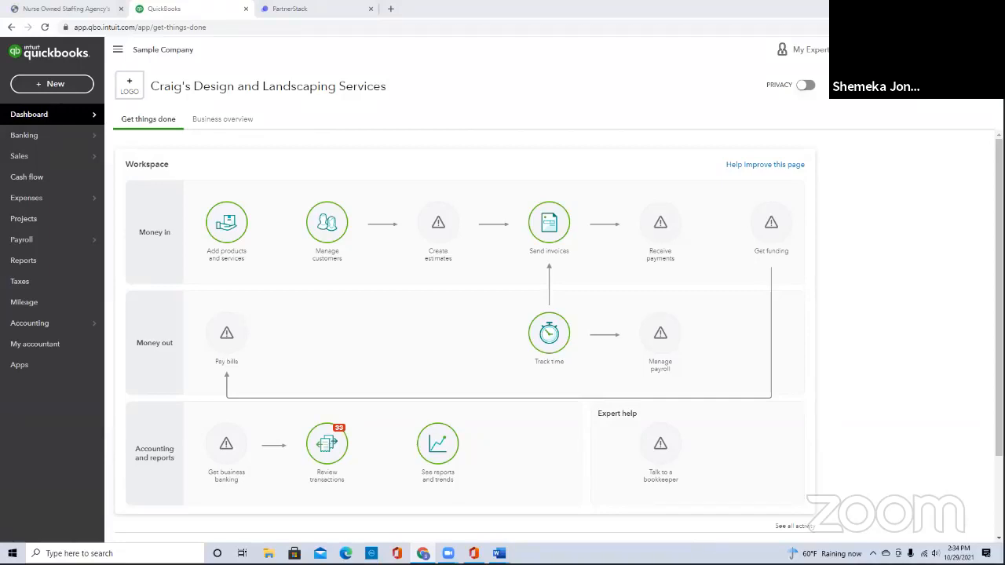
# Close the staffing agency browser tab and look through the My Experts panel, the transaction search and the company settings options
pyautogui.click(120, 8)
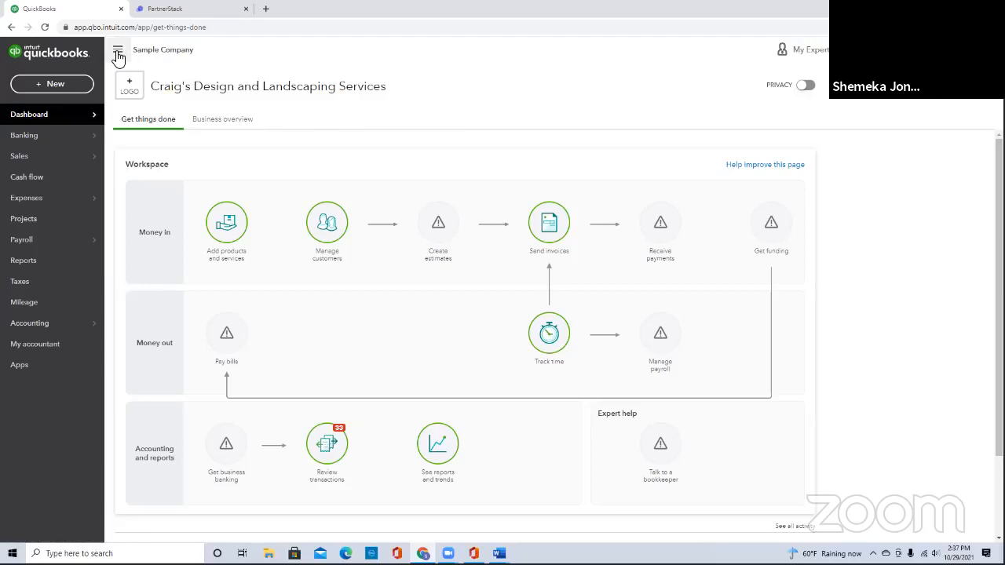
pyautogui.click(816, 55)
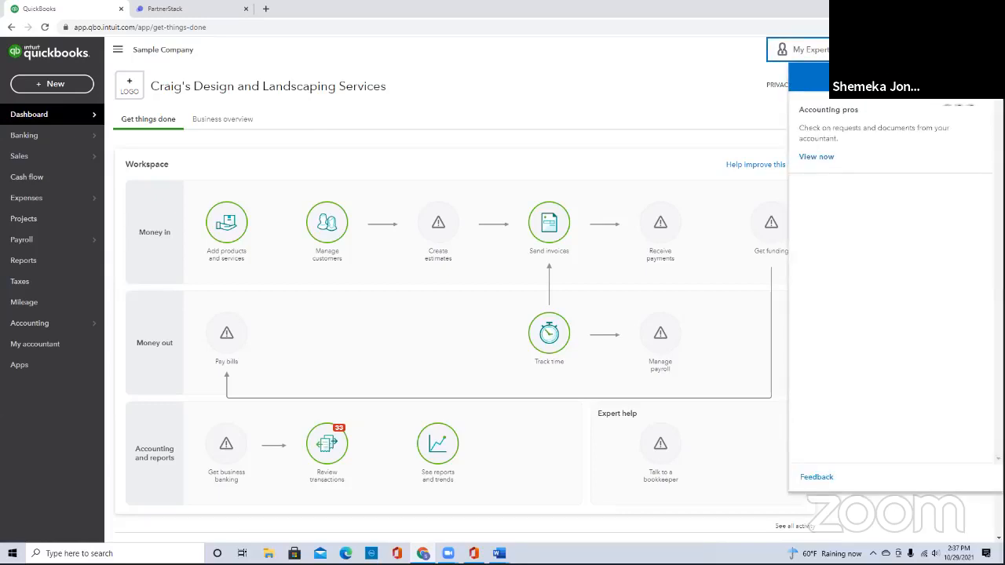
pyautogui.click(988, 77)
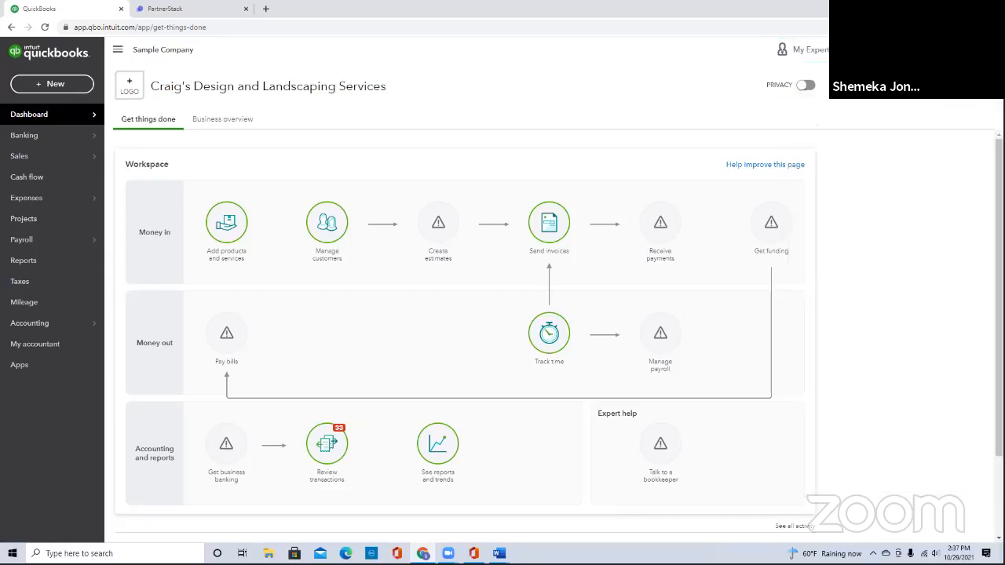
pyautogui.click(903, 49)
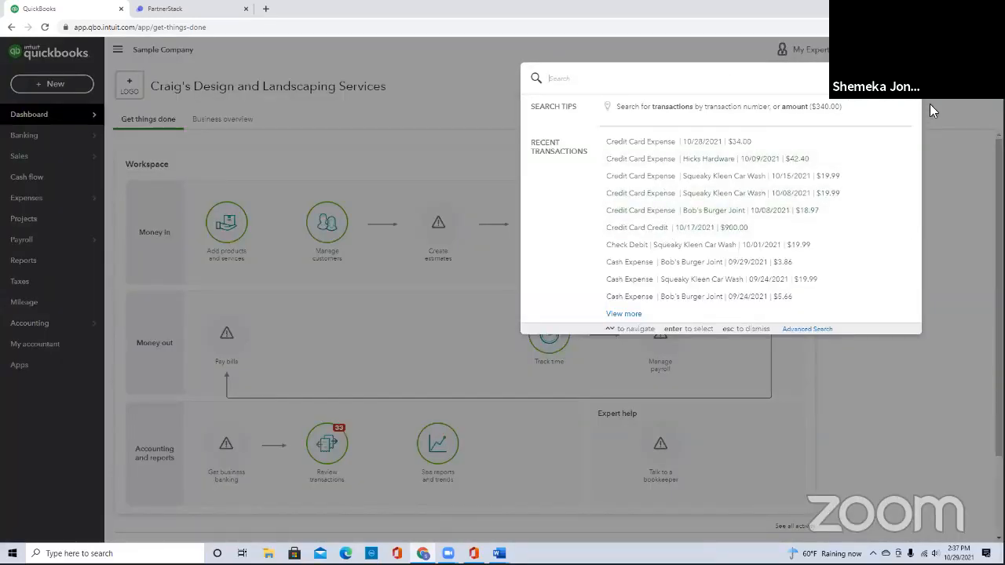
pyautogui.click(908, 77)
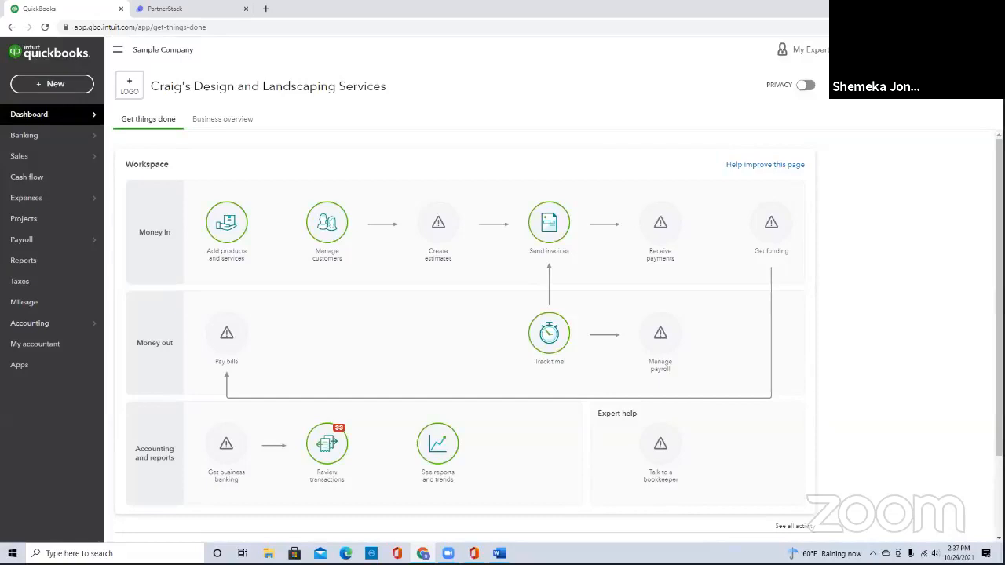
pyautogui.click(953, 49)
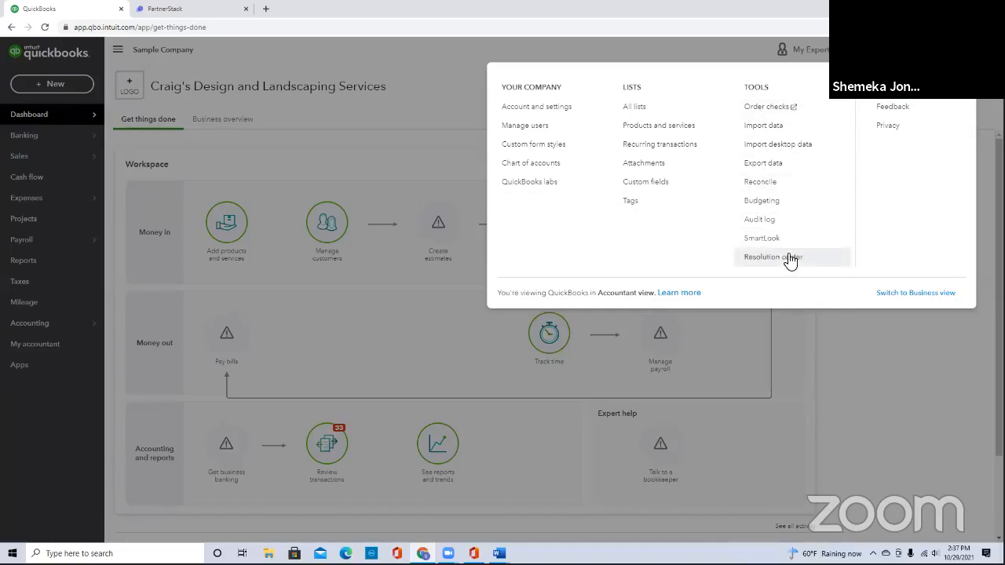
pyautogui.click(986, 50)
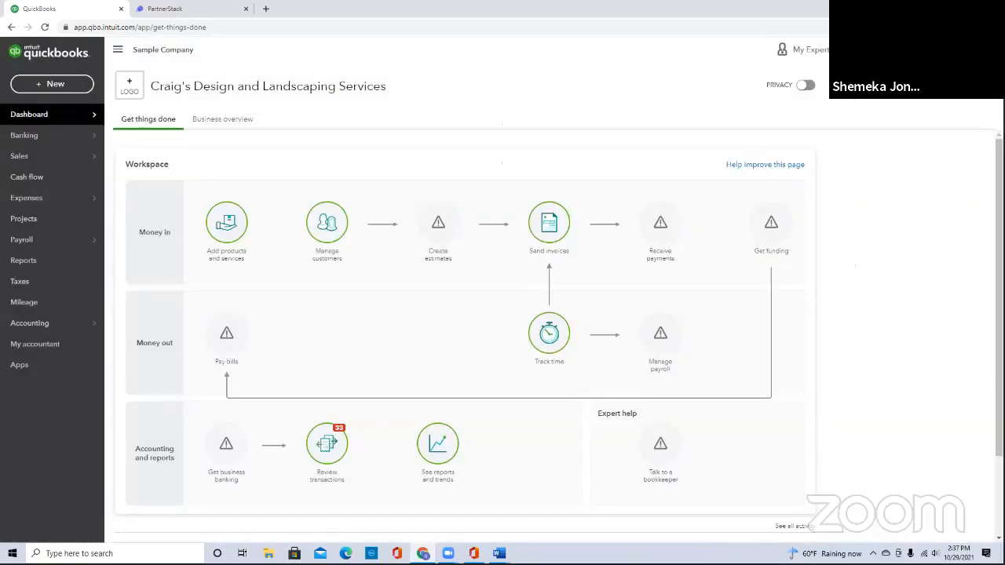
pyautogui.click(800, 115)
# Look over the Get things done workspace and open the dashboard's Business overview
pyautogui.moveTo(58, 123)
pyautogui.scroll(-3, 750, 381)
pyautogui.scroll(3, 749, 381)
pyautogui.moveTo(206, 342)
pyautogui.click(247, 126)
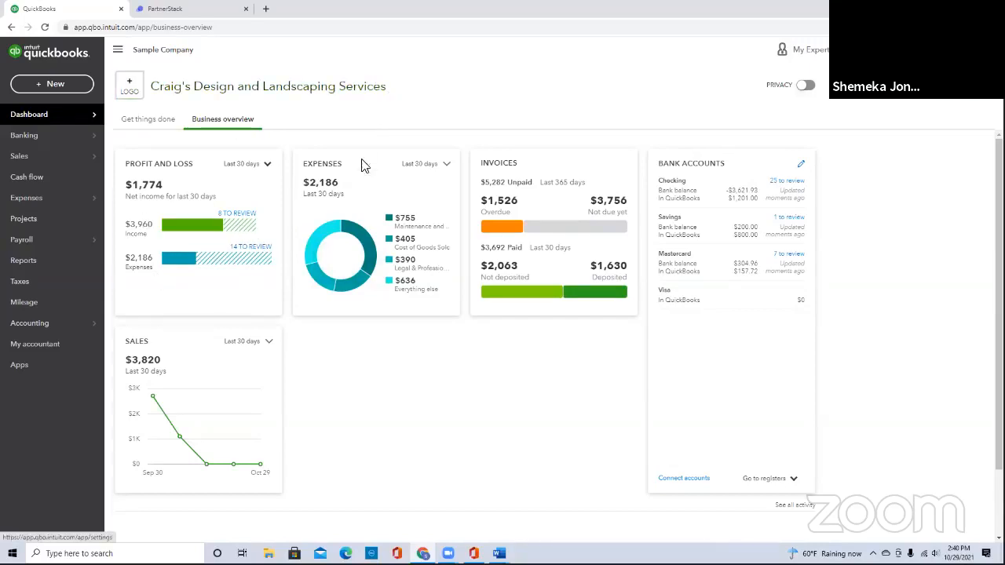
# View the Profit and Loss card for This quarter and This year, and set its period to This month
pyautogui.tripleClick(363, 191)
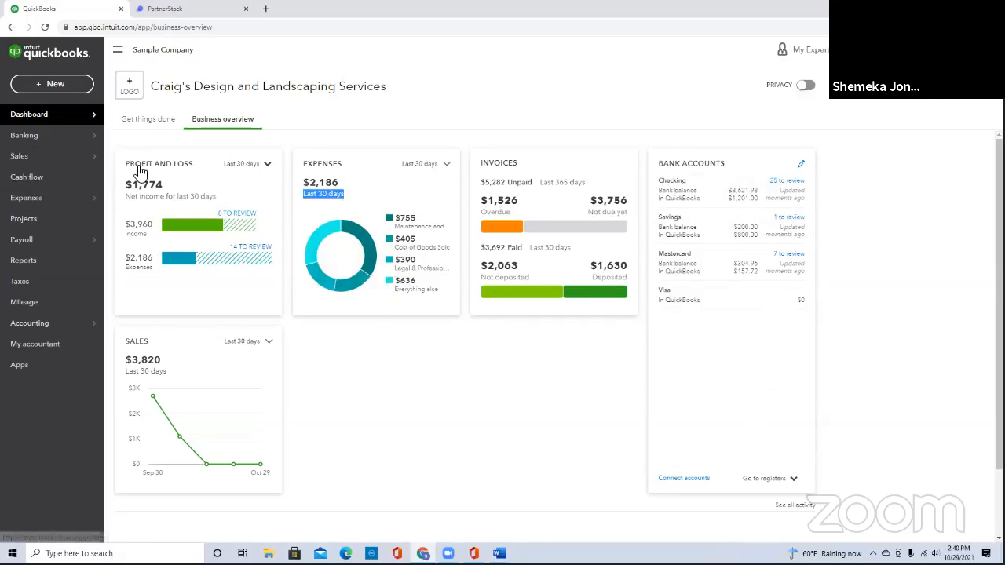
pyautogui.click(269, 165)
pyautogui.click(250, 220)
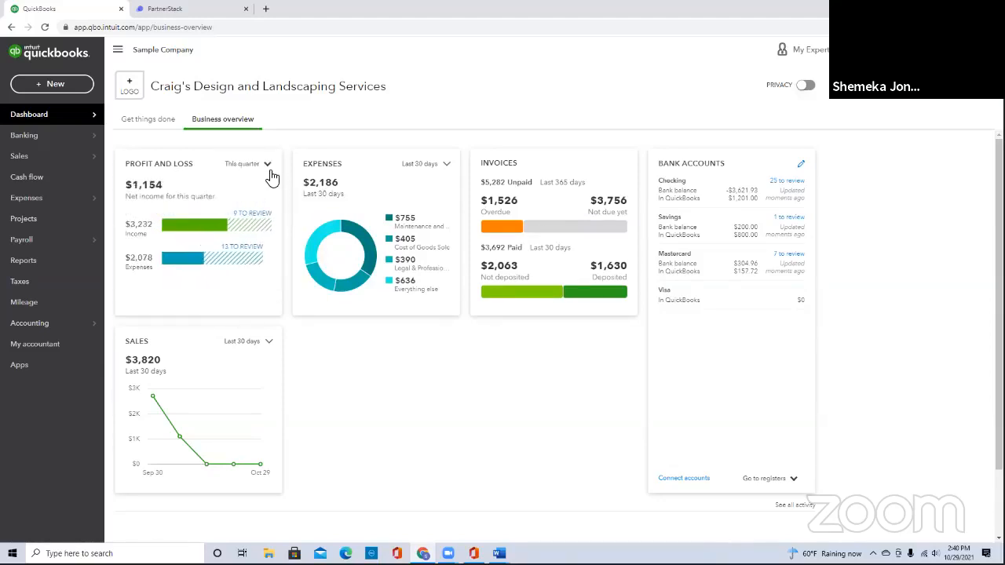
pyautogui.click(268, 165)
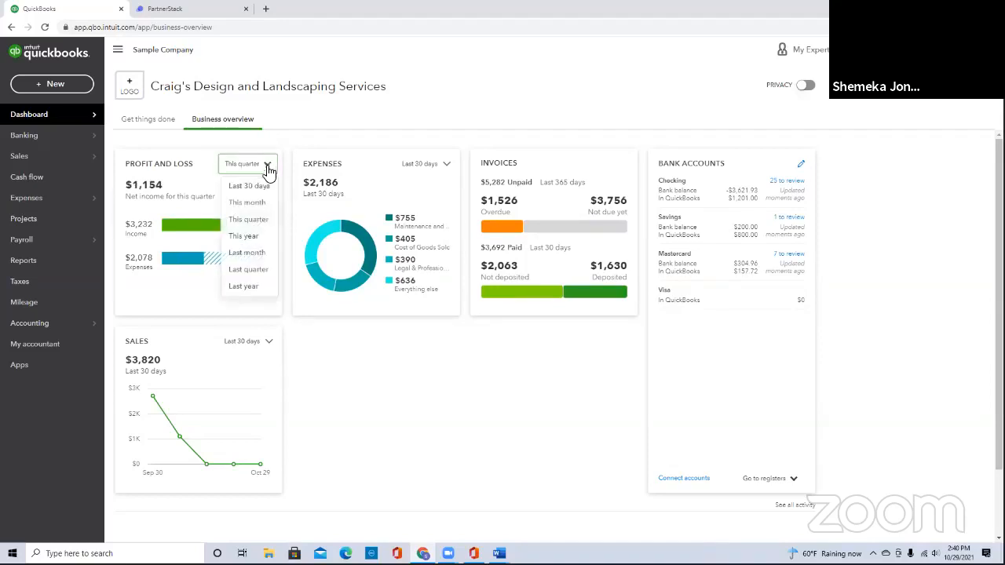
pyautogui.click(254, 236)
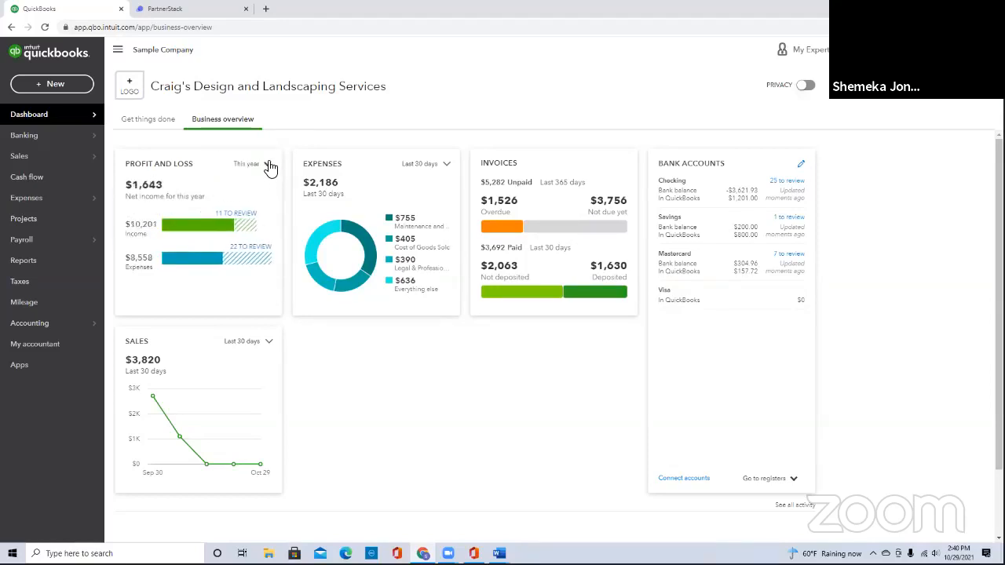
pyautogui.click(269, 166)
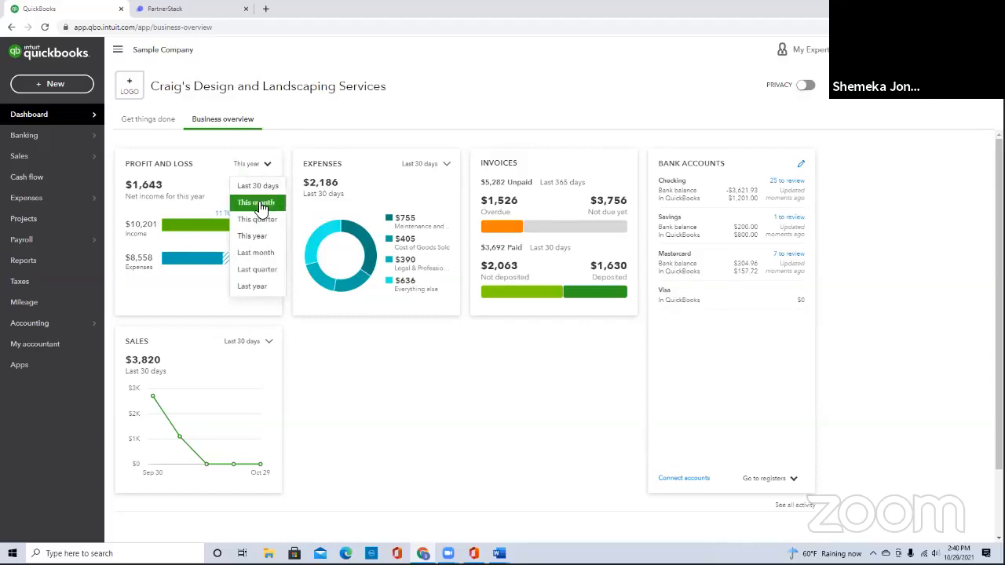
pyautogui.click(261, 205)
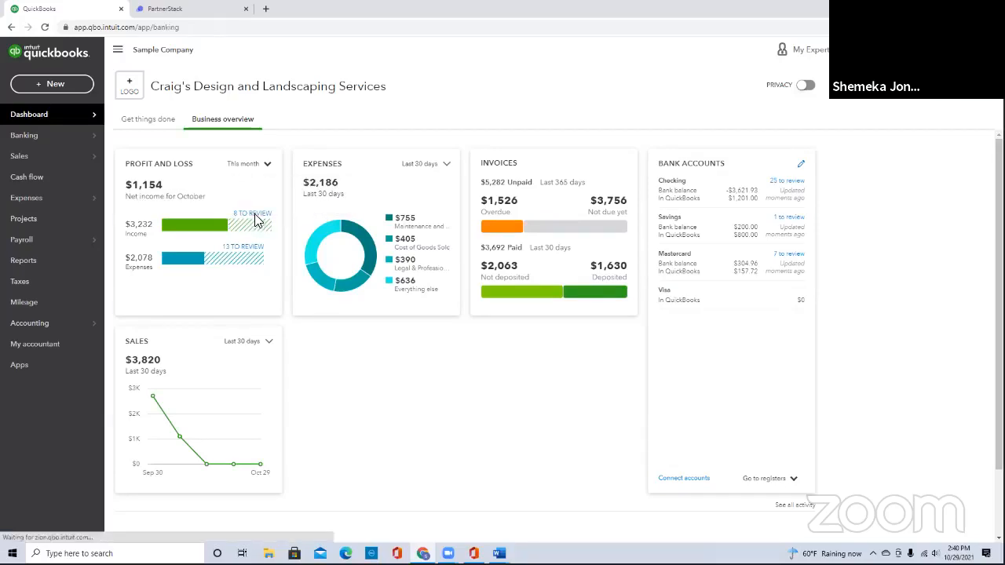
# View the bank transactions behind the Profit and Loss income review link, dismissing the bank connection introduction, and return to the Business overview
pyautogui.click(258, 220)
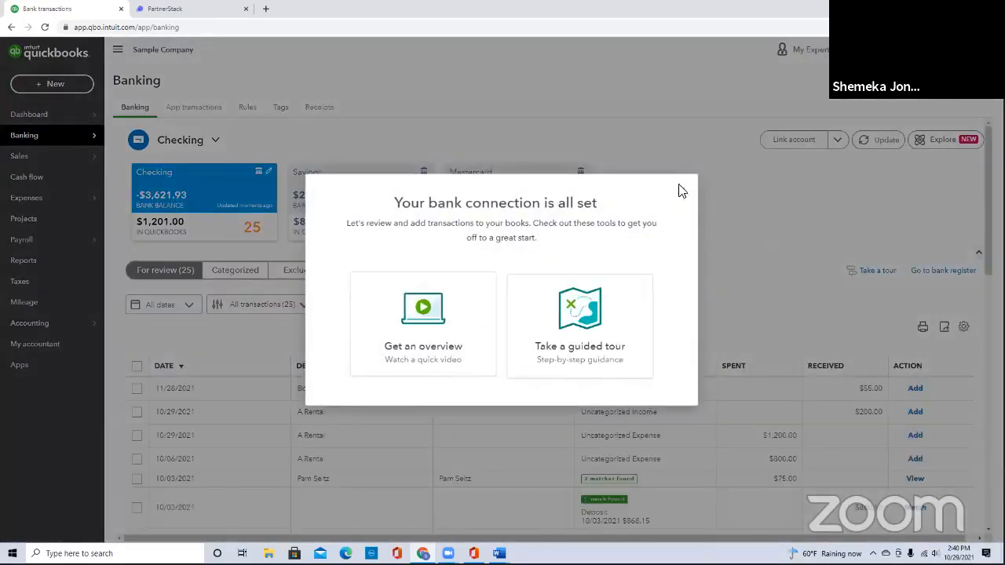
pyautogui.click(680, 192)
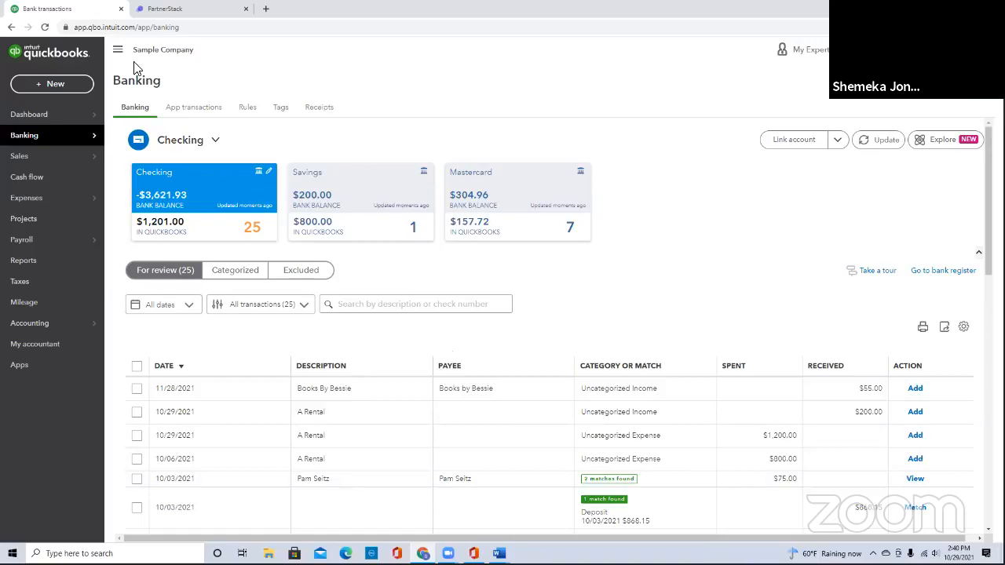
pyautogui.click(11, 26)
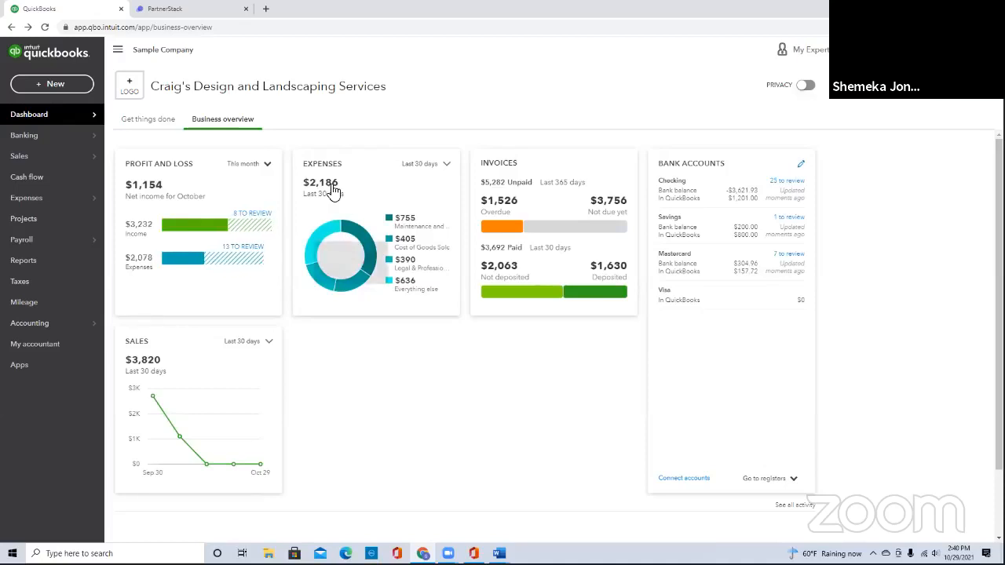
# Set the Expenses card's period to This month and inspect the first data point of the Sales chart
pyautogui.click(444, 165)
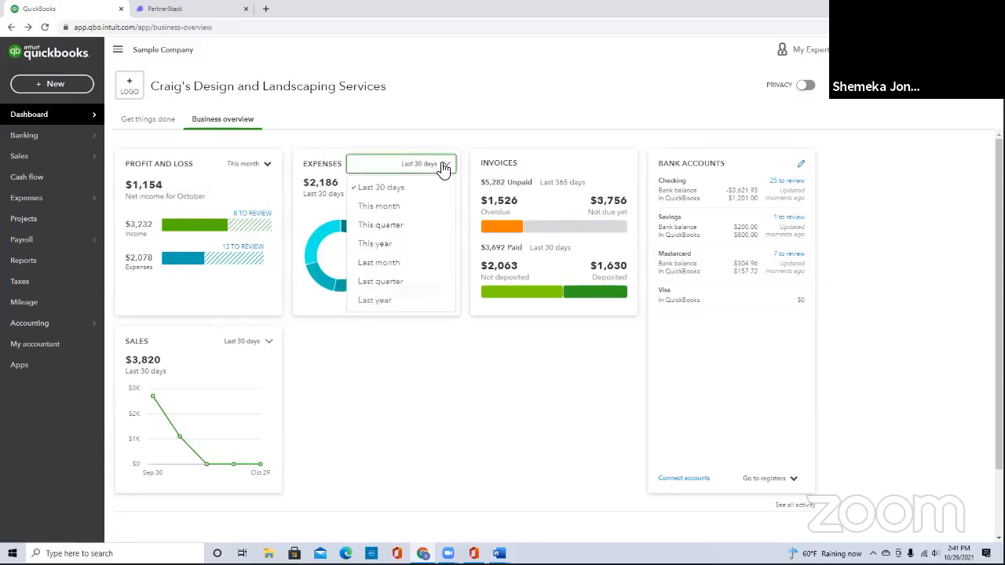
pyautogui.click(409, 210)
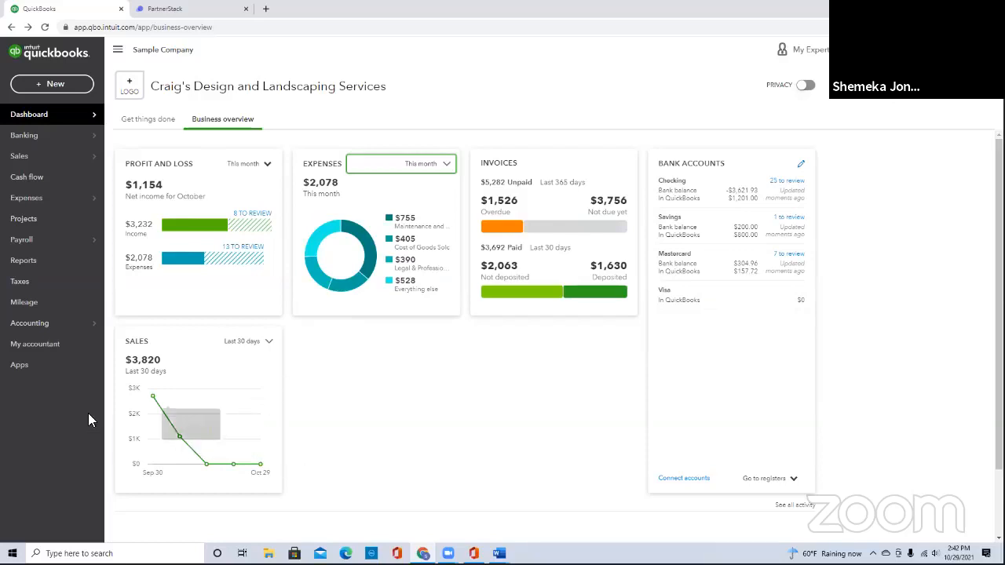
pyautogui.moveTo(152, 395)
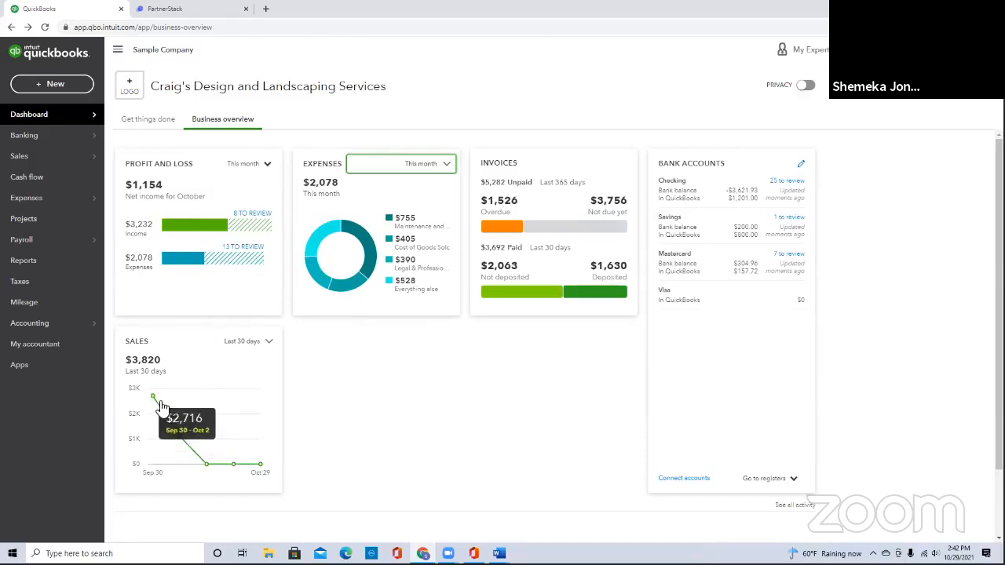
pyautogui.moveTo(223, 230)
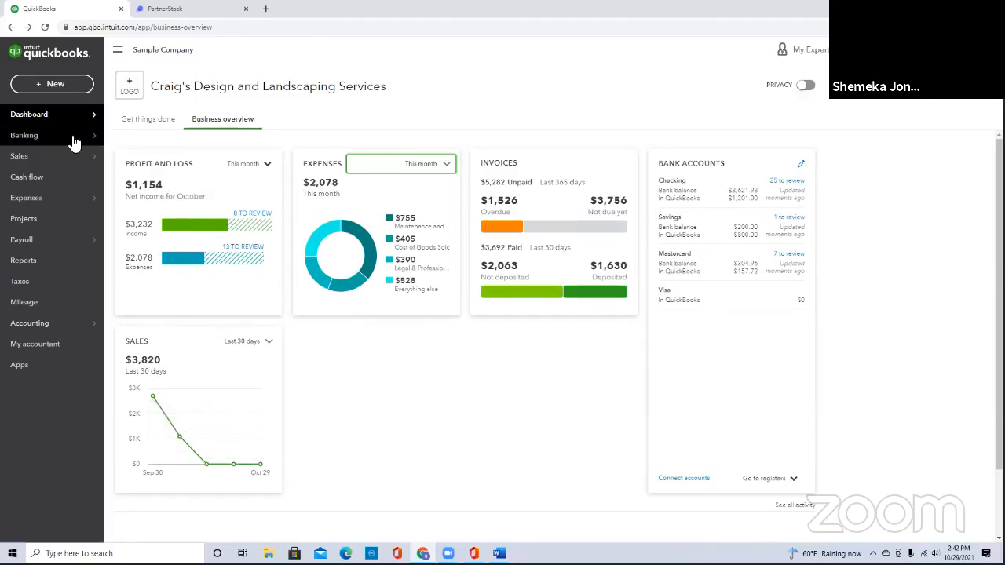
# Open the bank transactions page and check the edit options of the Checking account card
pyautogui.moveTo(67, 120)
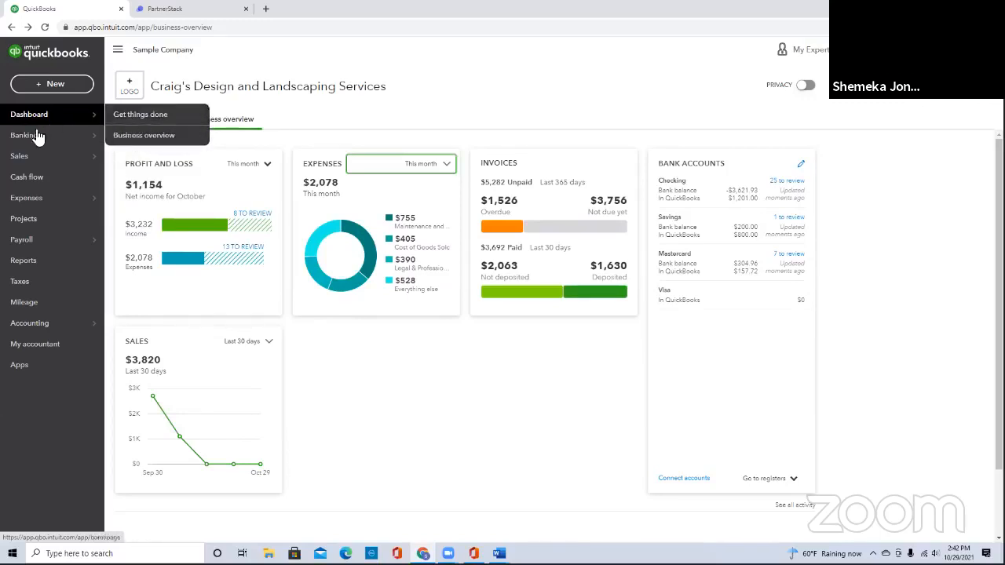
pyautogui.moveTo(36, 135)
pyautogui.click(120, 135)
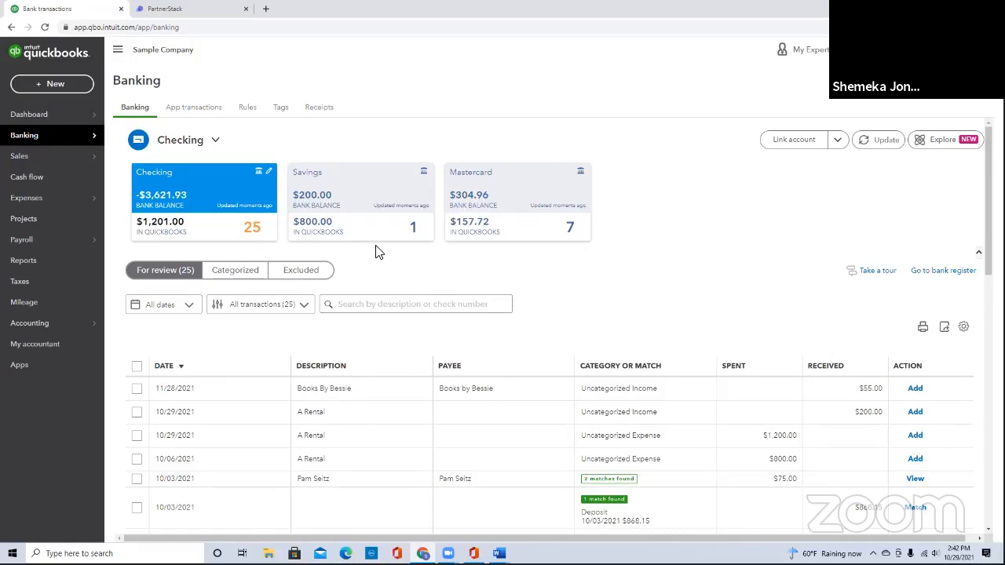
pyautogui.click(269, 175)
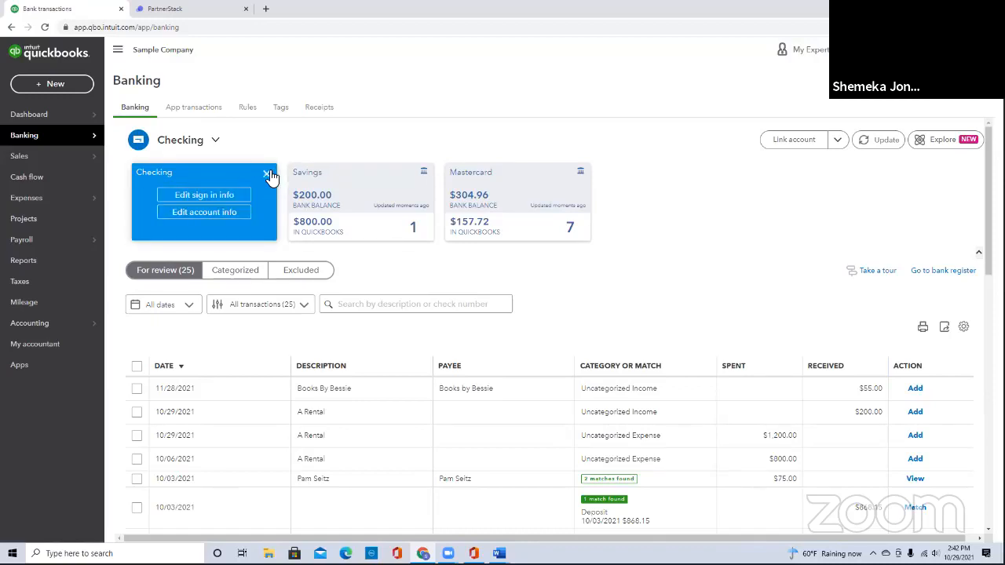
pyautogui.click(266, 174)
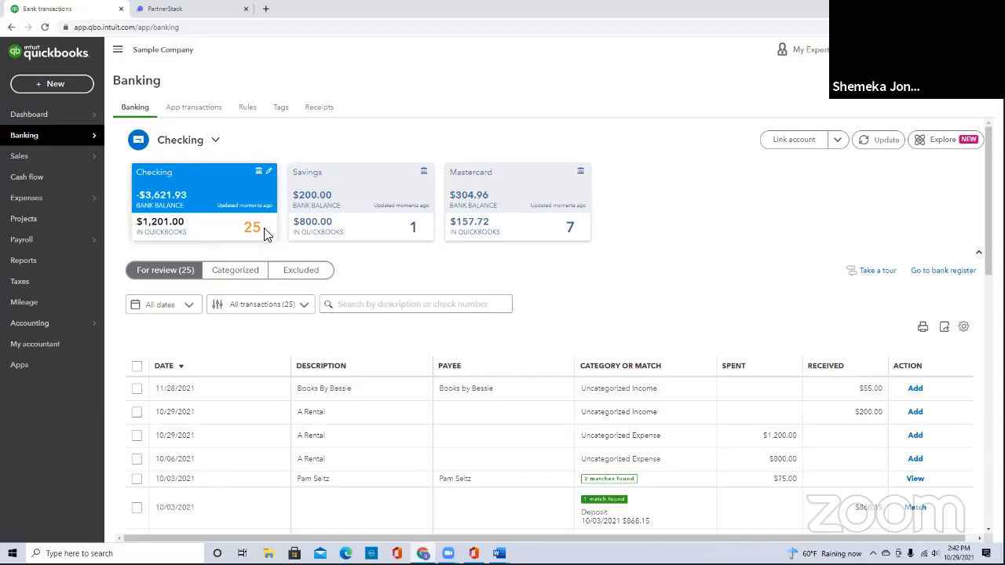
# View the Checking account's Categorized transactions with their filter choices, and return to the For review list
pyautogui.click(234, 275)
pyautogui.click(286, 308)
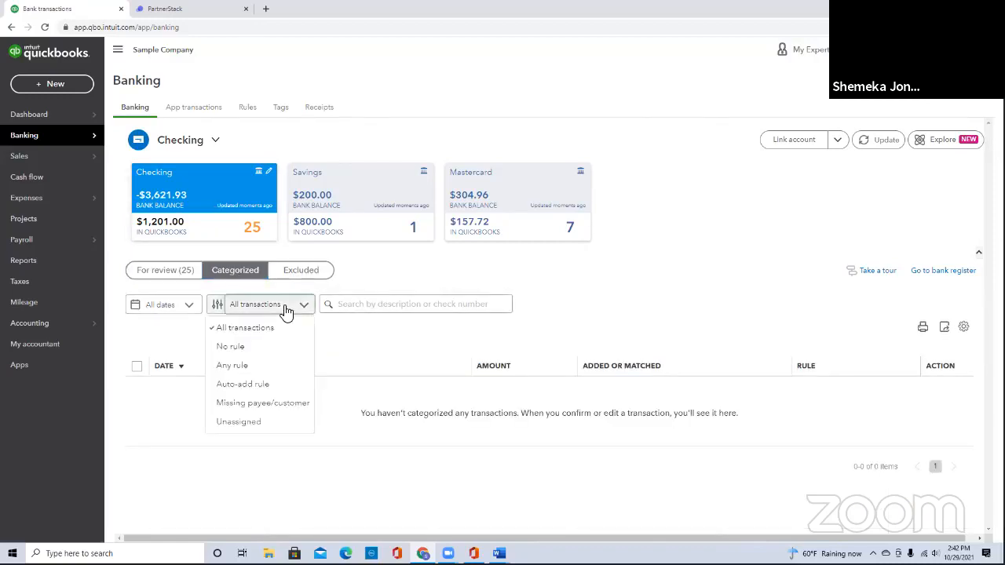
pyautogui.click(284, 306)
pyautogui.click(167, 270)
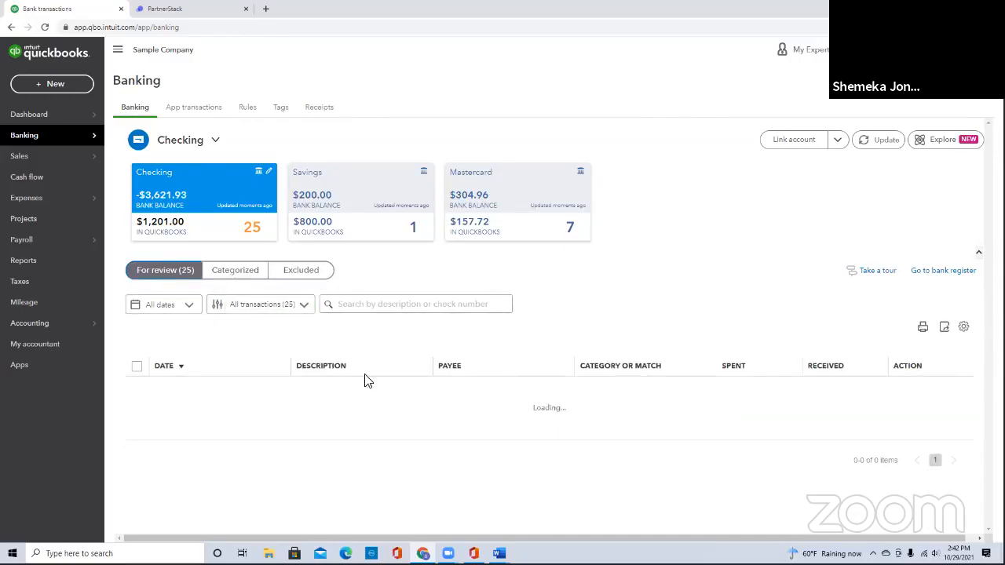
# Examine the Checking account's For review transactions, comparing the matched entries with the uncategorized ones
pyautogui.scroll(-3, 432, 402)
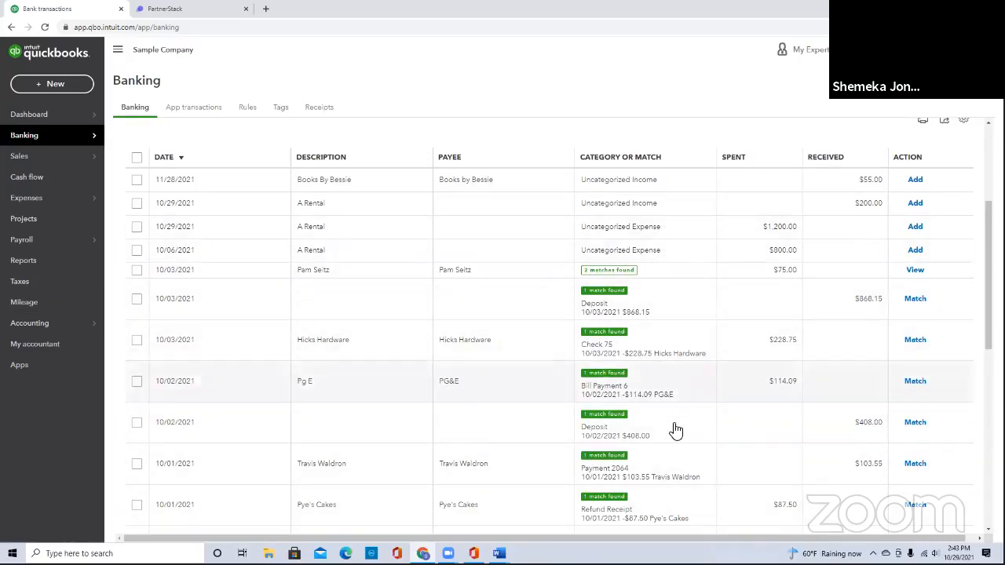
pyautogui.scroll(-5, 674, 430)
pyautogui.scroll(-2, 674, 430)
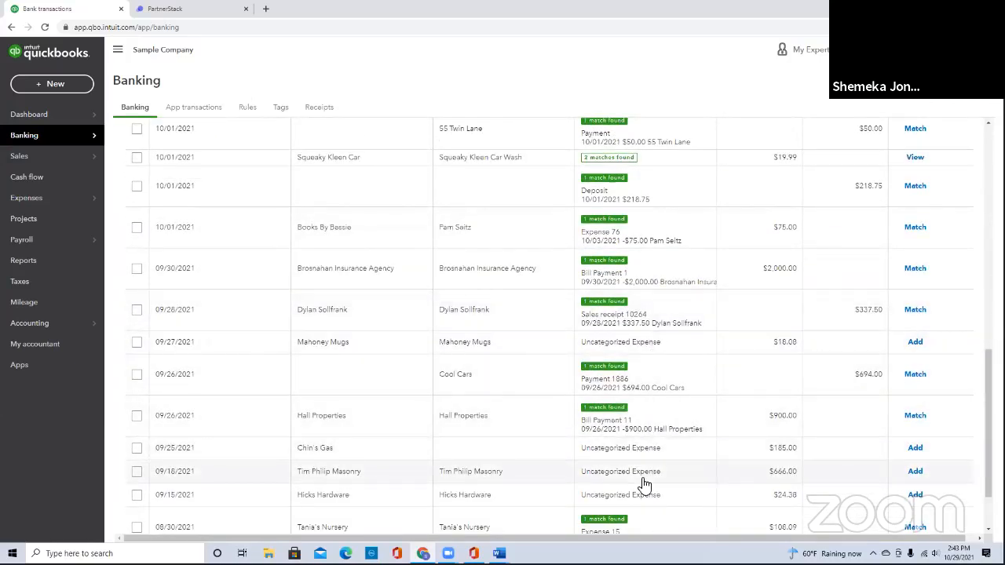
pyautogui.scroll(-2, 644, 483)
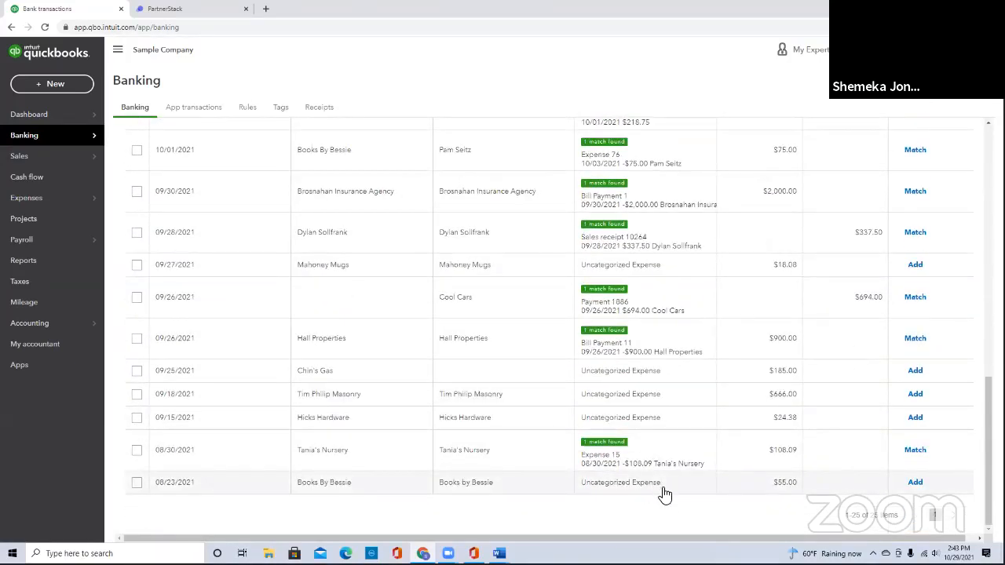
pyautogui.scroll(5, 660, 472)
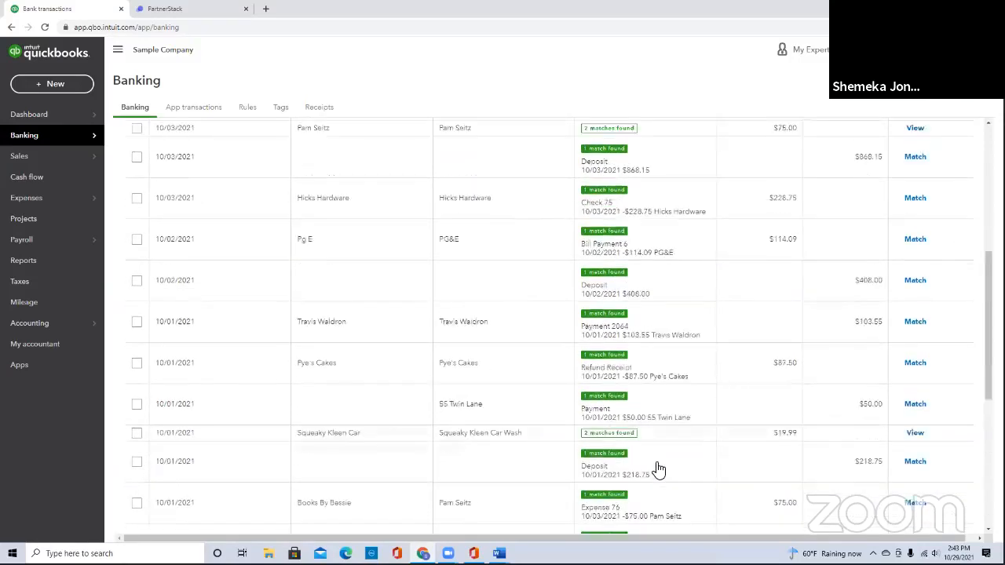
pyautogui.scroll(5, 659, 470)
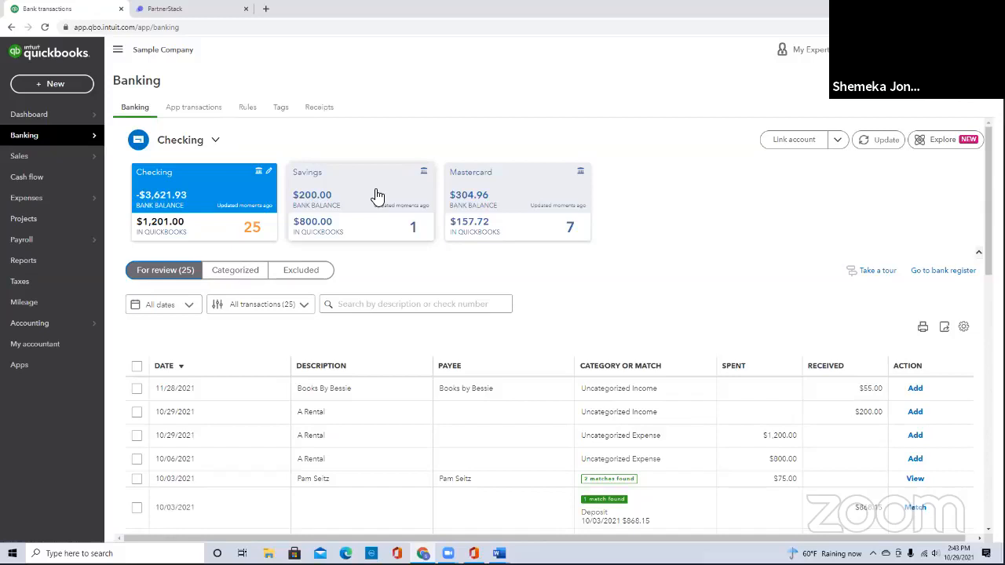
# View the list of connected bank accounts and the additional options for linking an account
pyautogui.click(219, 140)
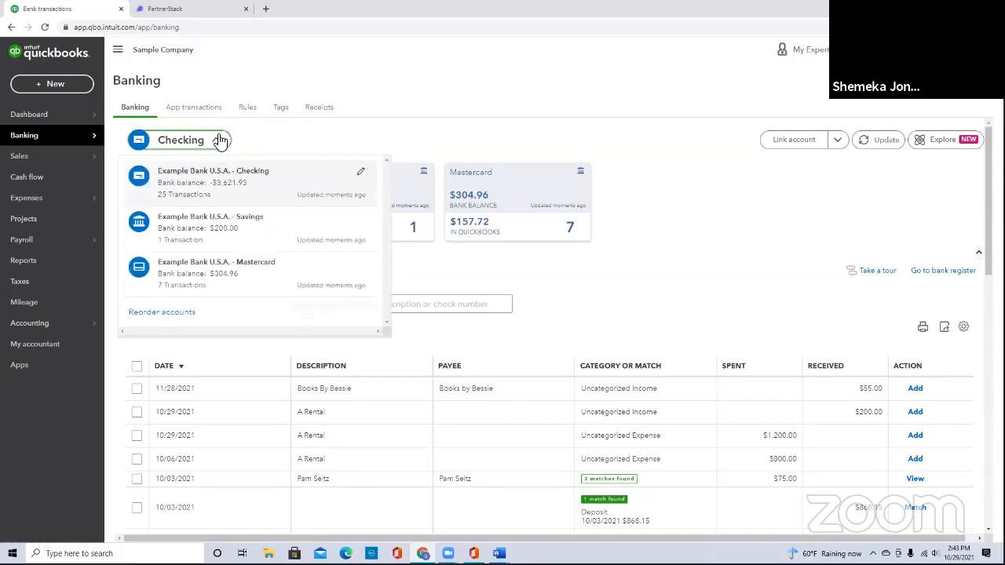
pyautogui.click(318, 136)
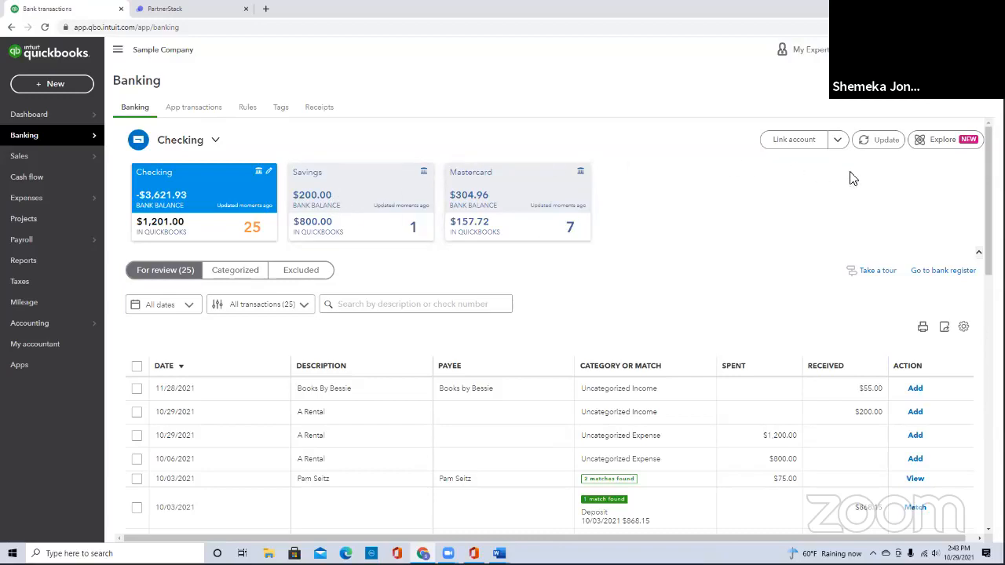
pyautogui.click(838, 141)
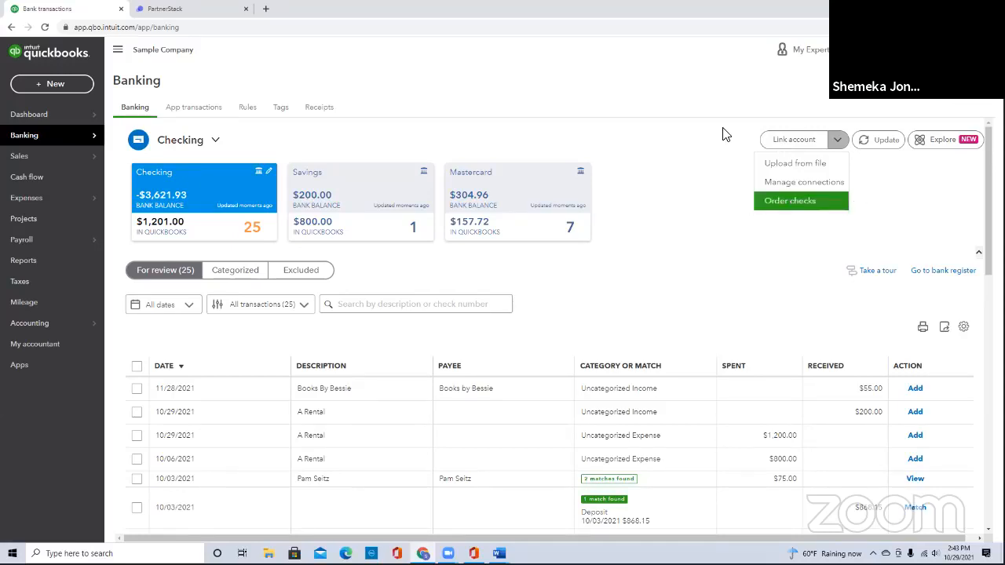
# View the app transactions and bank rules pages, and check the blank rule creation form without saving a rule
pyautogui.click(194, 115)
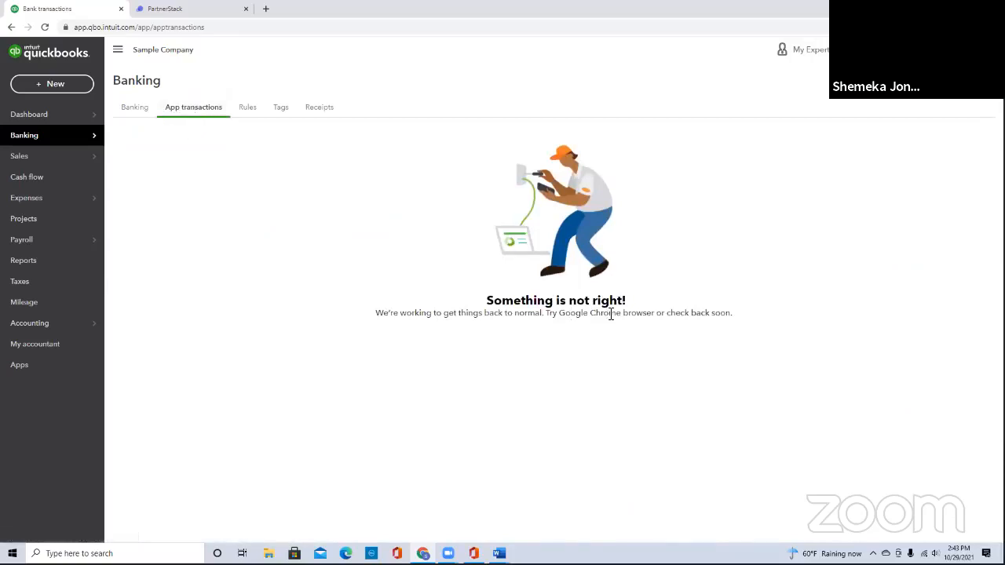
pyautogui.click(244, 117)
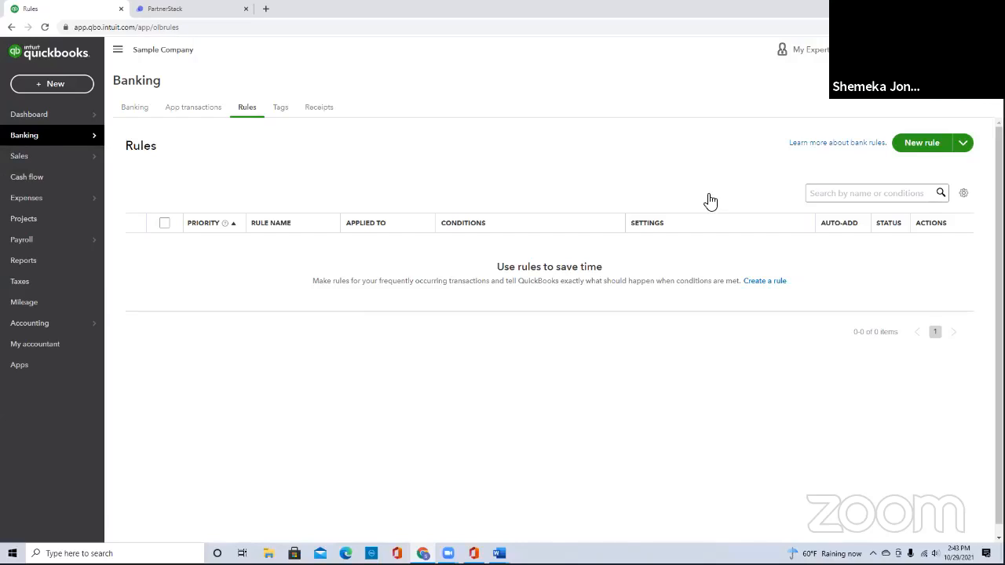
pyautogui.click(917, 142)
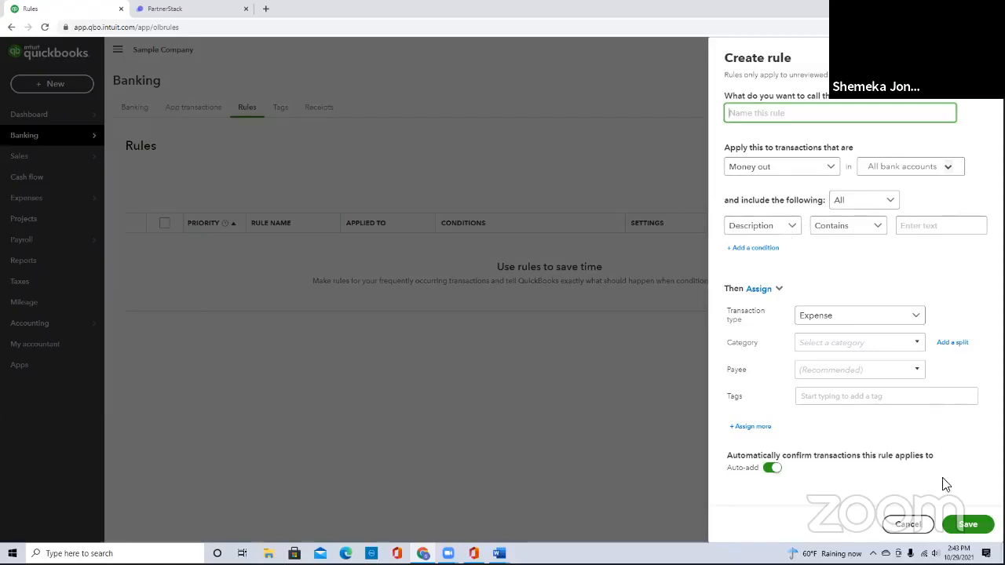
pyautogui.click(904, 524)
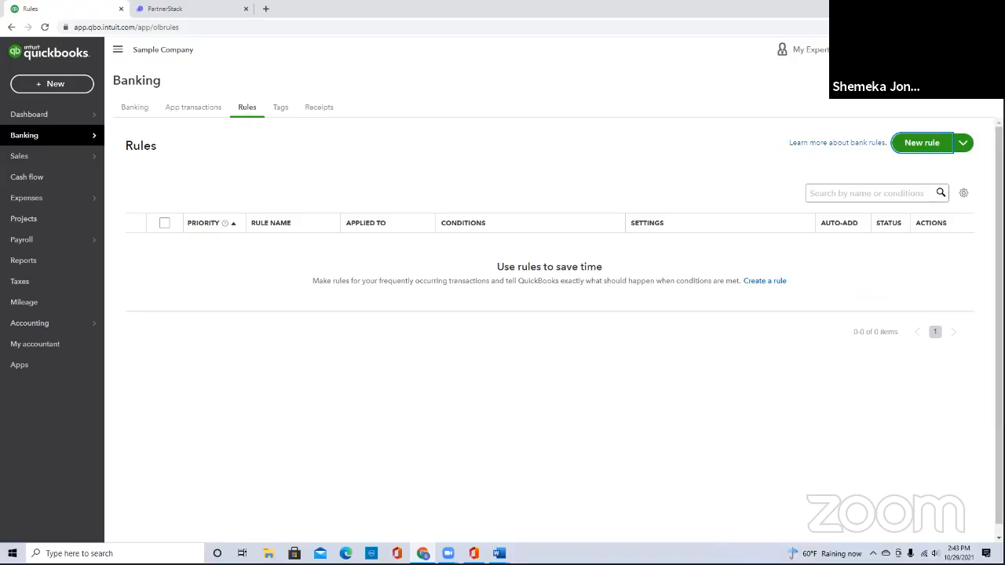
# View the Tags page's creation choices and this year's money-out transactions for tagging, select the Bob's Burger Joint expense, and return to all tags
pyautogui.click(282, 114)
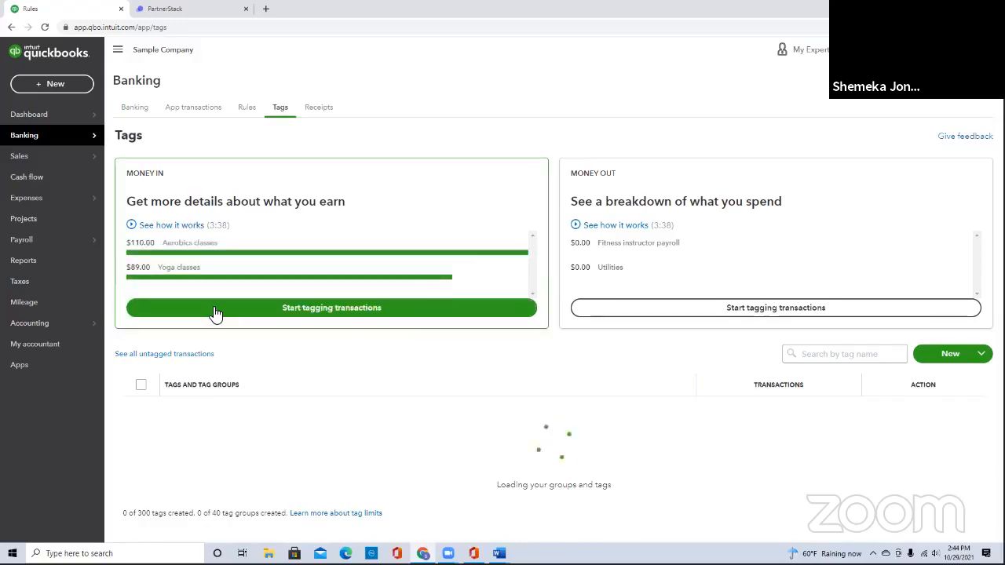
pyautogui.click(955, 358)
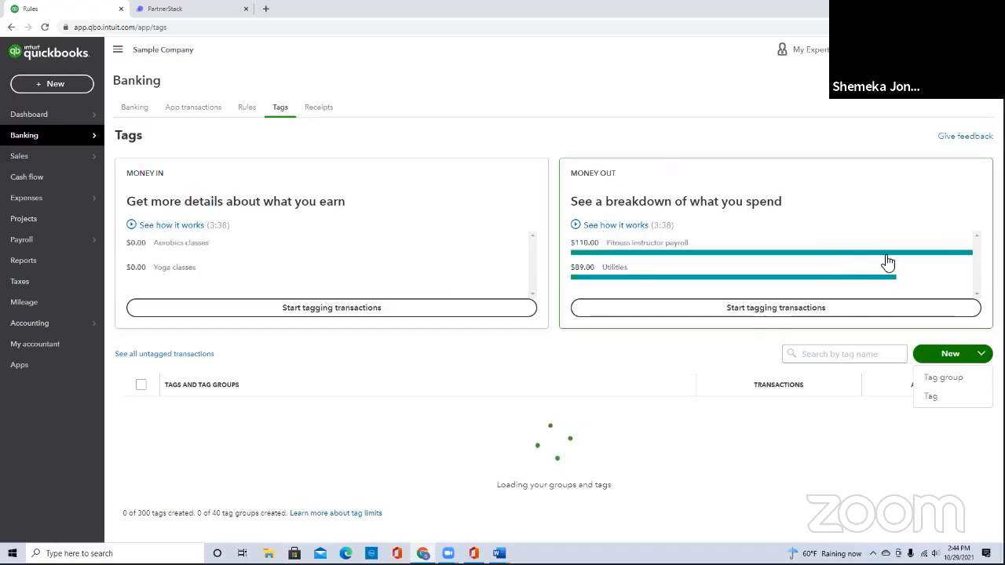
pyautogui.click(798, 317)
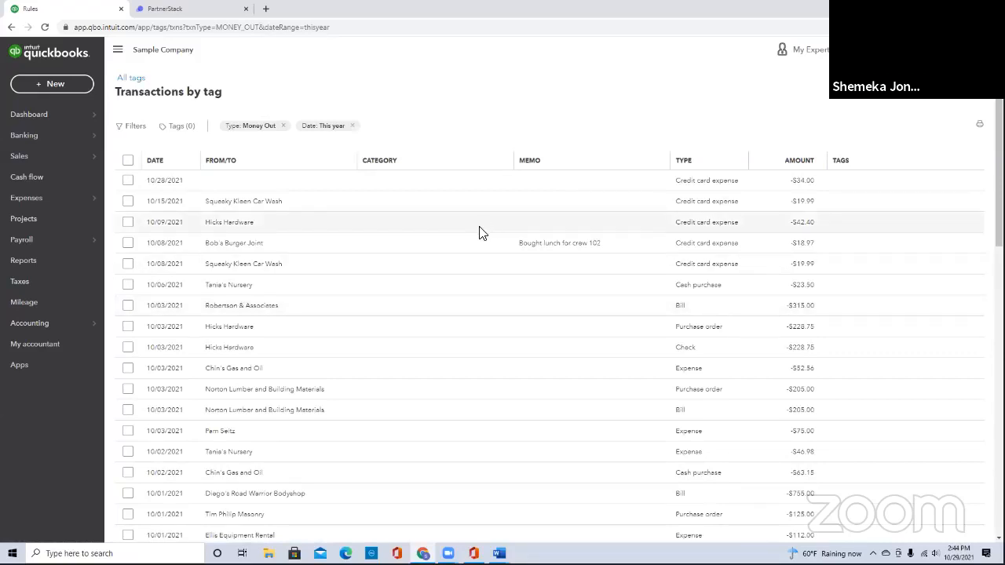
pyautogui.click(129, 245)
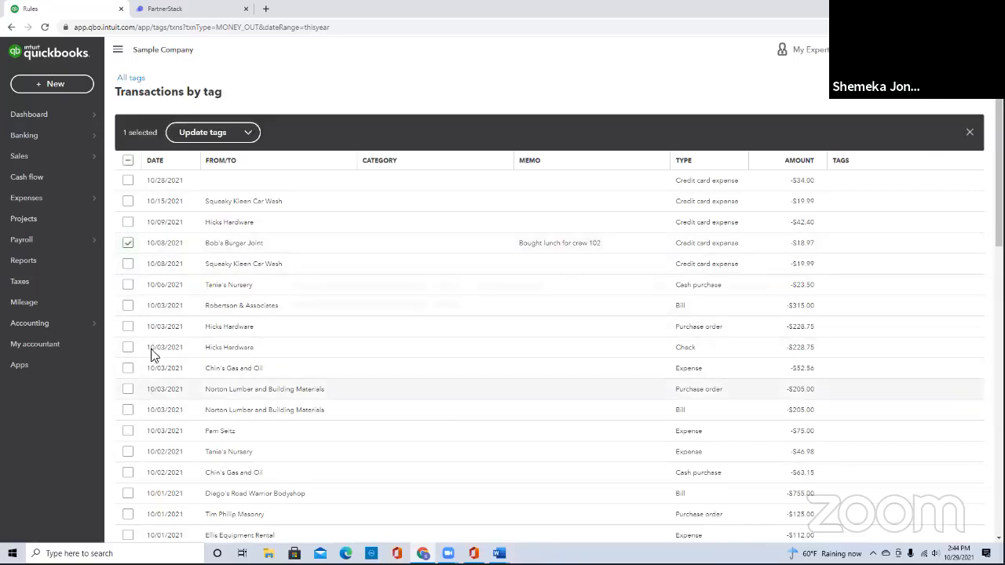
pyautogui.click(130, 77)
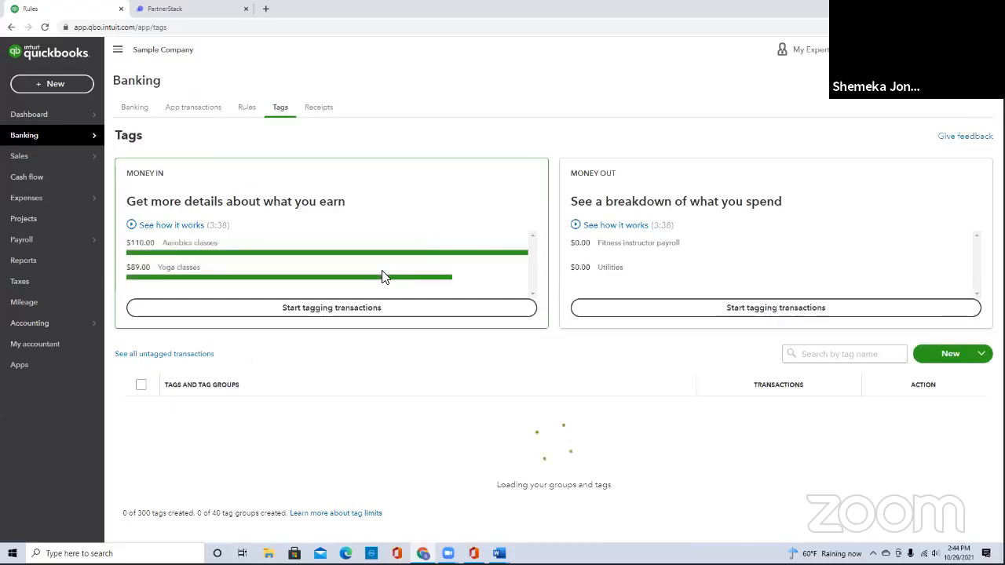
# Examine the Receipts page's upload choices, batch actions and Reviewed list, and return to the bank transactions page
pyautogui.click(323, 112)
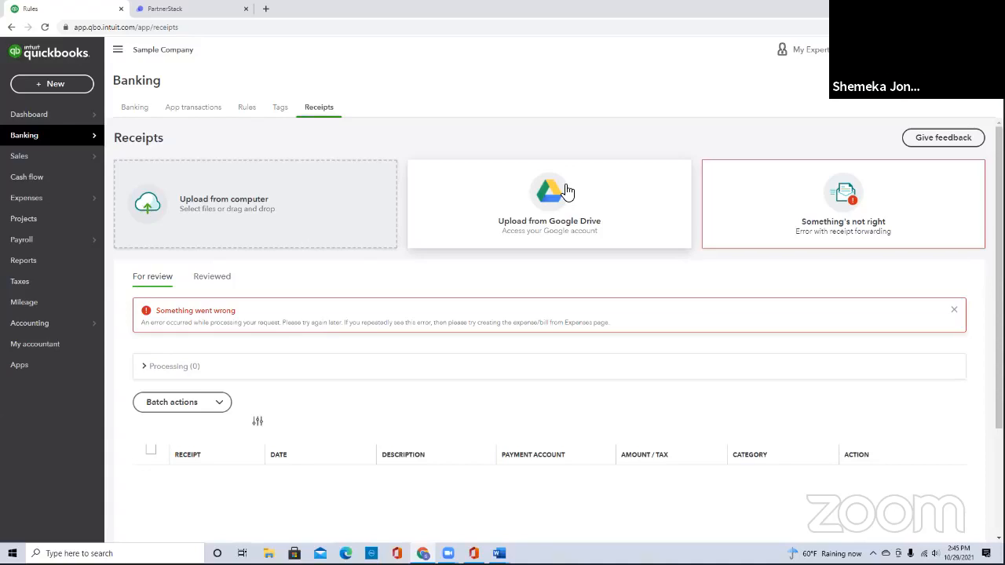
pyautogui.scroll(-3, 369, 405)
pyautogui.scroll(3, 370, 395)
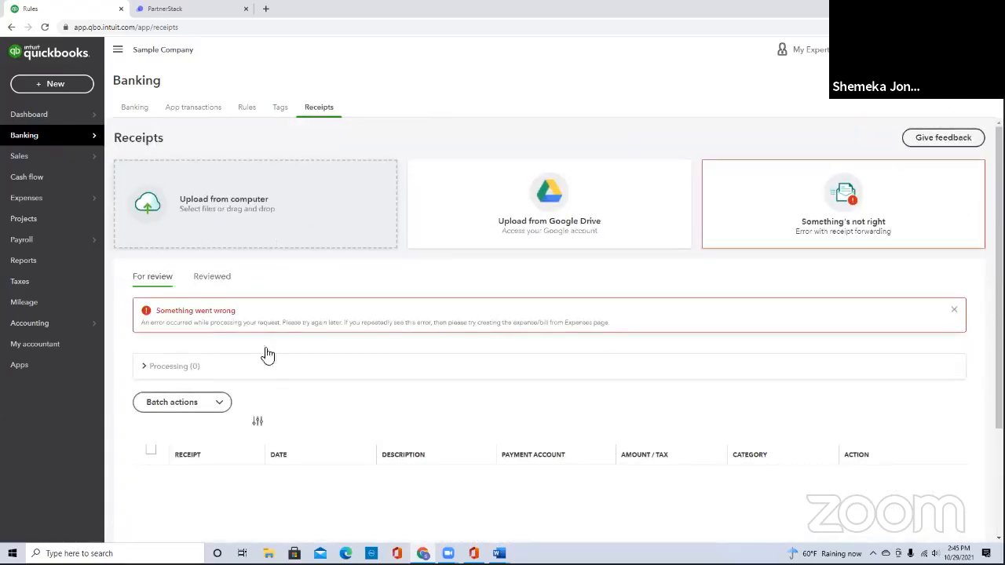
pyautogui.click(218, 410)
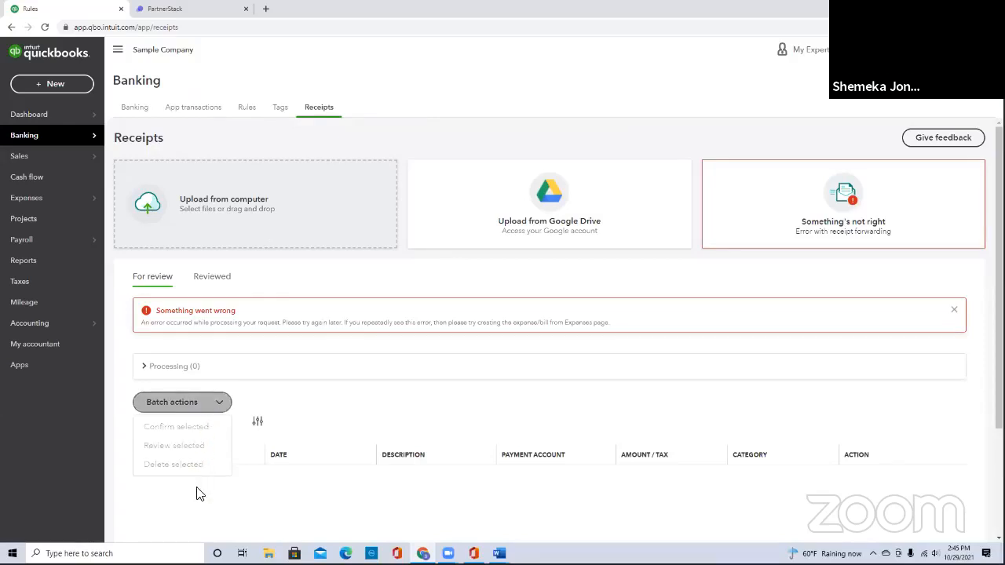
pyautogui.scroll(-2, 344, 414)
pyautogui.scroll(2, 403, 323)
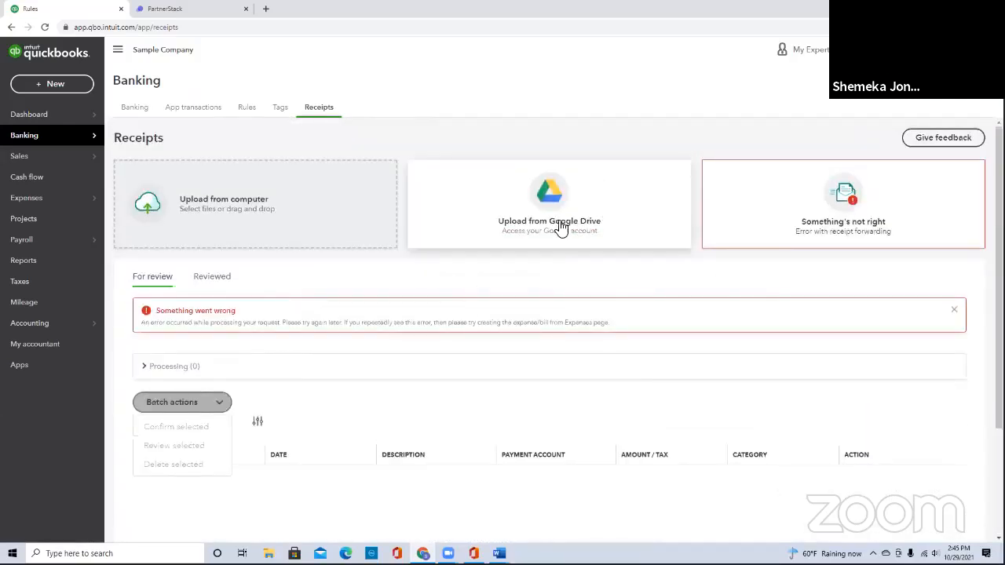
pyautogui.click(220, 281)
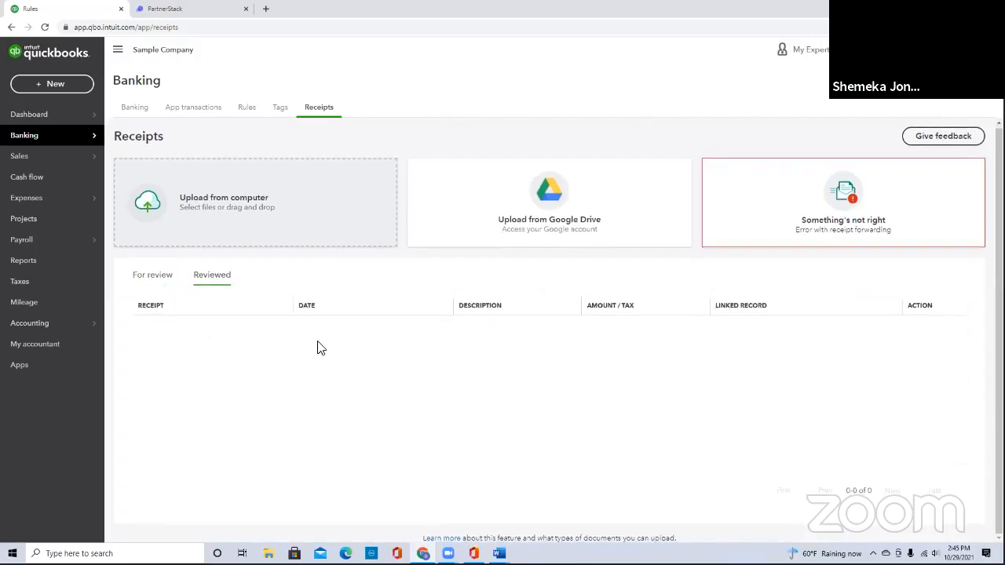
pyautogui.click(155, 279)
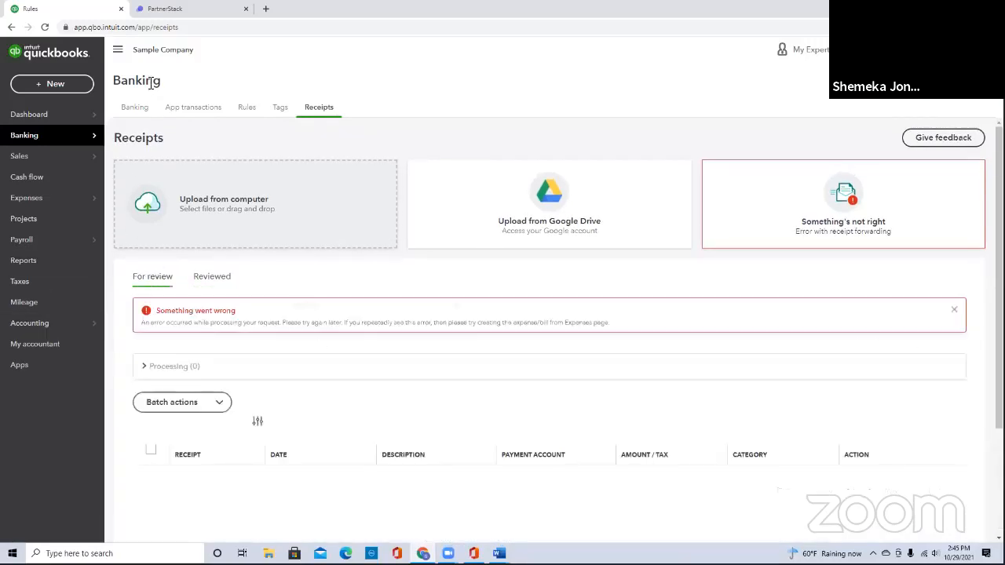
pyautogui.click(133, 122)
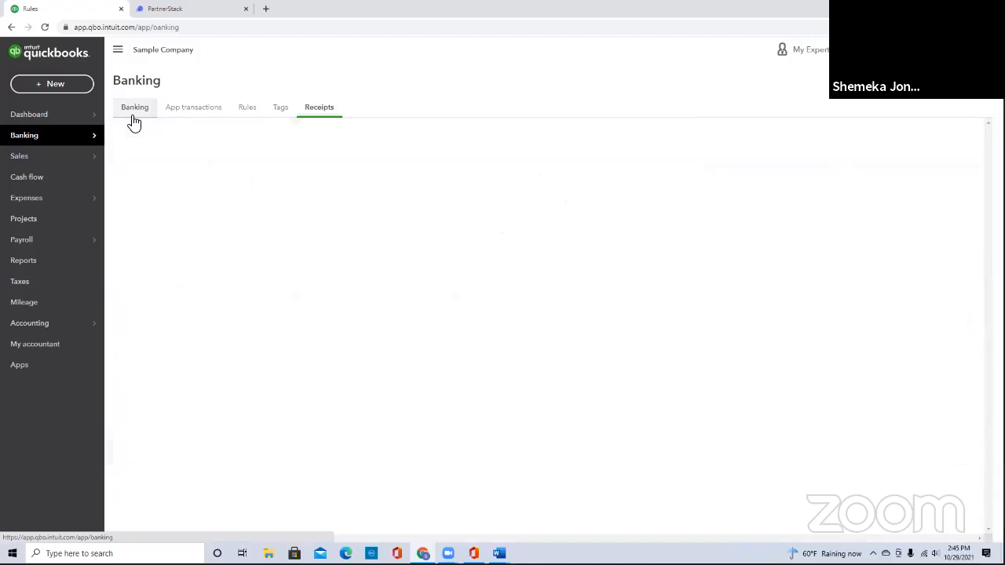
# Examine the Products and Services list of the sales area and check its column display settings
pyautogui.click(33, 161)
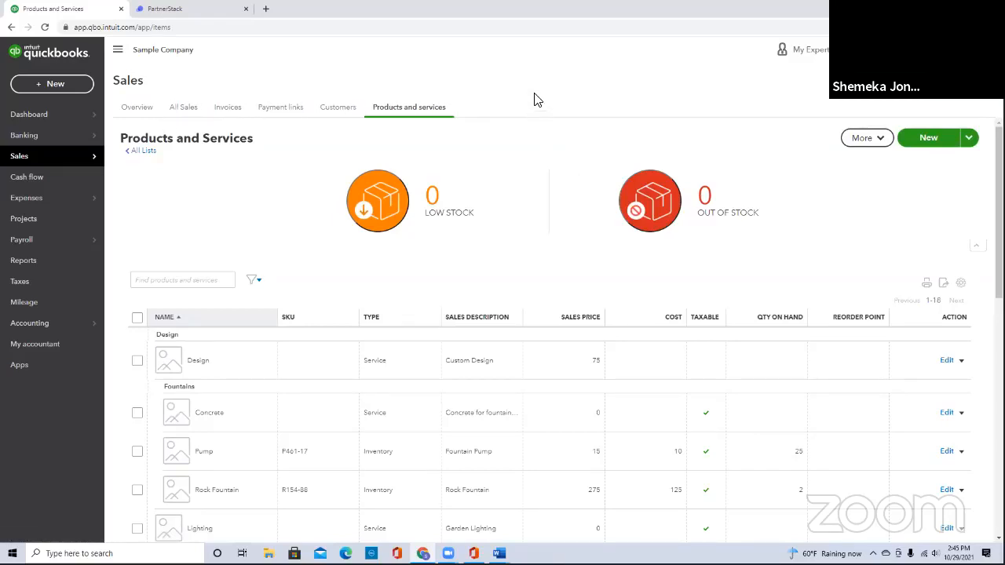
pyautogui.scroll(-3, 537, 324)
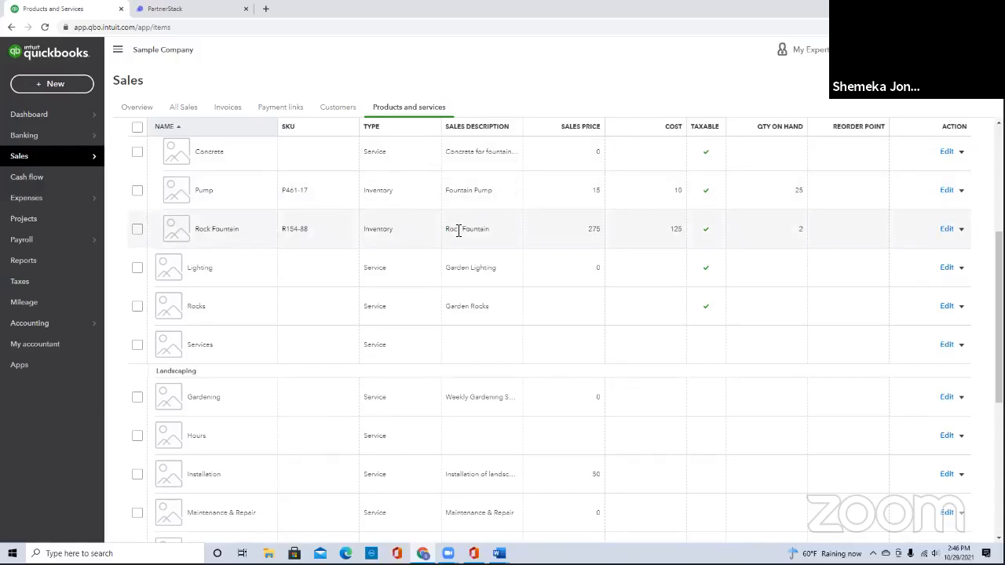
pyautogui.scroll(3, 532, 267)
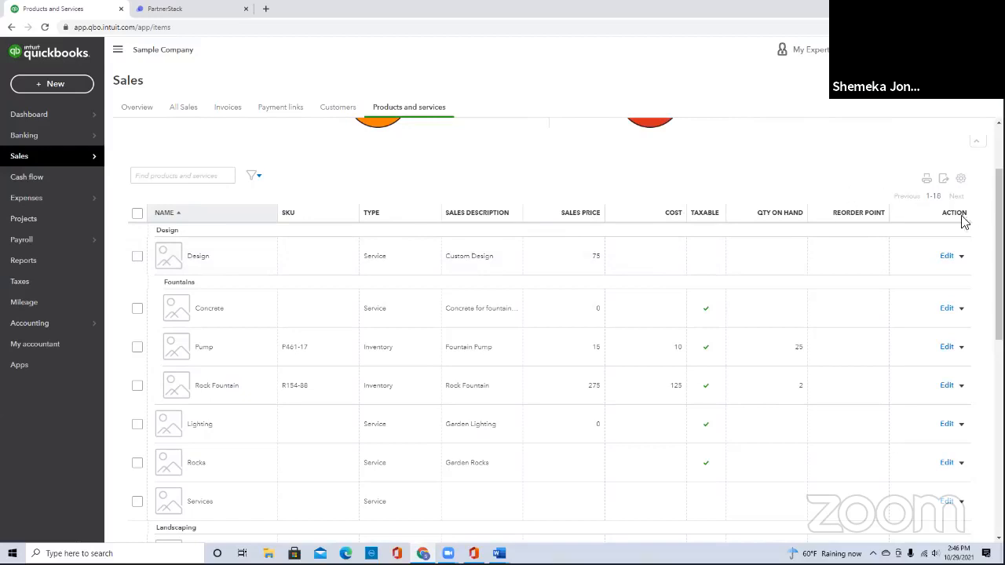
pyautogui.click(965, 185)
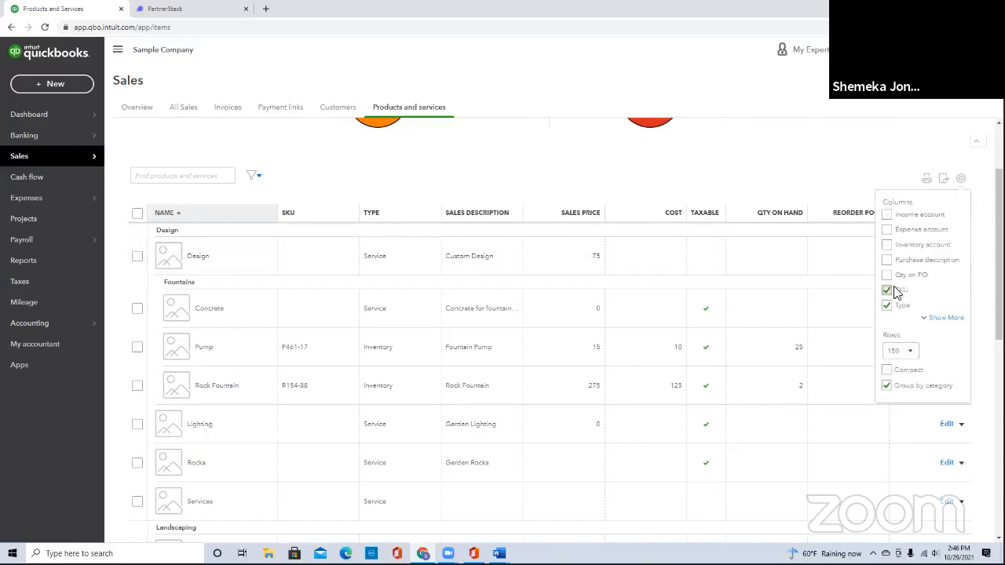
pyautogui.click(777, 167)
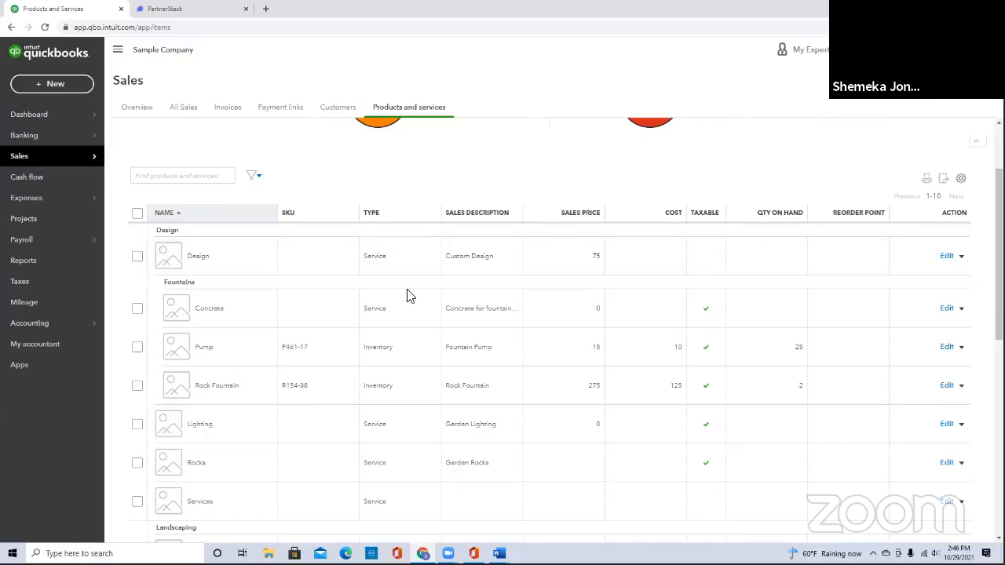
pyautogui.scroll(2, 407, 294)
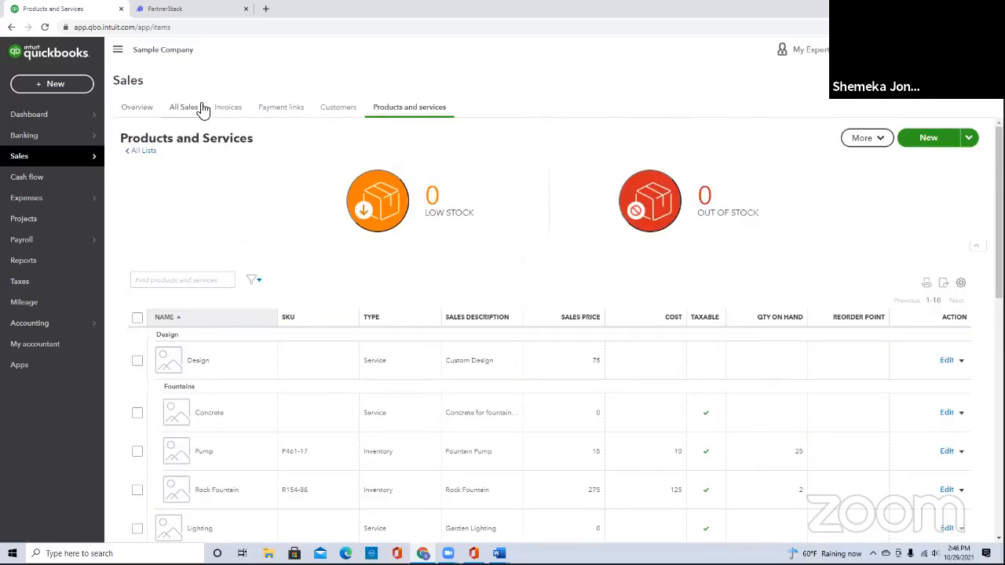
# View the customer list and the payment links page, and close the PartnerStack browser tab
pyautogui.click(338, 107)
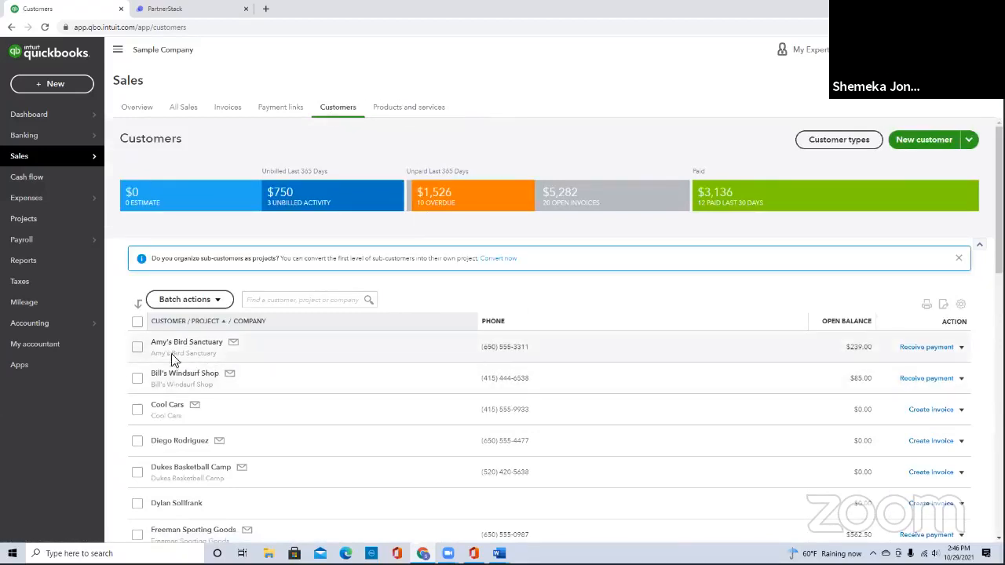
pyautogui.click(286, 114)
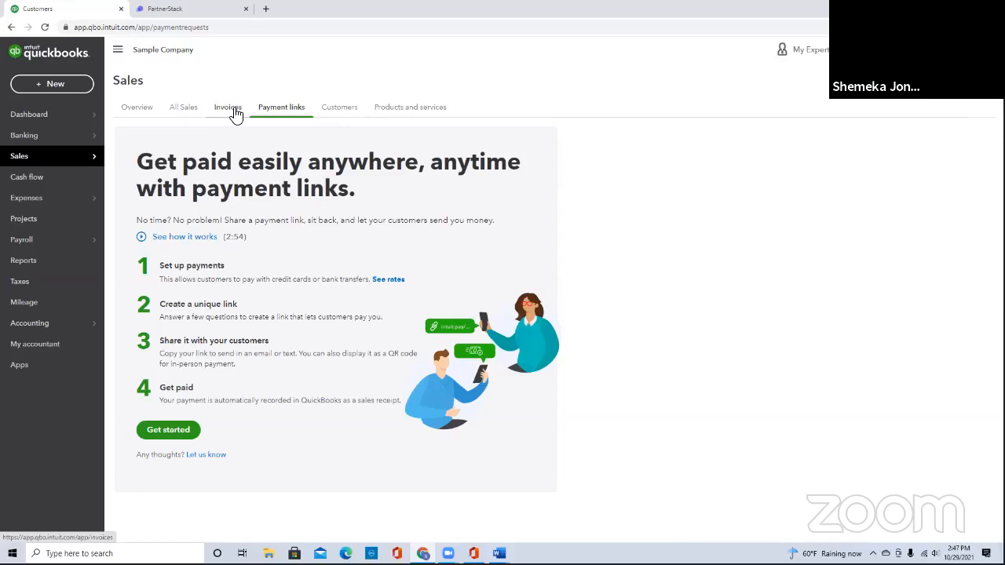
pyautogui.click(246, 9)
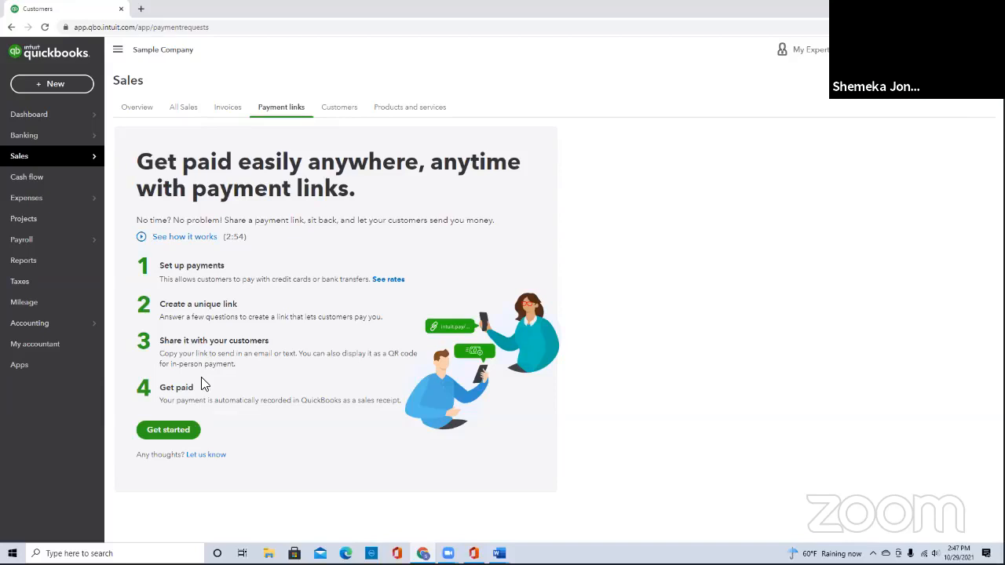
# View the invoices list and the actions for its first overdue invoice, revisit the payment links page, and return to the invoices
pyautogui.click(229, 110)
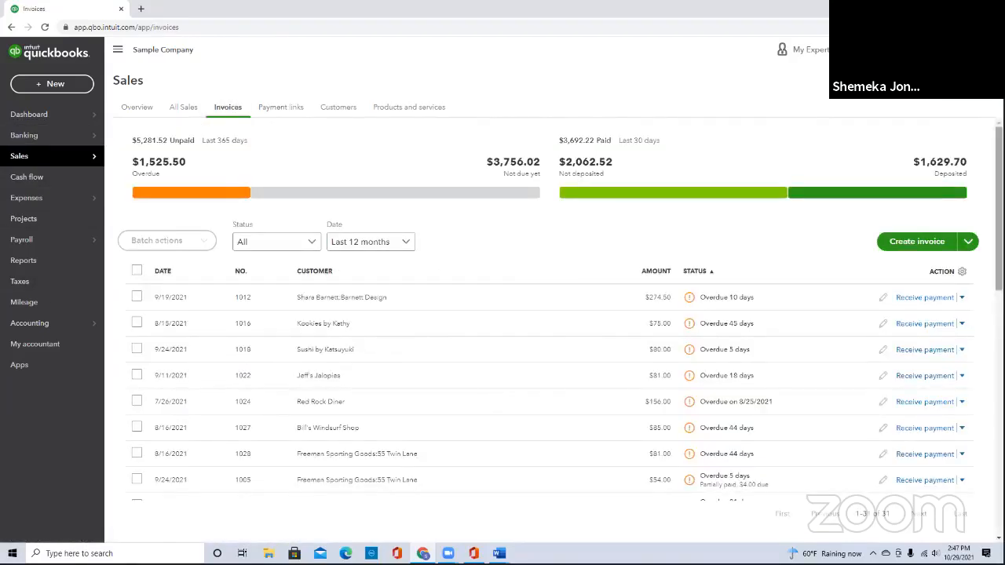
pyautogui.click(964, 299)
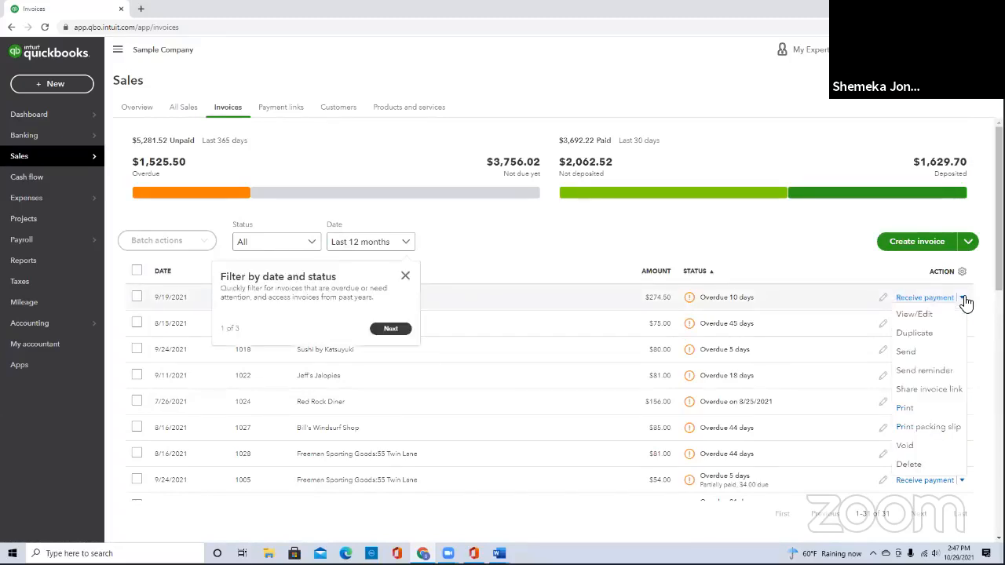
pyautogui.click(708, 259)
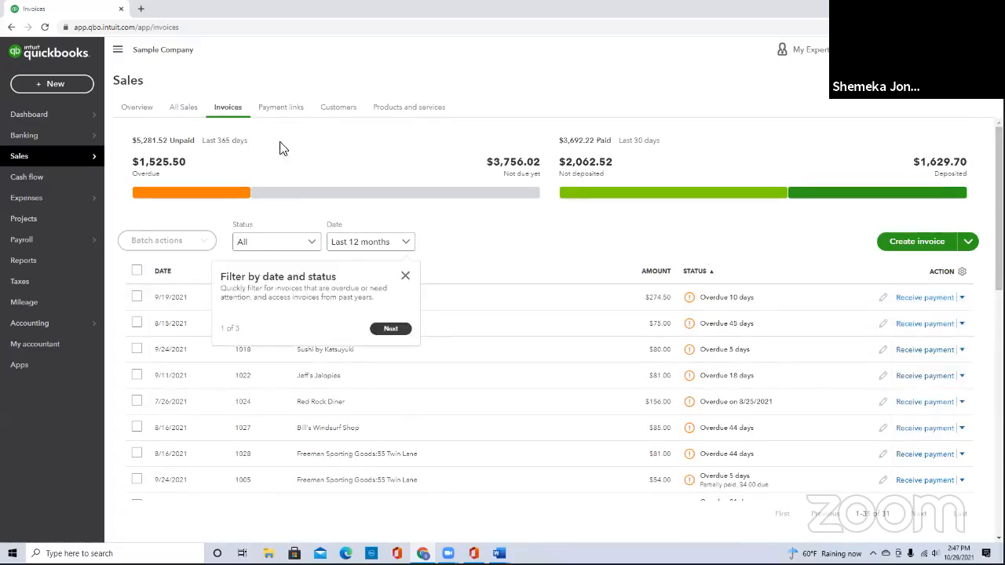
pyautogui.click(259, 111)
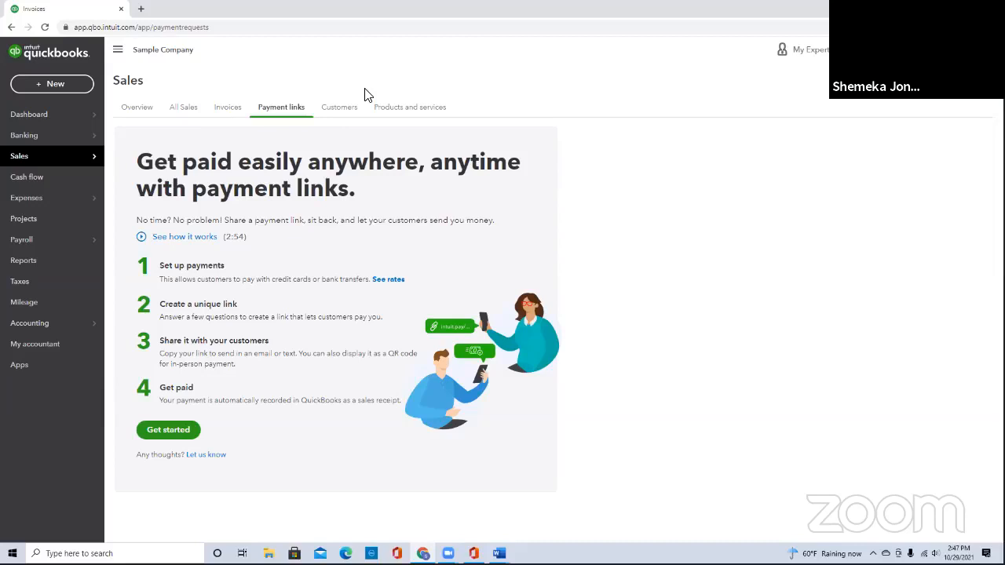
pyautogui.click(227, 110)
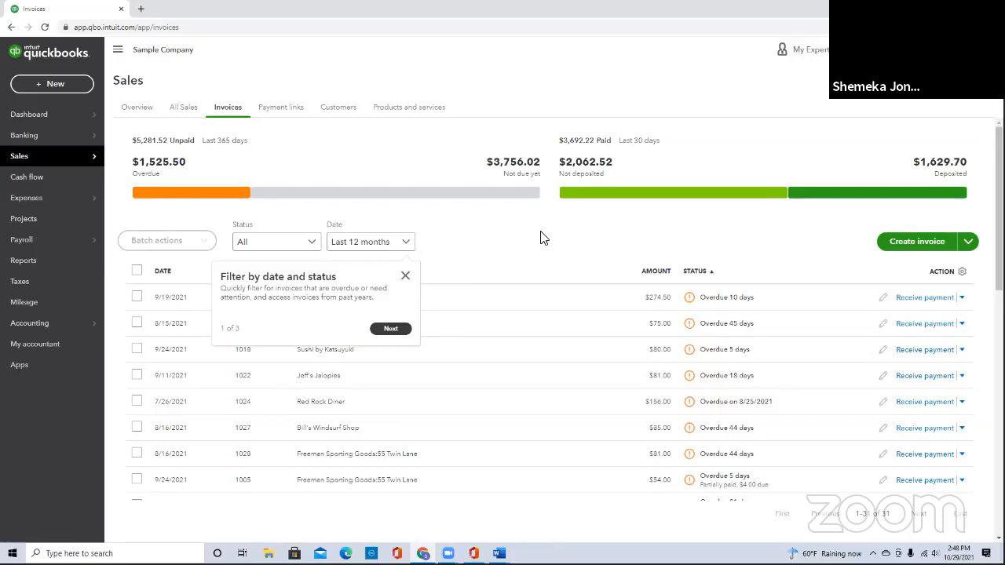
# Examine the list of all sales transactions and check the actions available for the open 10/02/2021 invoice of $629.10
pyautogui.click(181, 106)
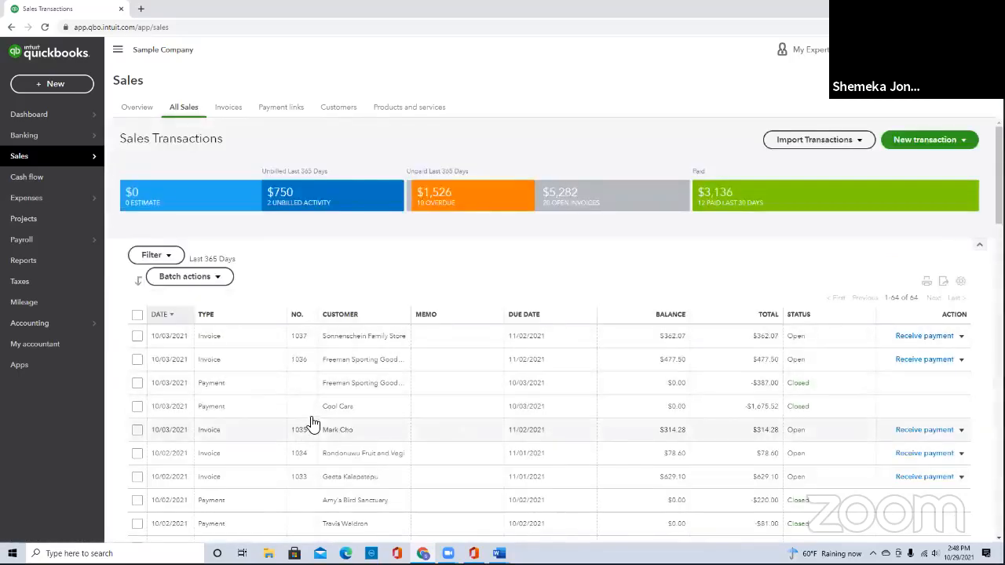
pyautogui.scroll(-3, 313, 422)
pyautogui.scroll(-3, 311, 421)
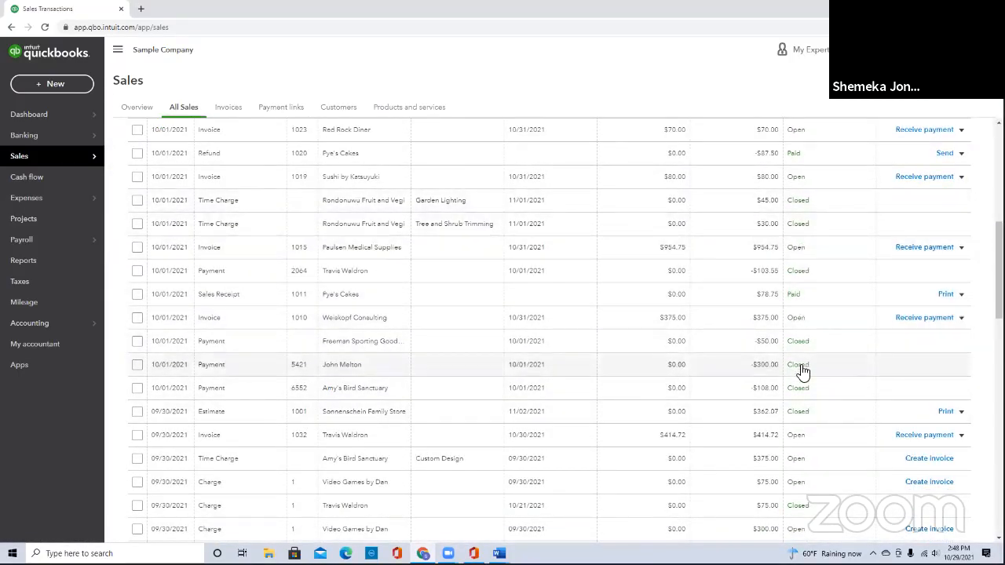
pyautogui.scroll(2, 801, 370)
pyautogui.scroll(1, 875, 345)
pyautogui.click(961, 268)
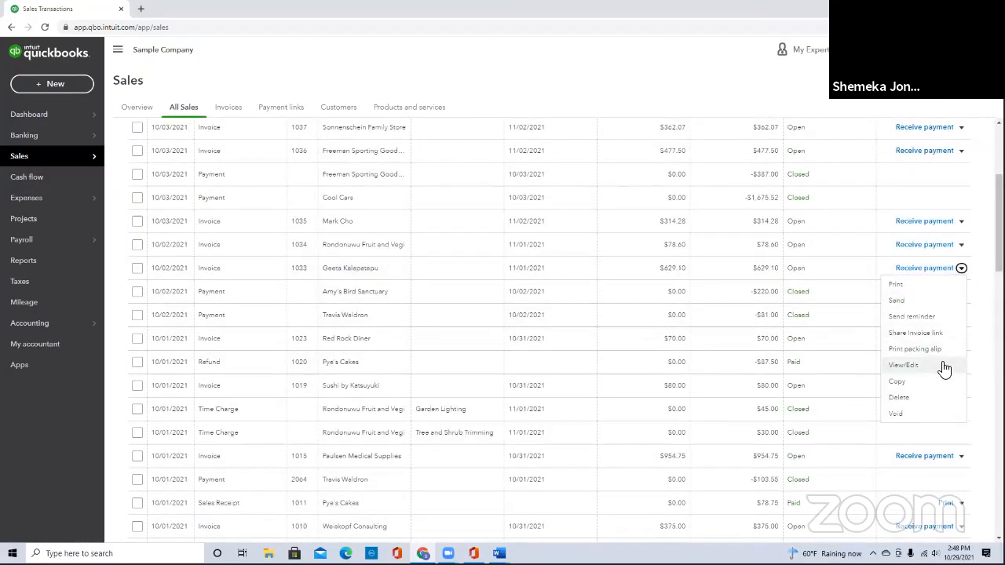
pyautogui.click(953, 182)
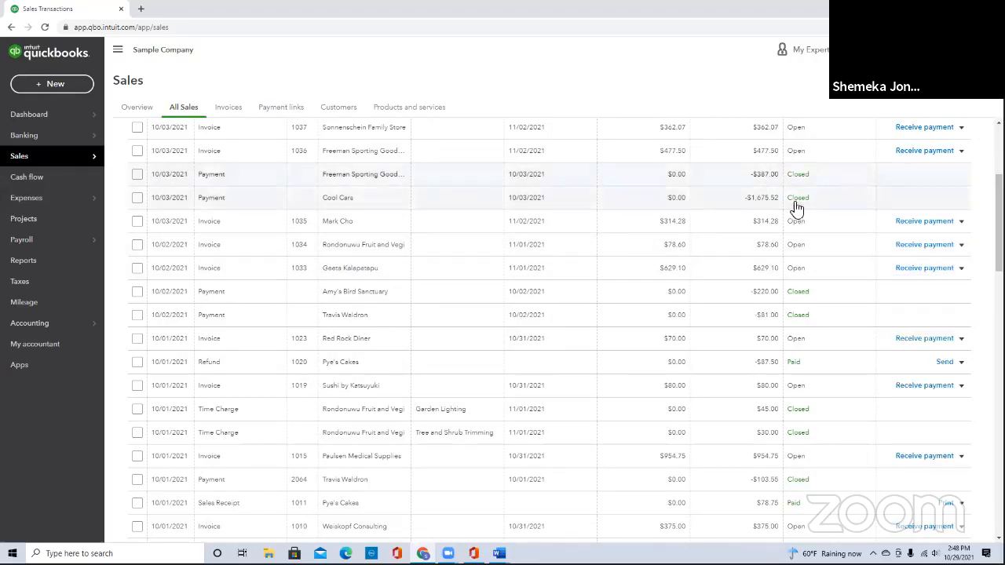
# Receive the full $314.28 payment for the open invoice dated 10/03/2021, depositing to Undeposited Funds, and return to the sales list
pyautogui.click(922, 223)
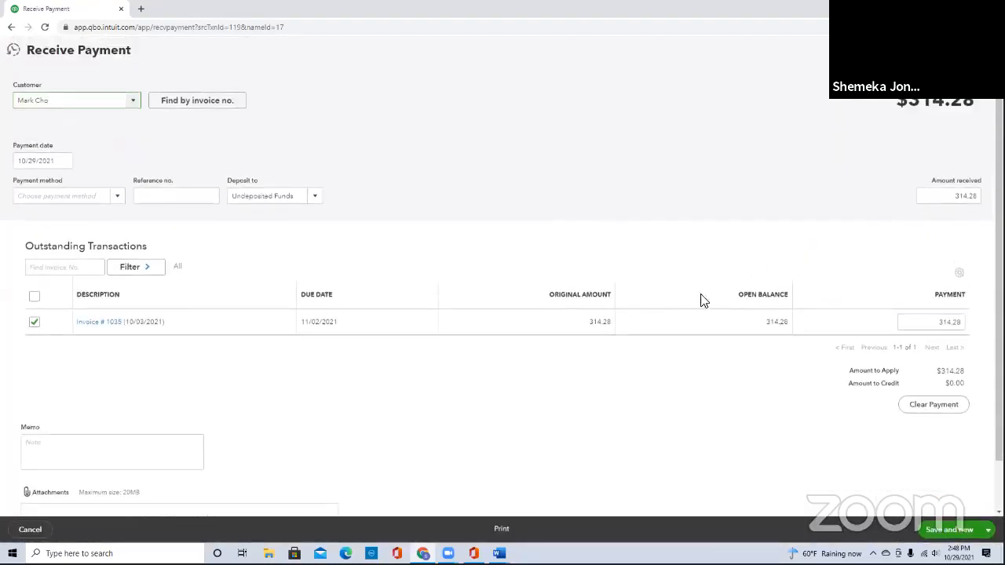
pyautogui.scroll(-1, 659, 337)
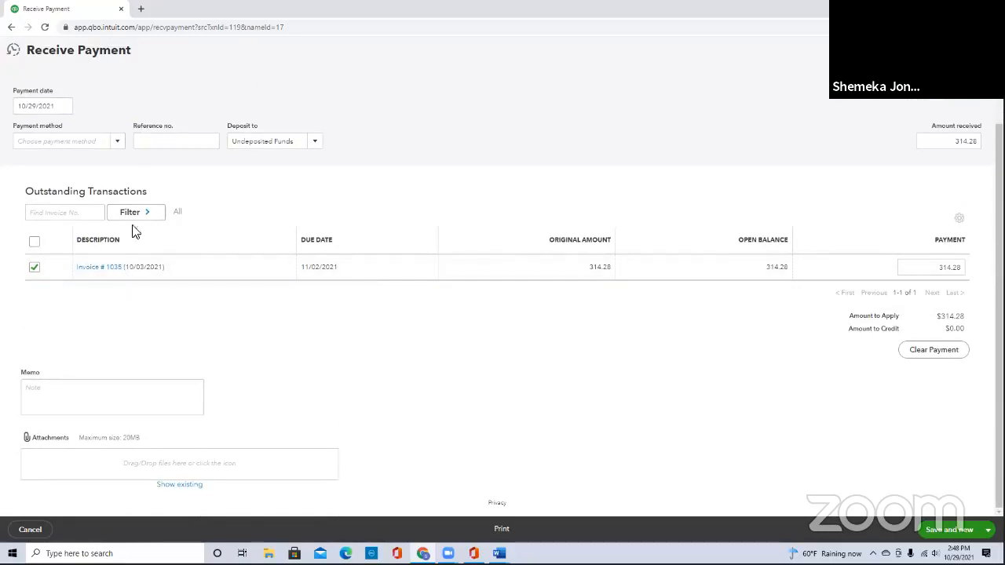
pyautogui.click(118, 142)
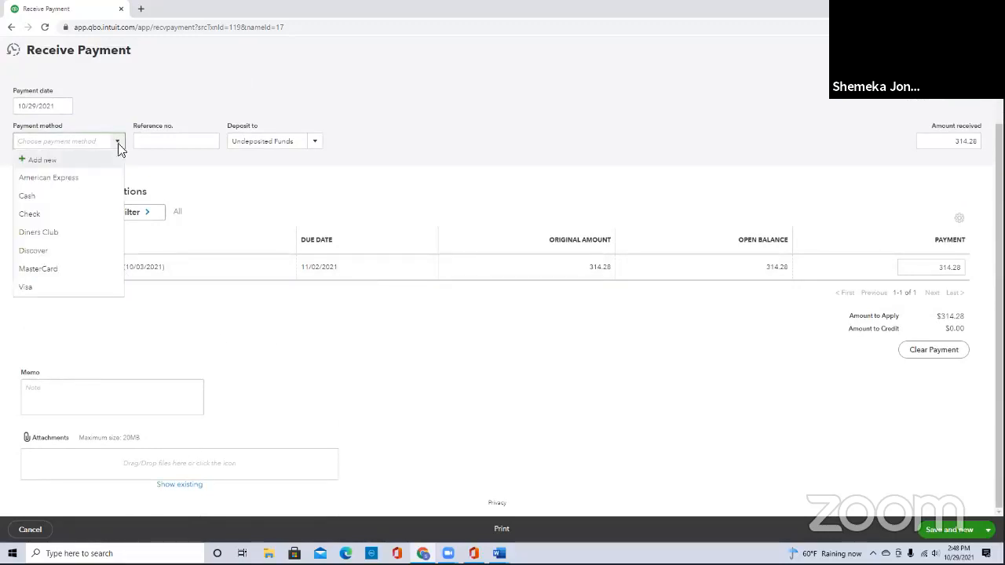
pyautogui.click(180, 143)
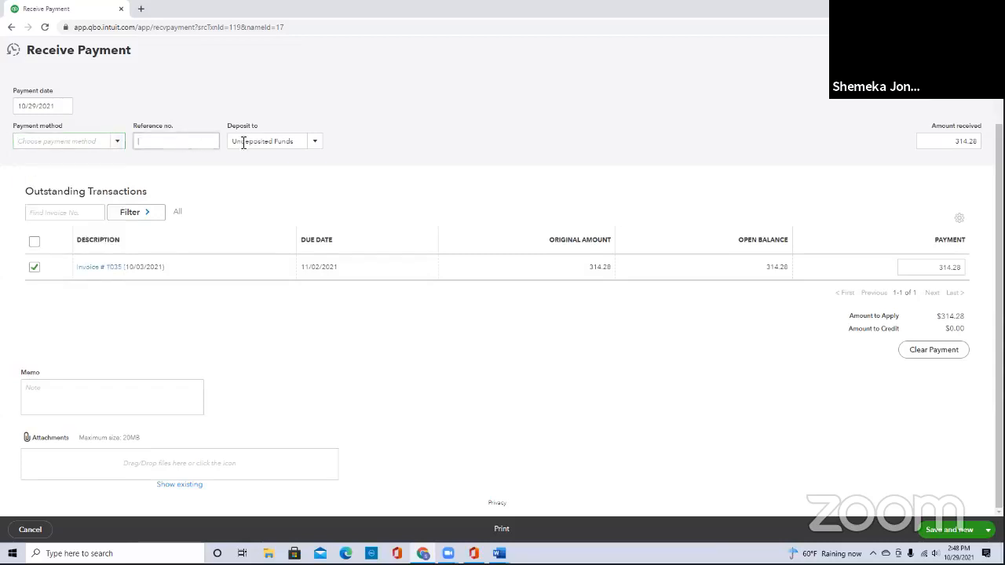
pyautogui.click(317, 144)
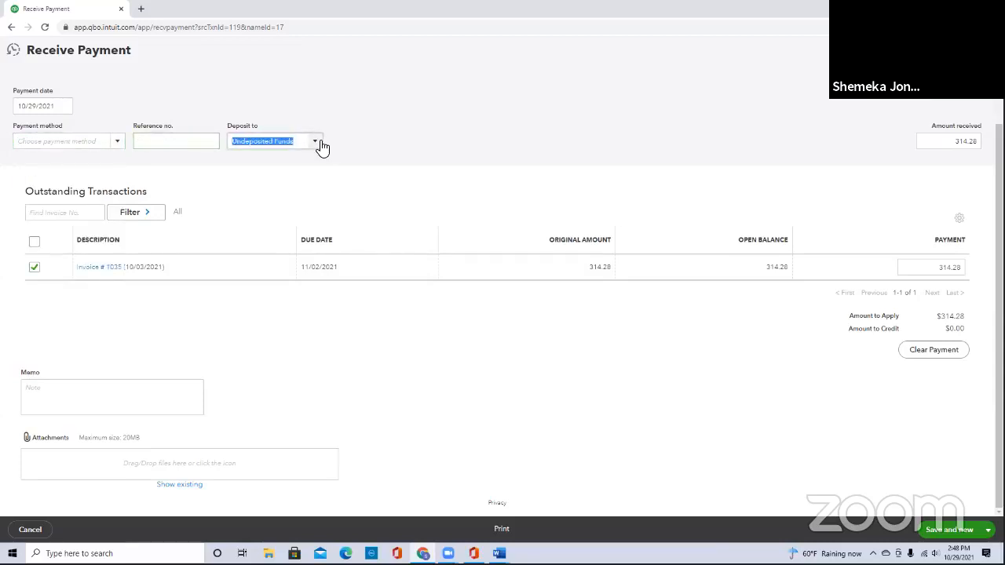
pyautogui.click(590, 351)
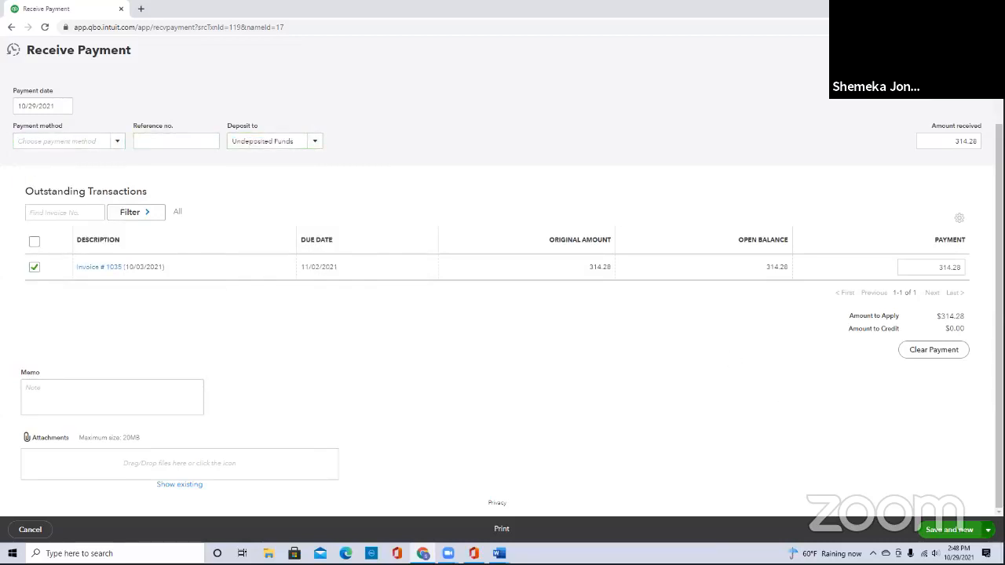
pyautogui.click(988, 530)
pyautogui.click(942, 498)
pyautogui.click(948, 530)
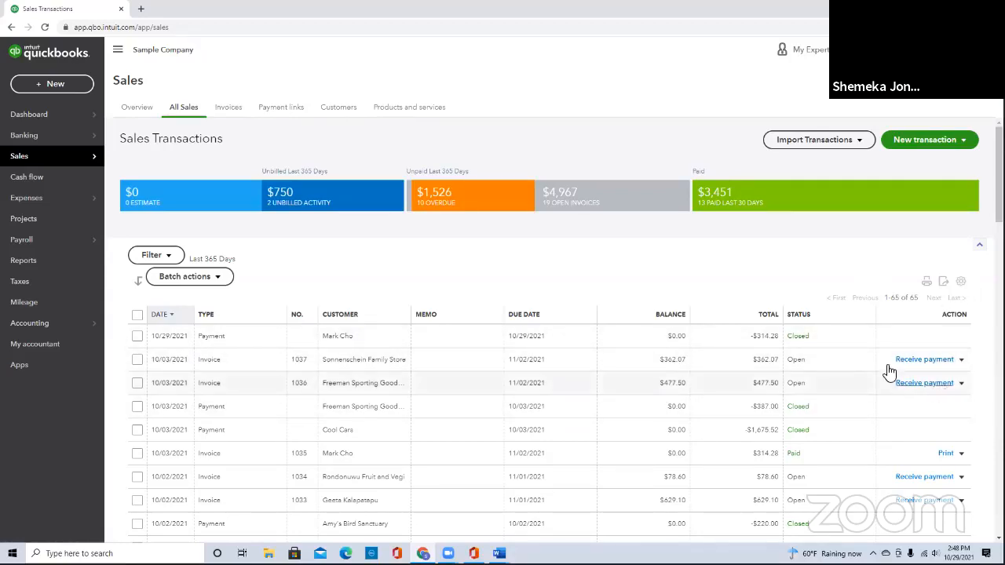
# Examine the sales overview, including income over time, the payment setup tasks, shortcuts and the invoices summary
pyautogui.click(136, 109)
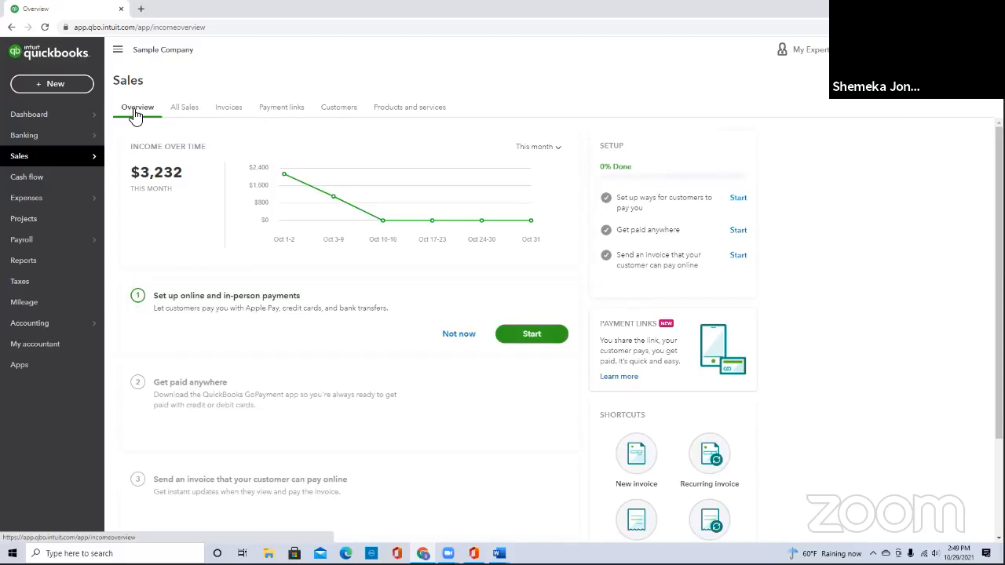
pyautogui.scroll(-2, 931, 509)
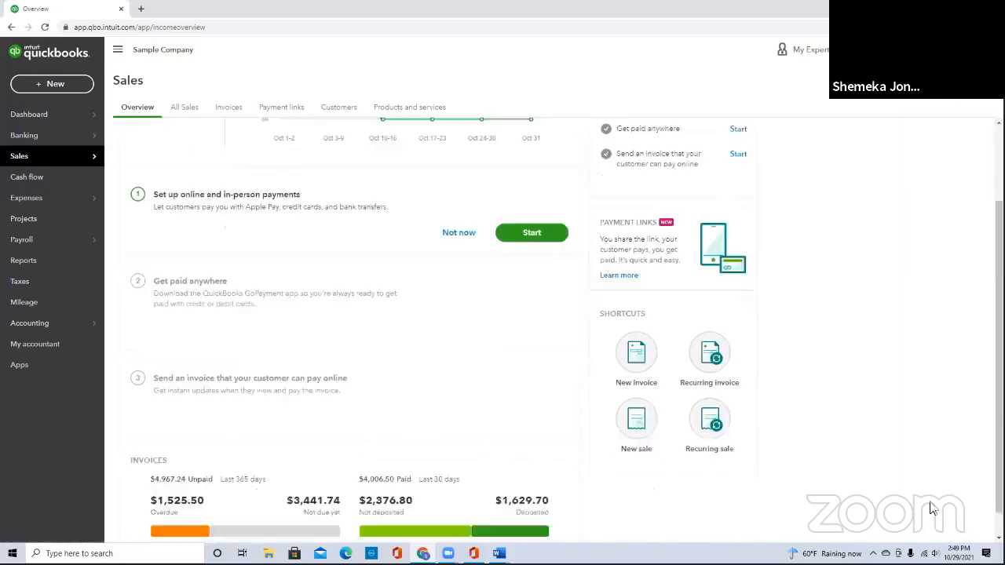
pyautogui.scroll(-1, 931, 509)
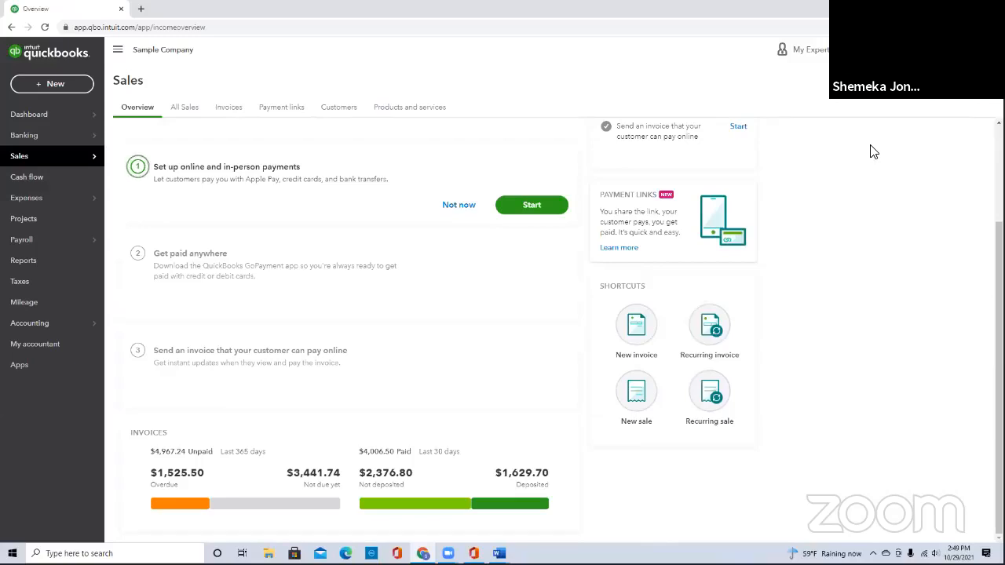
pyautogui.scroll(3, 911, 312)
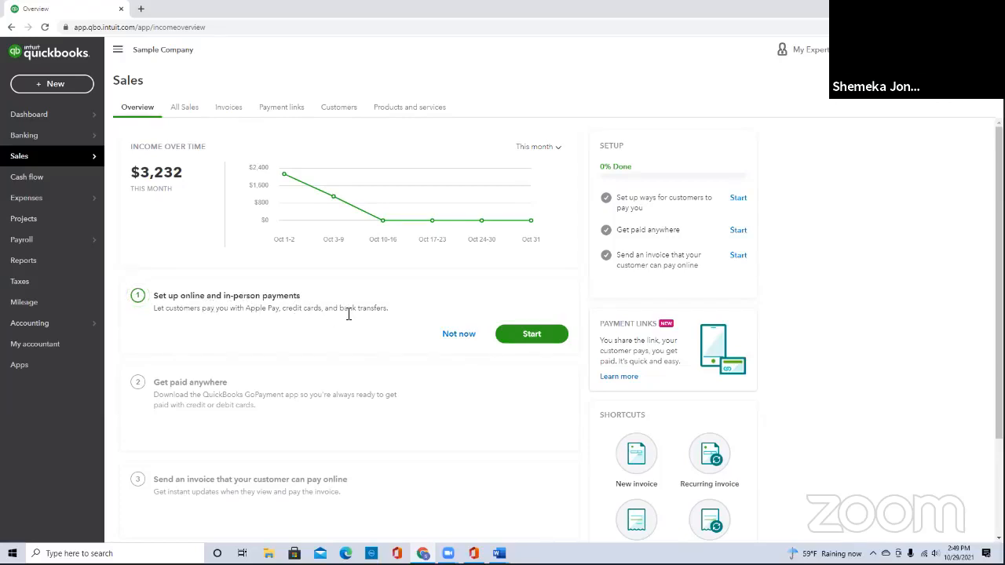
pyautogui.moveTo(341, 309); pyautogui.dragTo(392, 316)
pyautogui.scroll(-2, 392, 317)
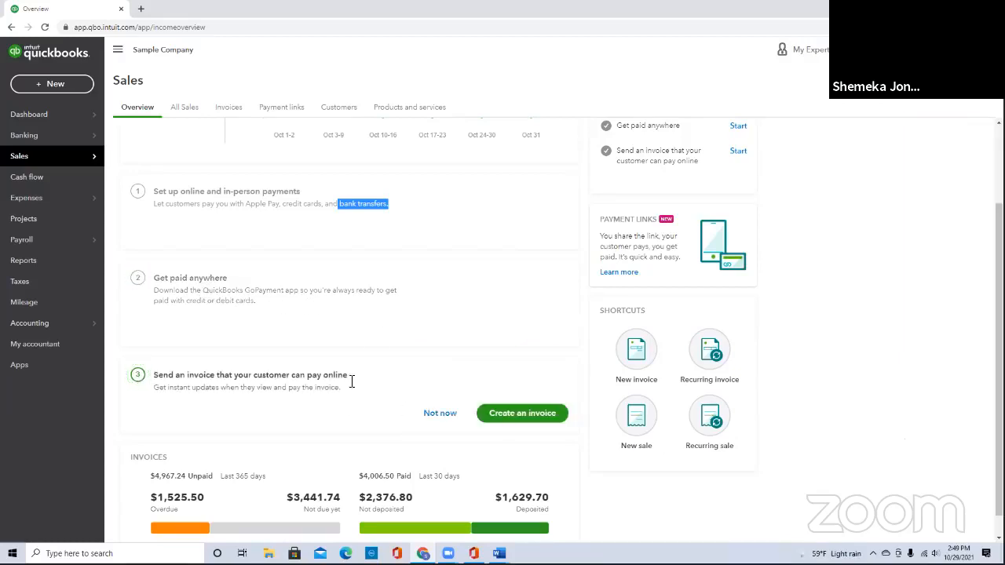
pyautogui.scroll(-1, 359, 377)
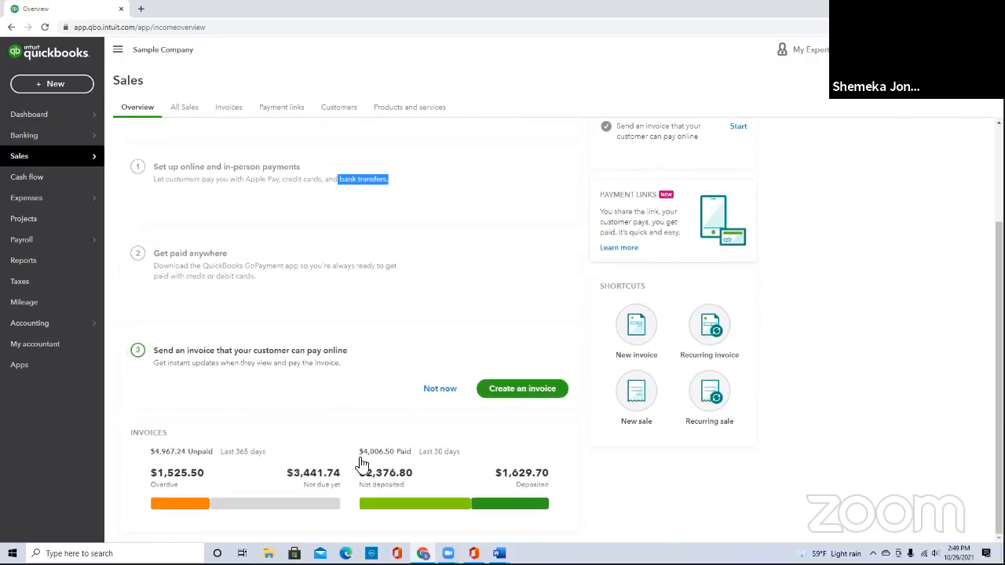
pyautogui.scroll(3, 361, 464)
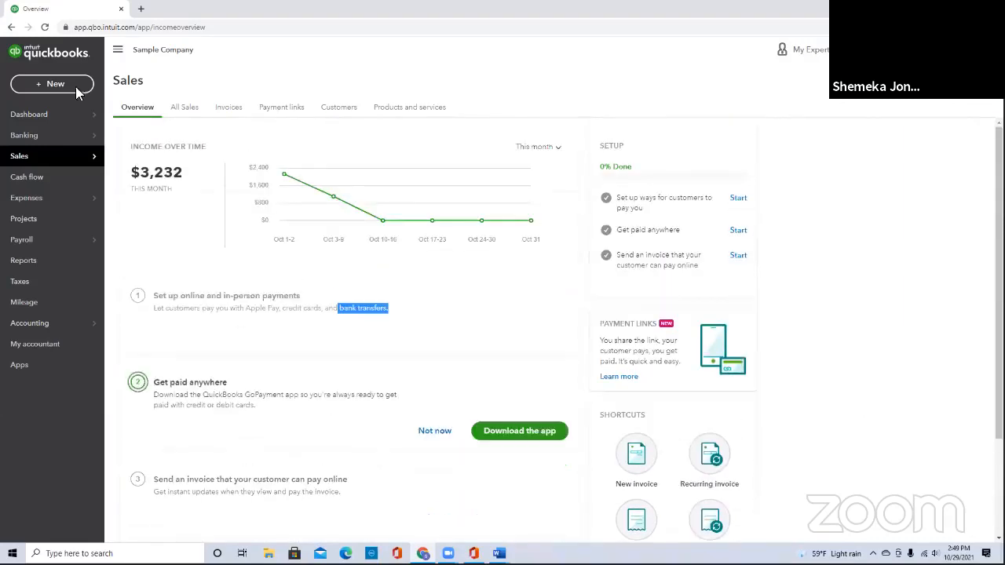
# View the cash flow planner page and the expense transactions list, including the types of new expense transaction available
pyautogui.click(62, 182)
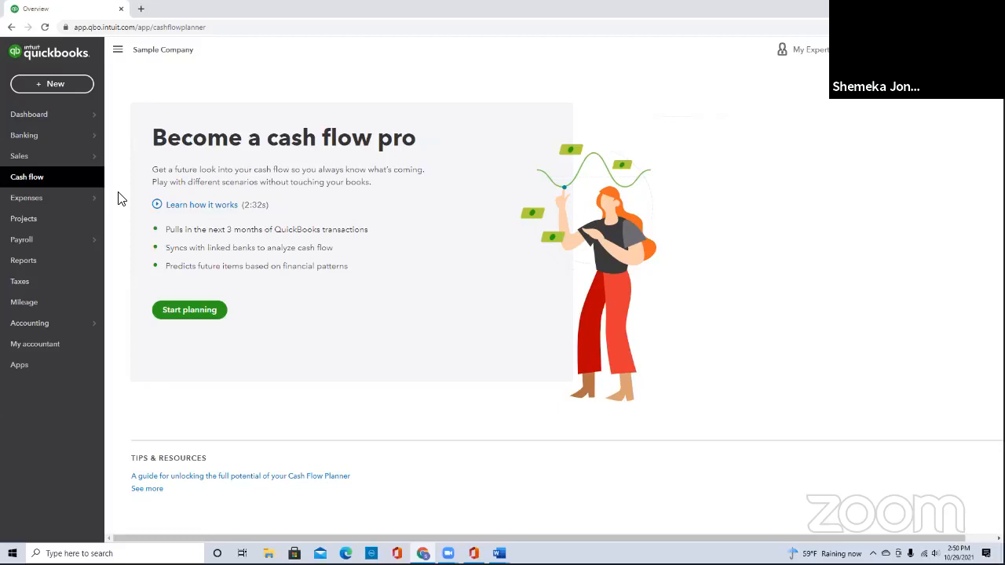
pyautogui.click(66, 209)
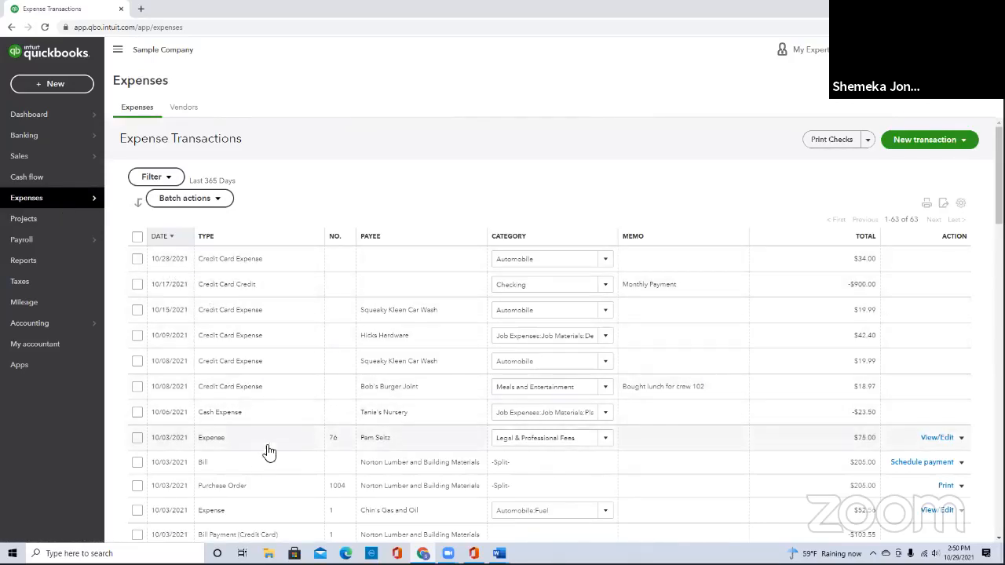
pyautogui.scroll(-1, 262, 466)
pyautogui.scroll(-5, 262, 465)
pyautogui.scroll(5, 256, 464)
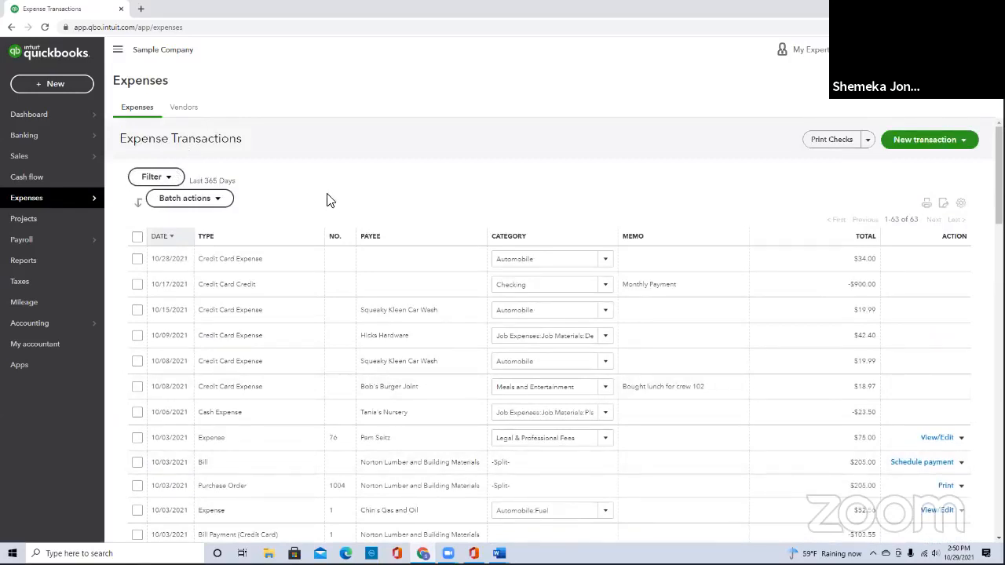
pyautogui.click(964, 146)
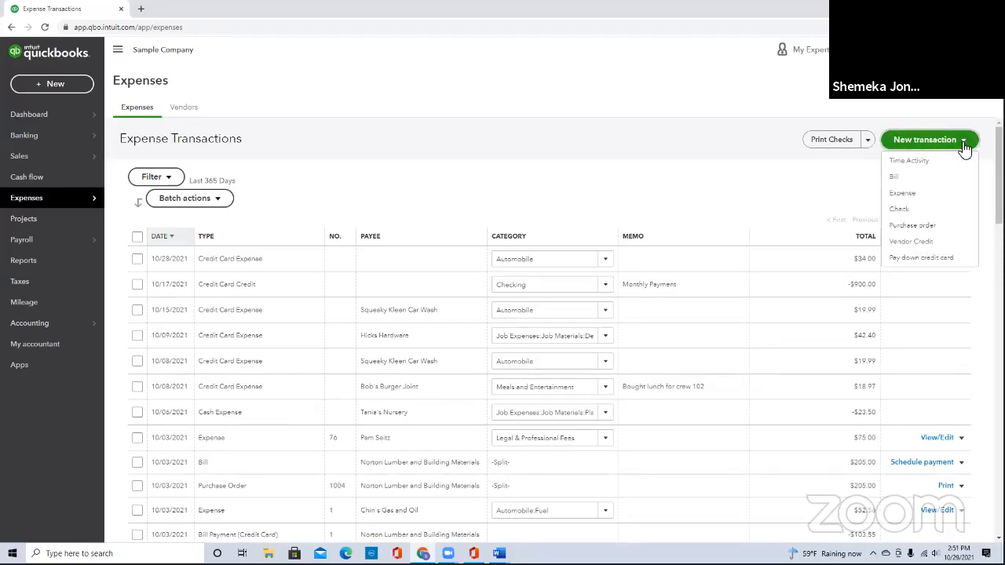
pyautogui.click(691, 188)
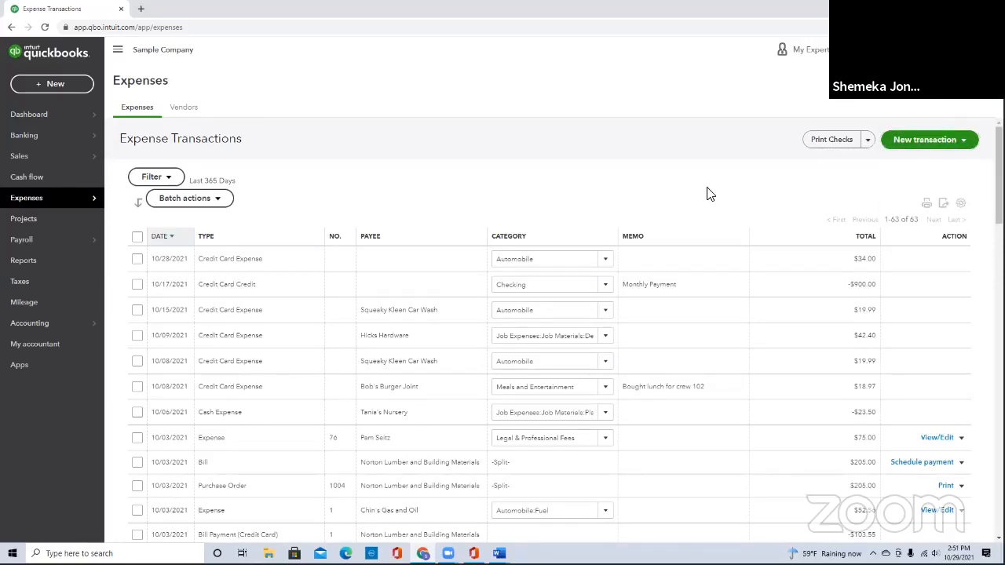
# Examine the full vendor list in the expenses area and return to the expense transactions
pyautogui.click(185, 108)
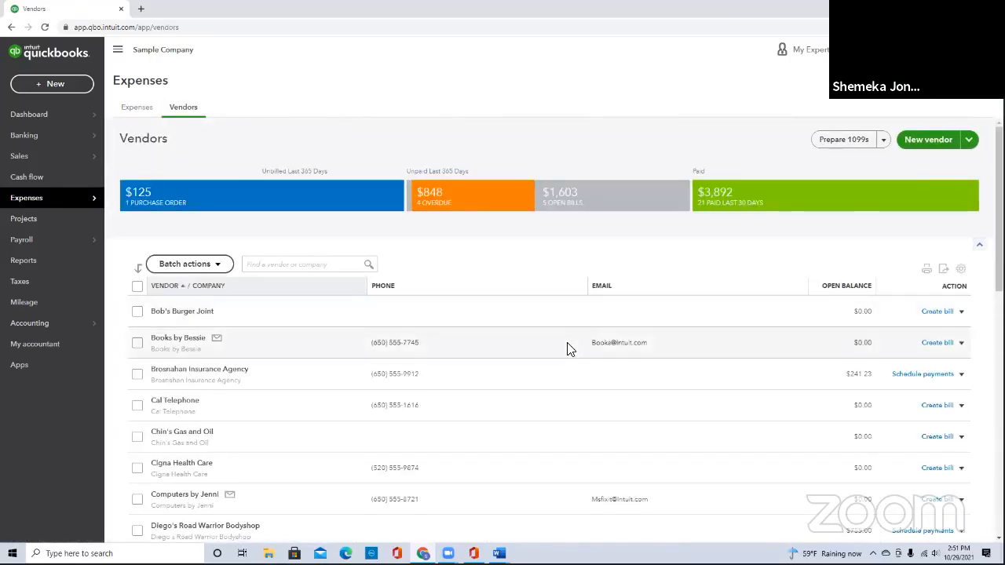
pyautogui.scroll(-5, 570, 350)
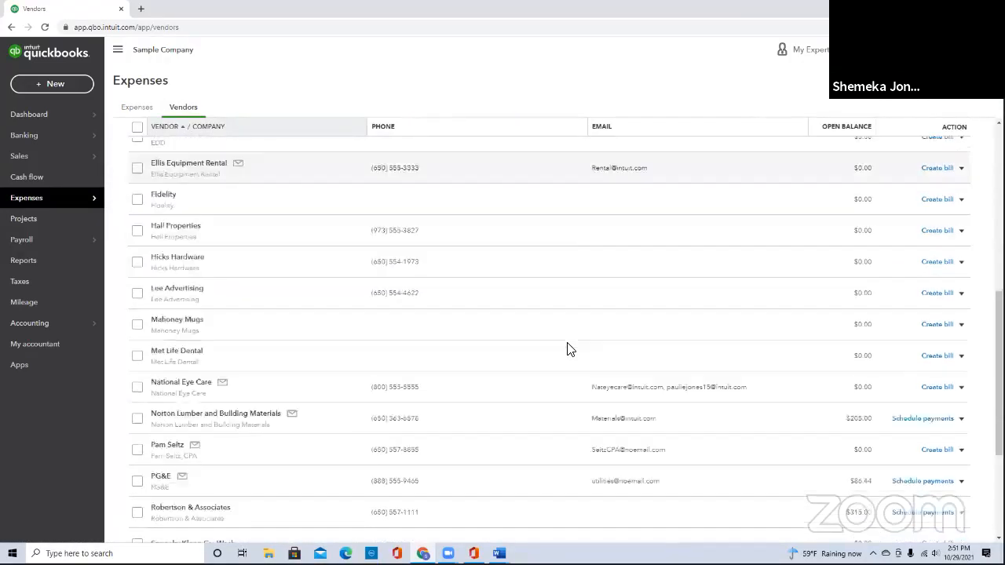
pyautogui.scroll(-3, 569, 350)
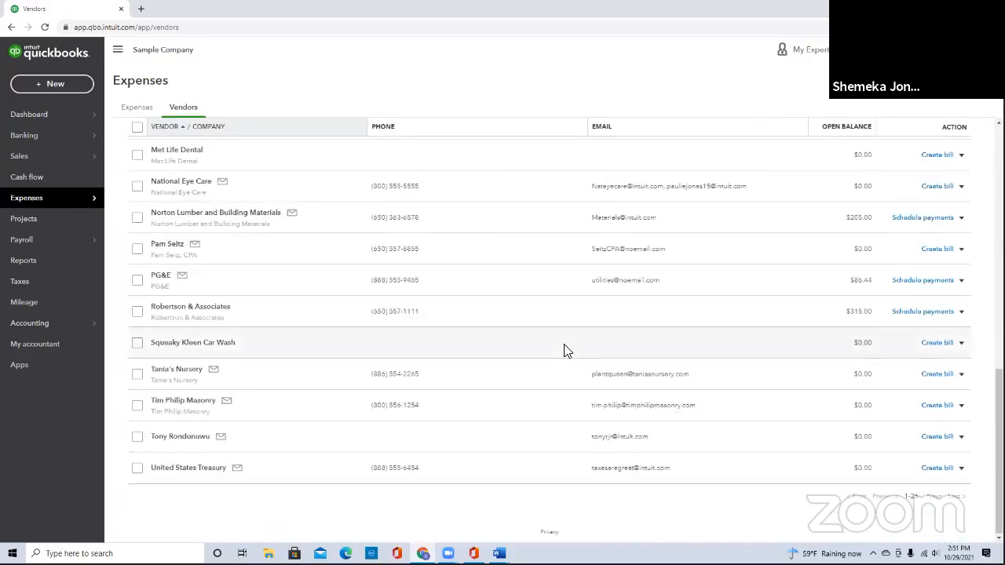
pyautogui.scroll(8, 568, 351)
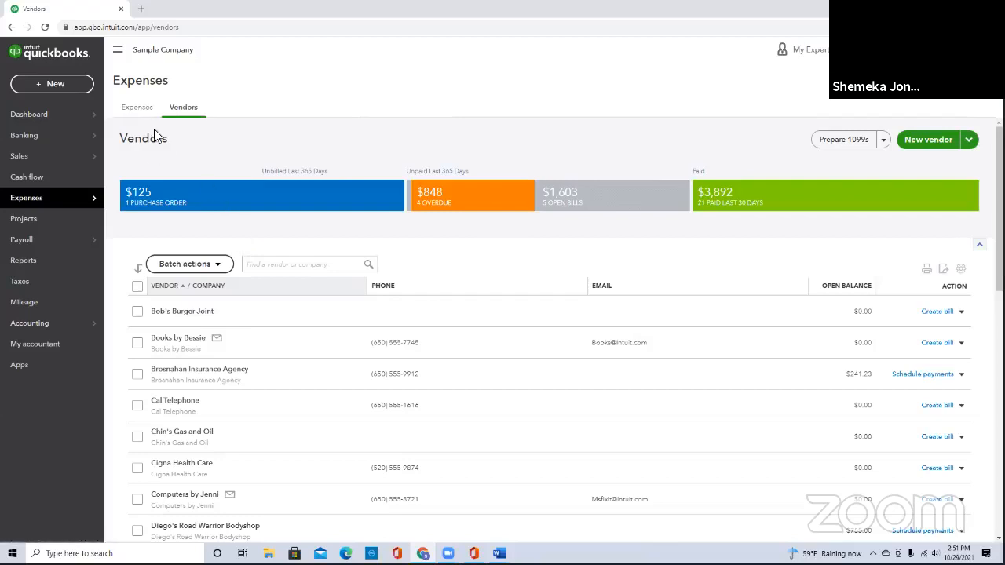
pyautogui.click(138, 108)
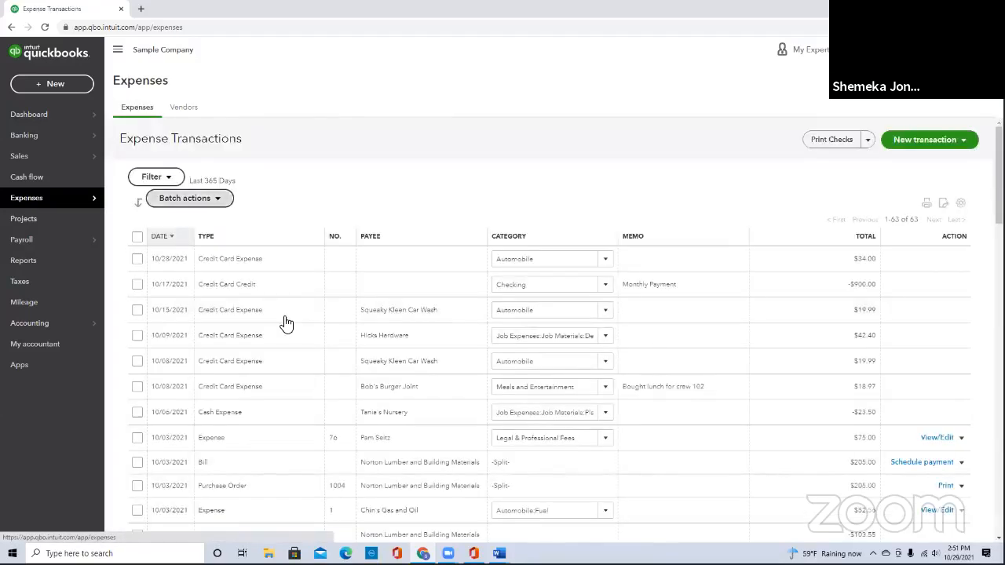
# View the projects page and the payroll employees list, and check the blank employee information form without enabling payroll or saving
pyautogui.click(44, 226)
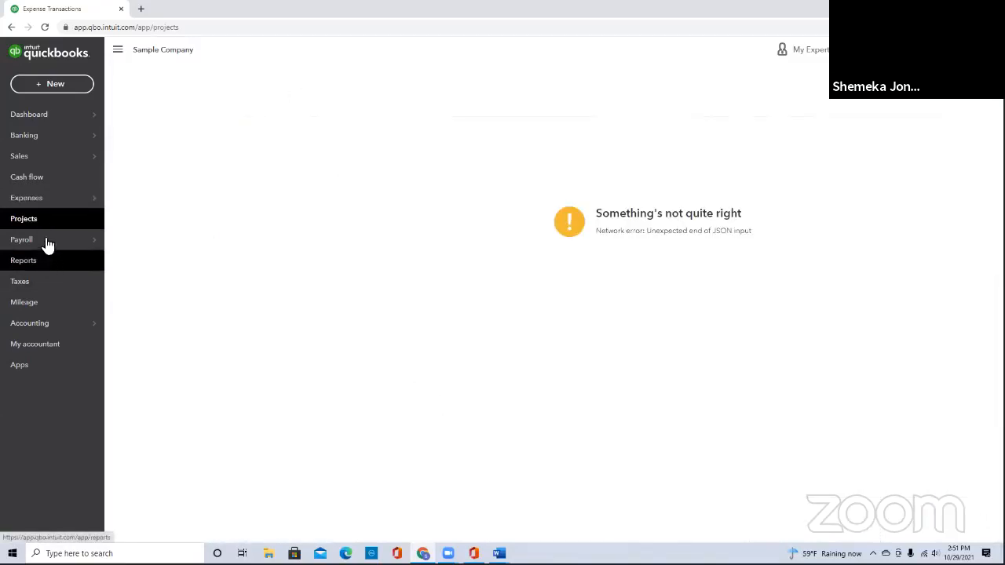
pyautogui.moveTo(46, 244)
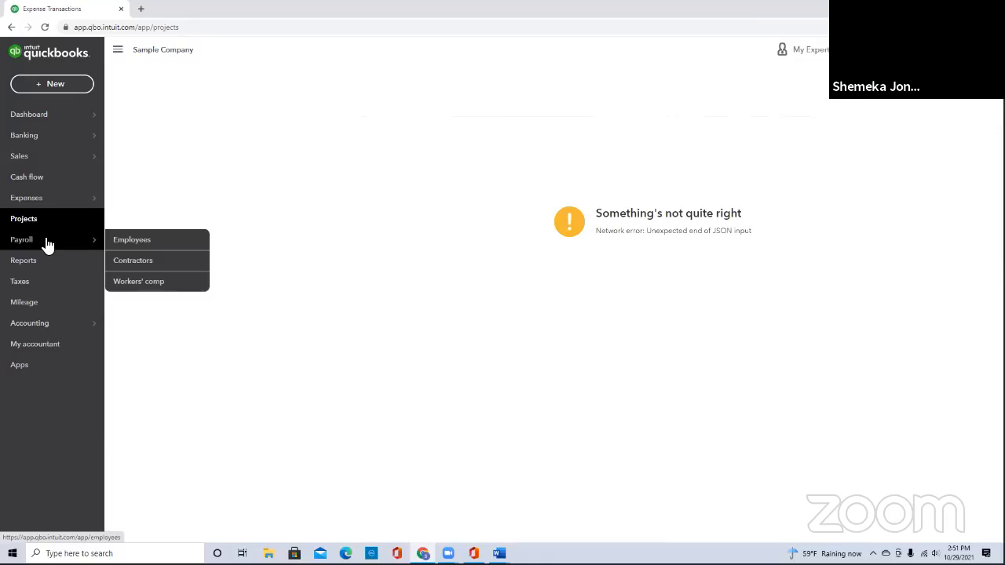
pyautogui.click(47, 245)
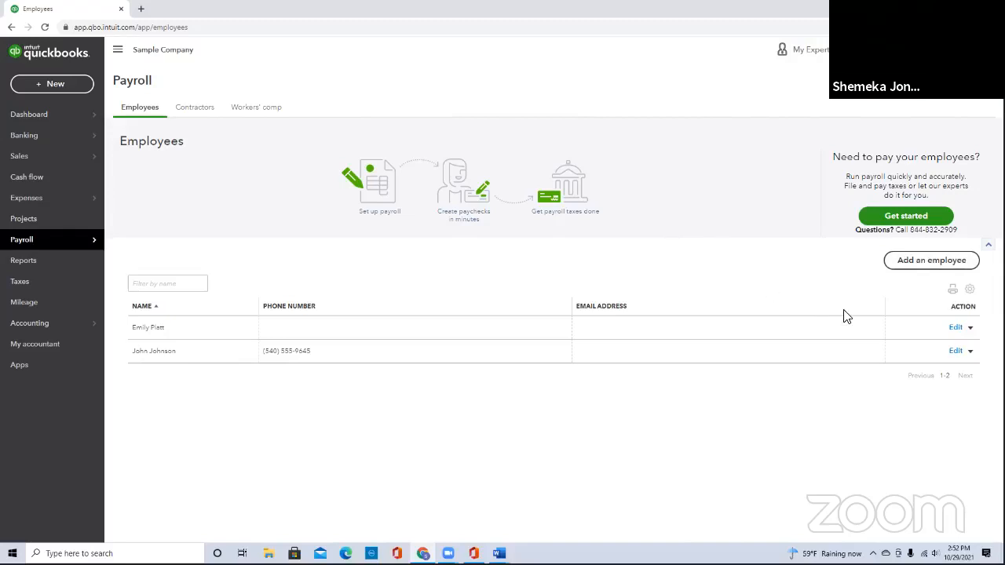
pyautogui.click(945, 270)
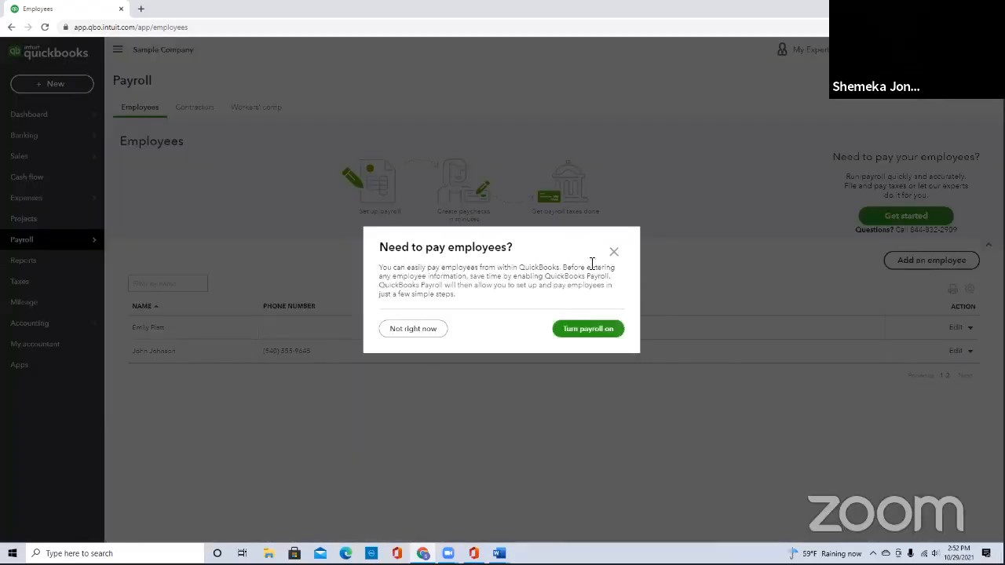
pyautogui.click(411, 329)
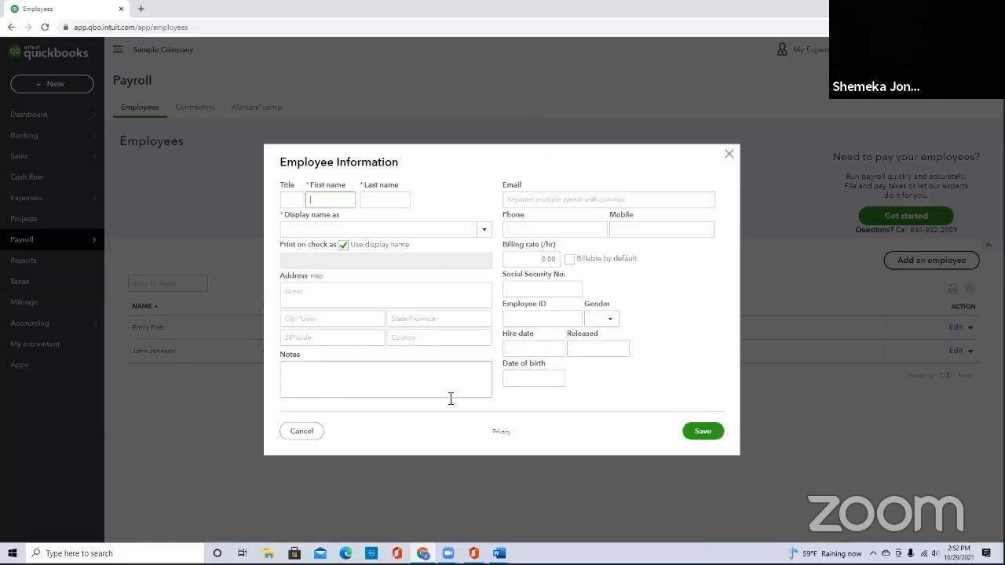
pyautogui.click(730, 156)
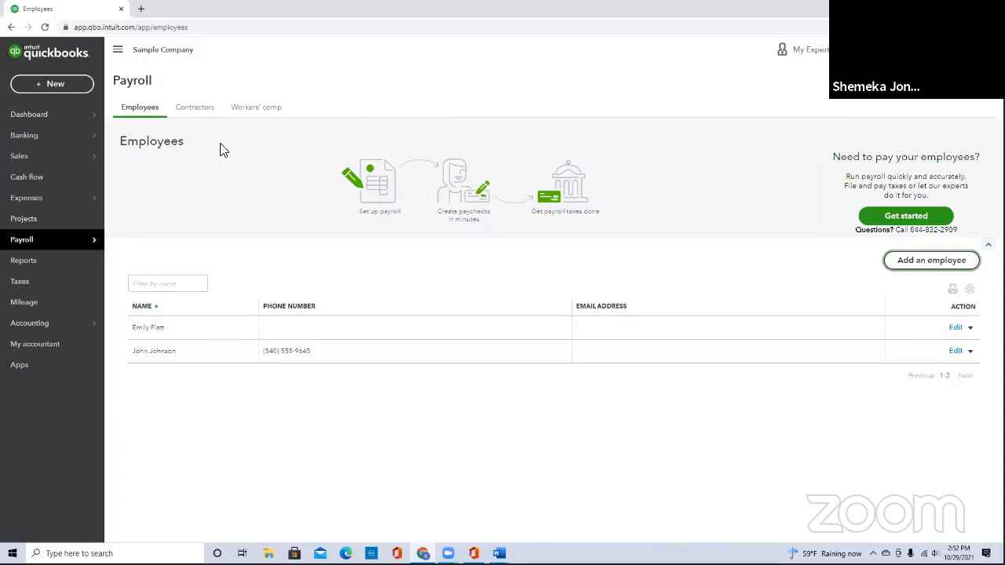
# View the payroll area's contractors and workers' comp pages and return to the employees list
pyautogui.click(208, 110)
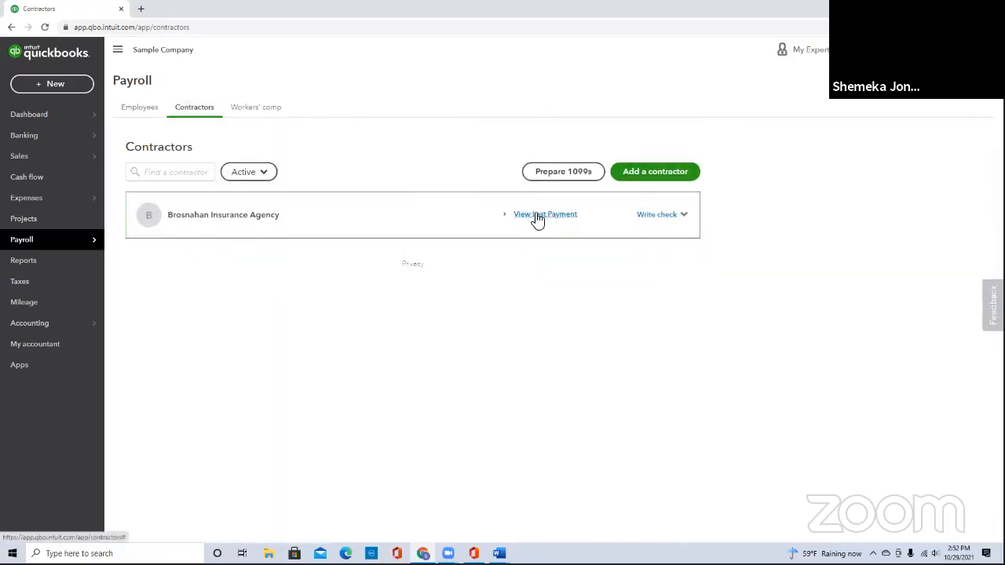
pyautogui.click(240, 107)
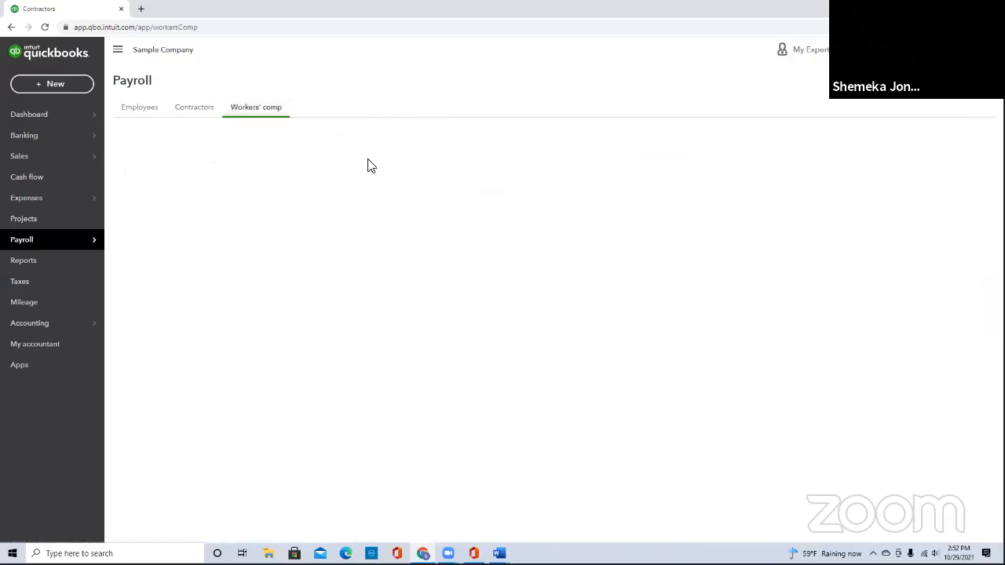
pyautogui.click(140, 111)
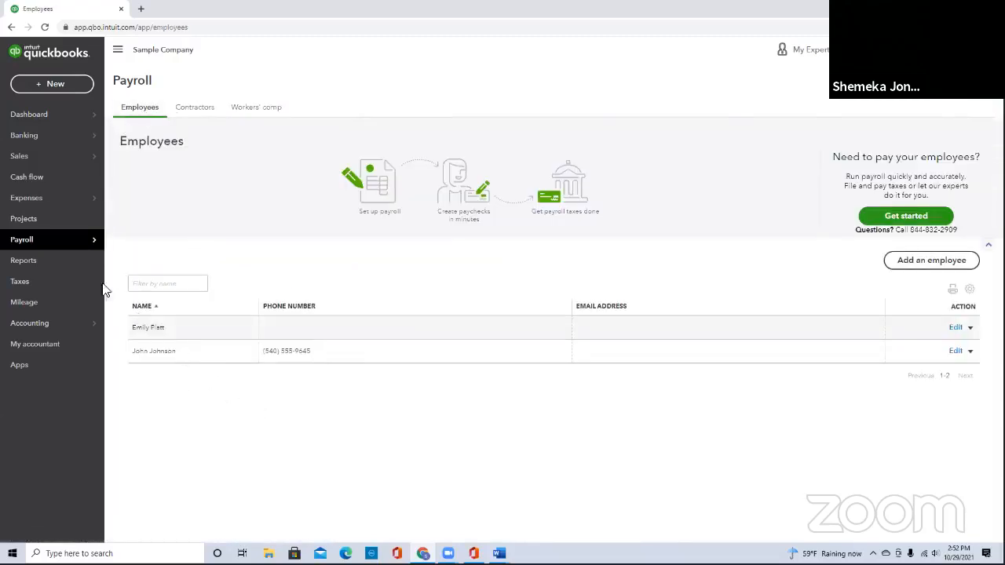
# Open the reports page, view the My Experts and help assistant panels, and close both
pyautogui.click(65, 271)
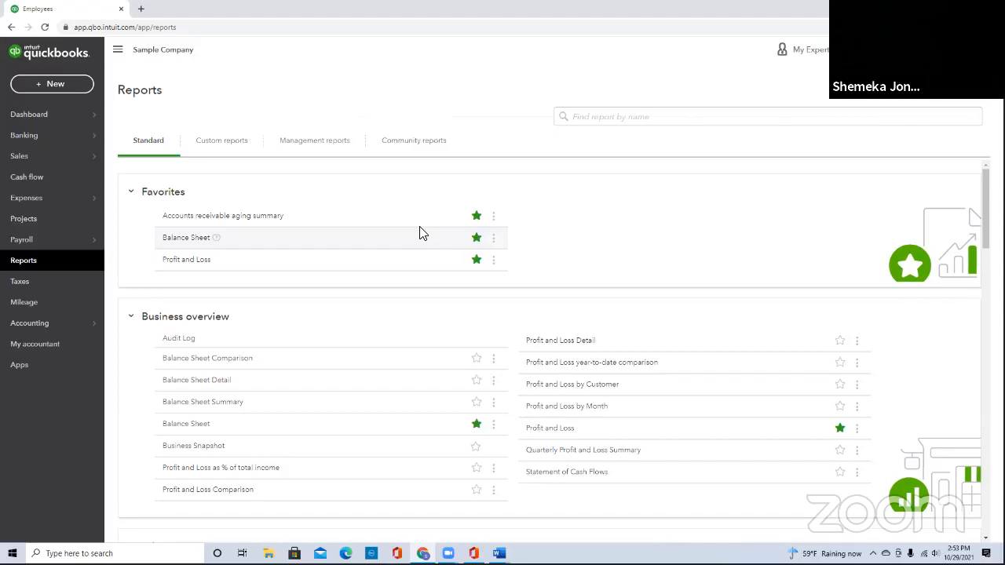
pyautogui.click(813, 51)
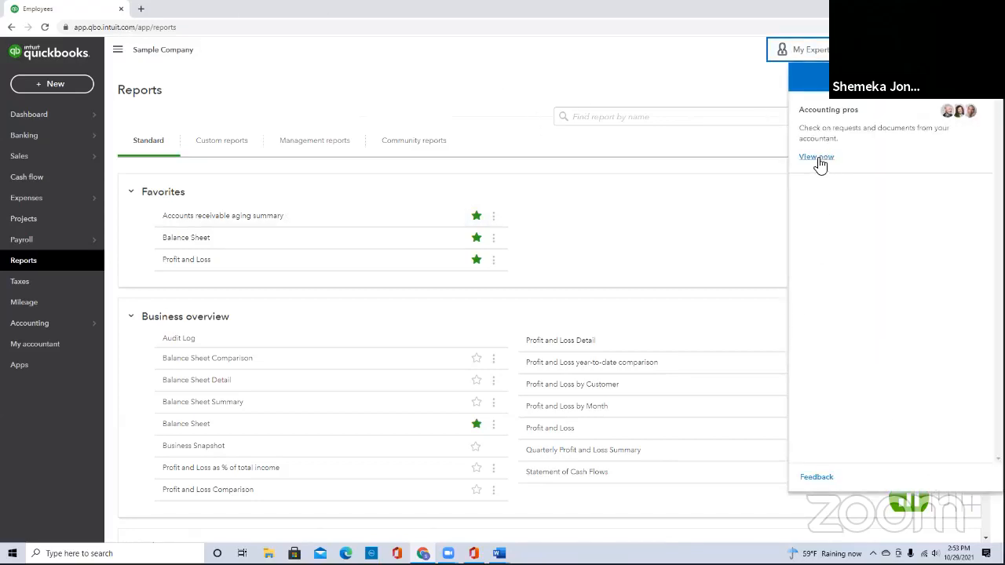
pyautogui.click(987, 77)
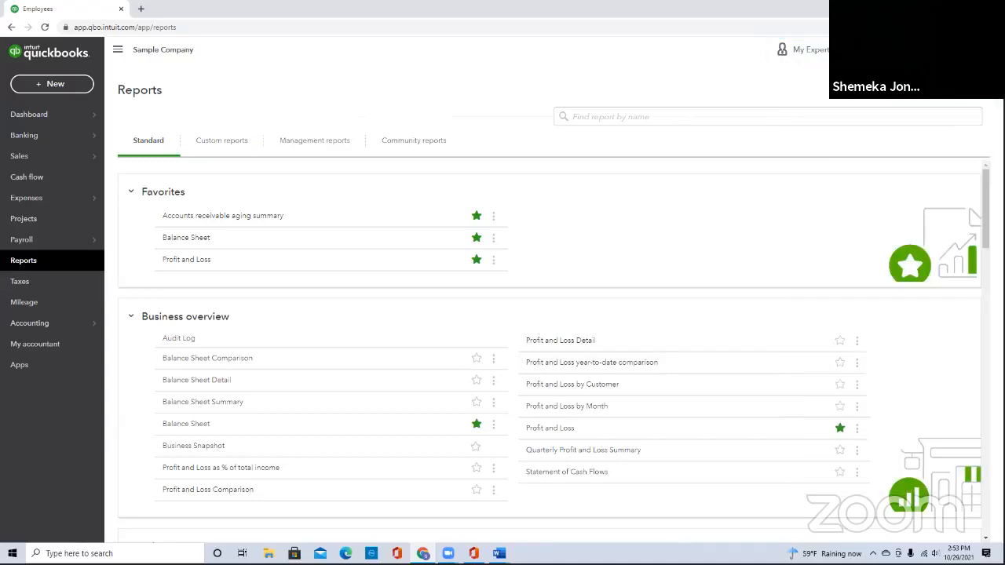
pyautogui.click(864, 50)
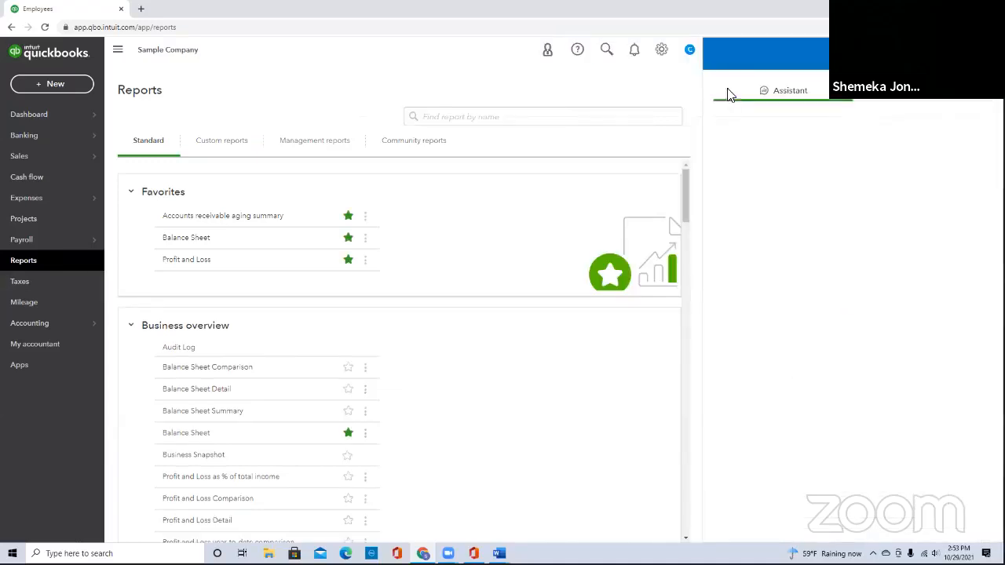
pyautogui.click(985, 54)
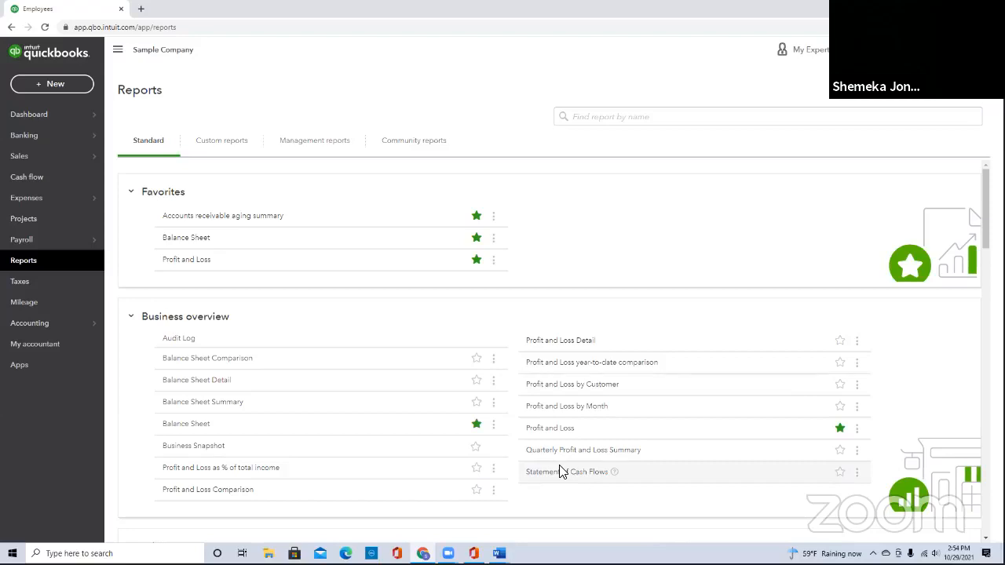
# Add Statement of Cash Flows, Profit and Loss year-to-date comparison and Balance Sheet Comparison to the favorites, and show the descriptions of the two comparison reports
pyautogui.click(840, 473)
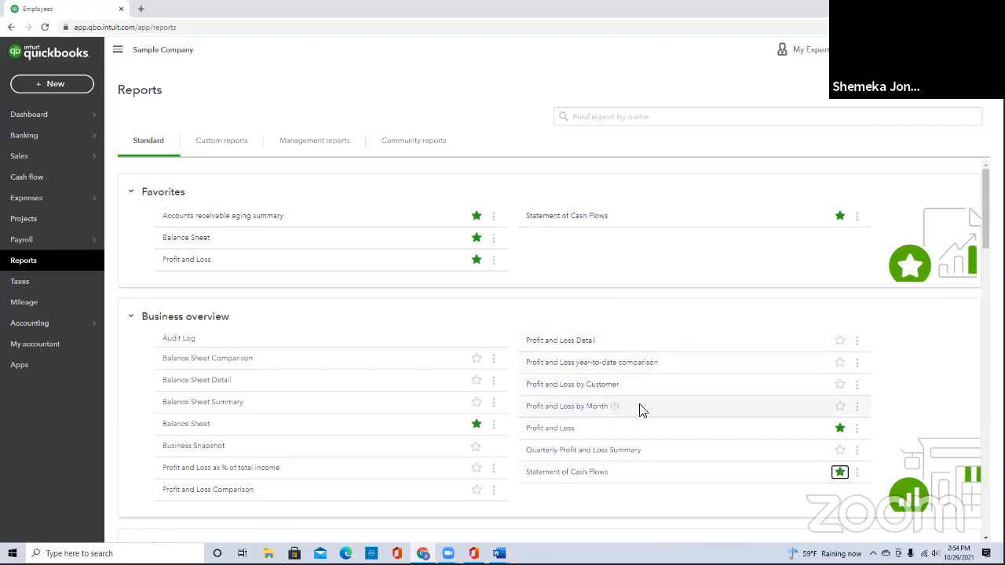
pyautogui.click(840, 363)
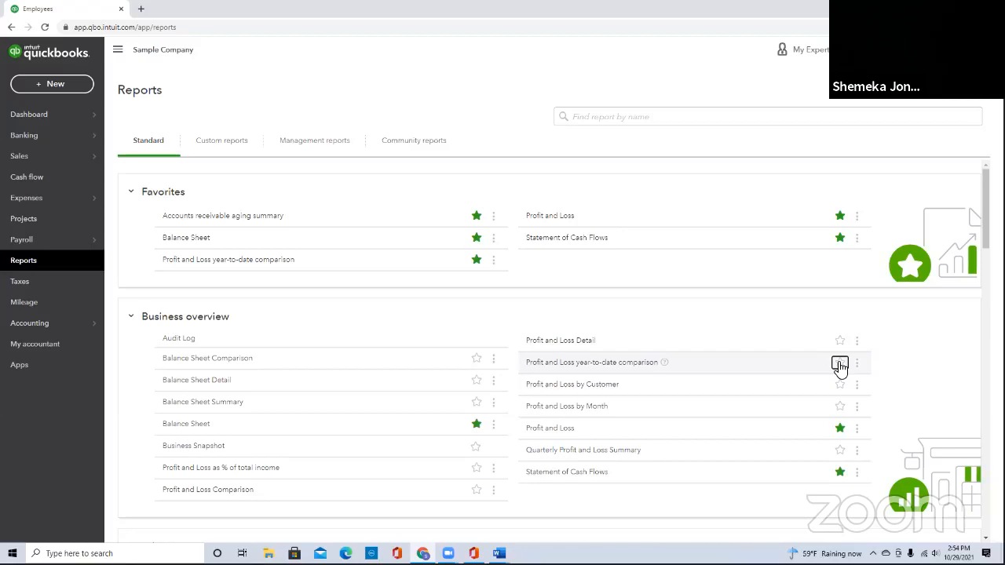
pyautogui.click(840, 364)
pyautogui.moveTo(664, 368)
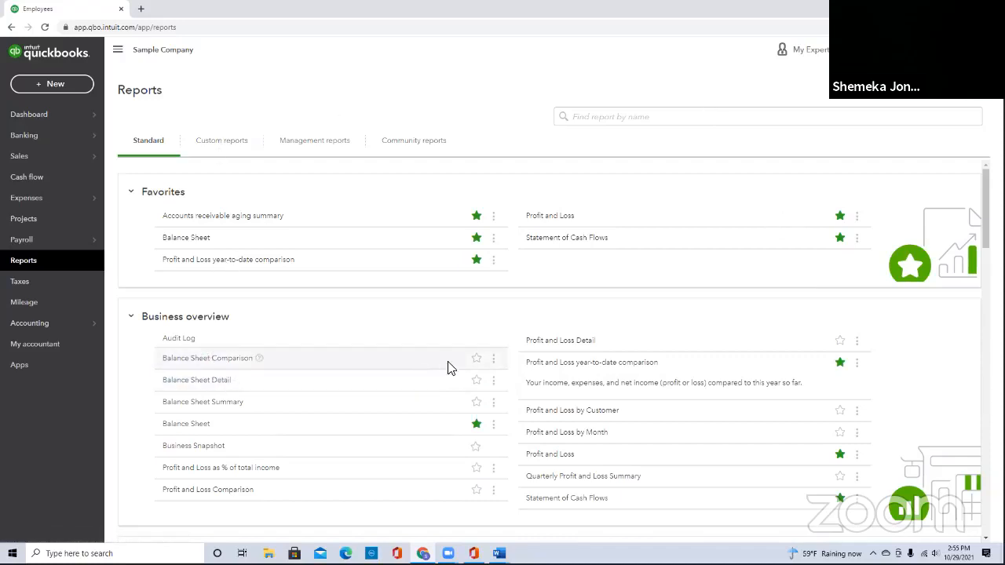
pyautogui.click(477, 358)
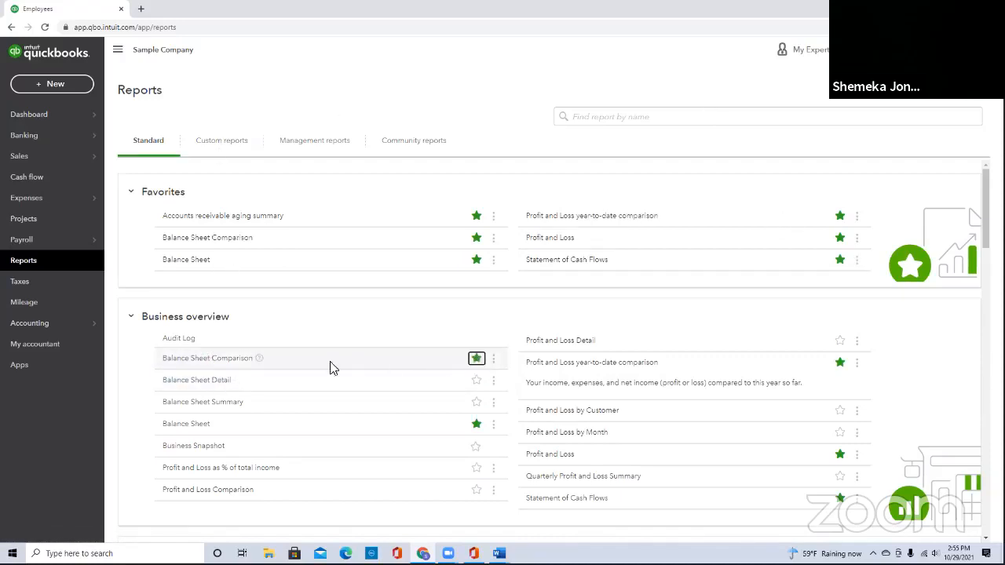
pyautogui.click(259, 359)
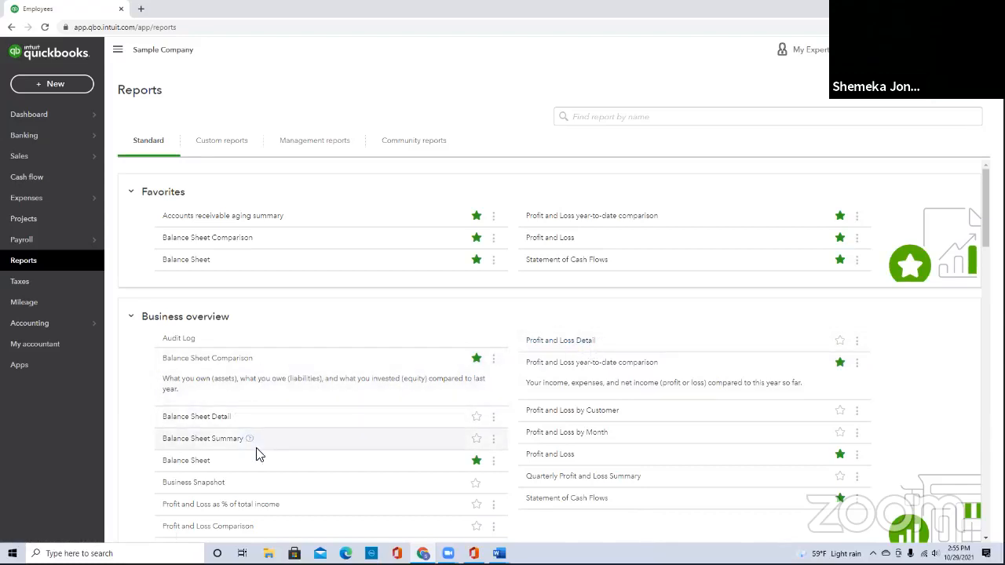
# In the Who owes you reports, show the Collections Report's description and add Open Invoices to the favorites
pyautogui.scroll(-4, 259, 455)
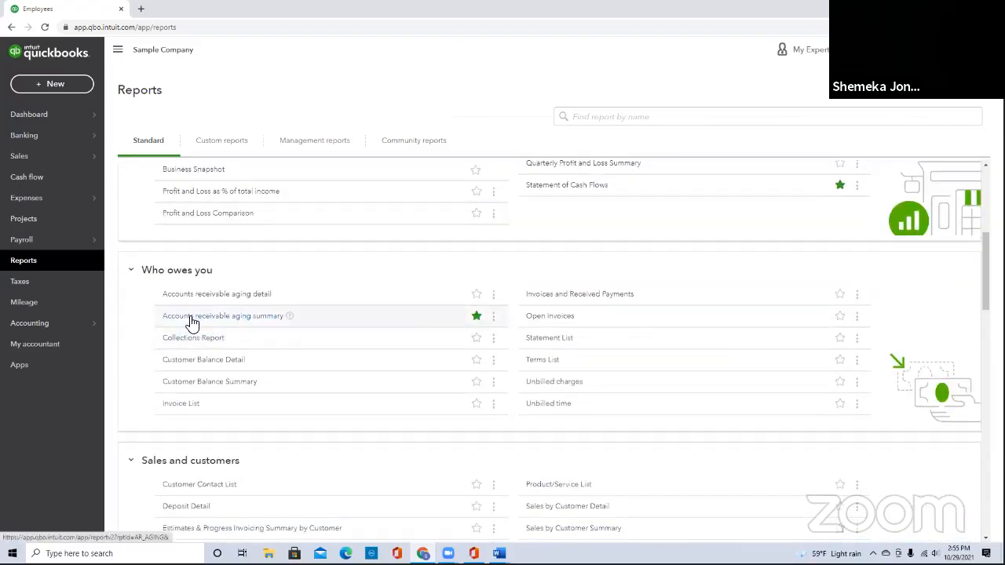
pyautogui.click(477, 339)
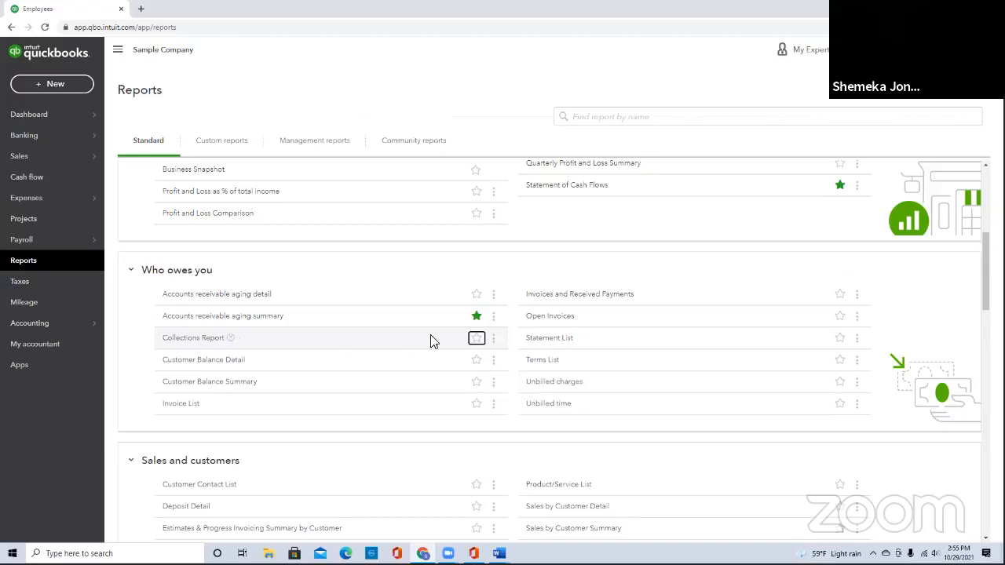
pyautogui.click(477, 339)
pyautogui.moveTo(230, 339)
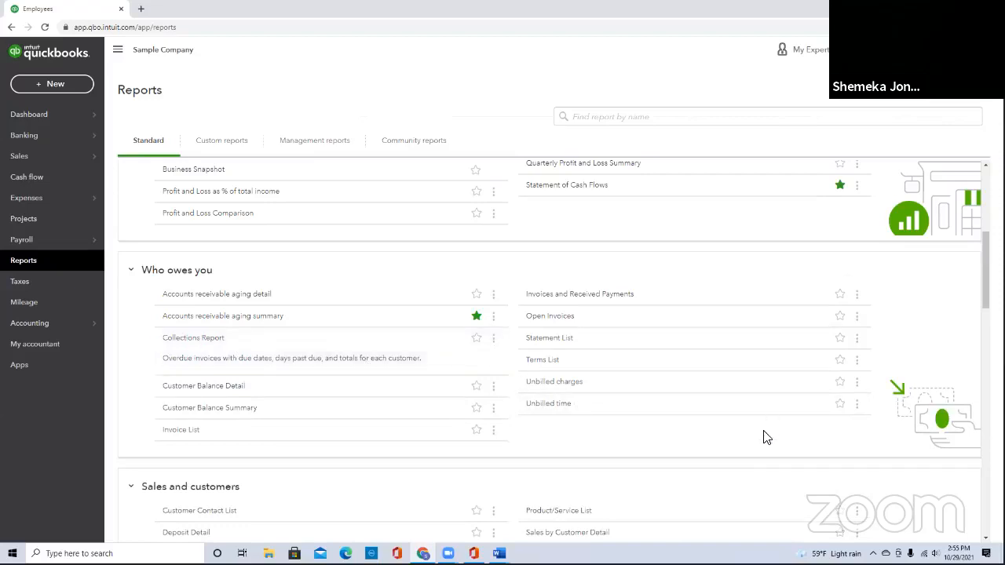
pyautogui.click(840, 318)
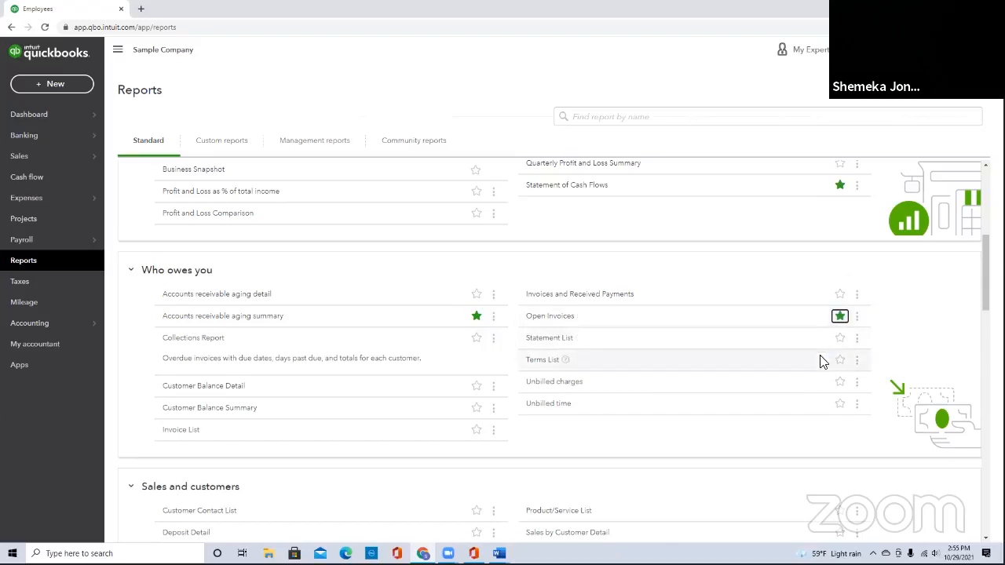
# Try to mark Payment Method List in the Sales and customers reports as a favorite
pyautogui.scroll(-3, 274, 422)
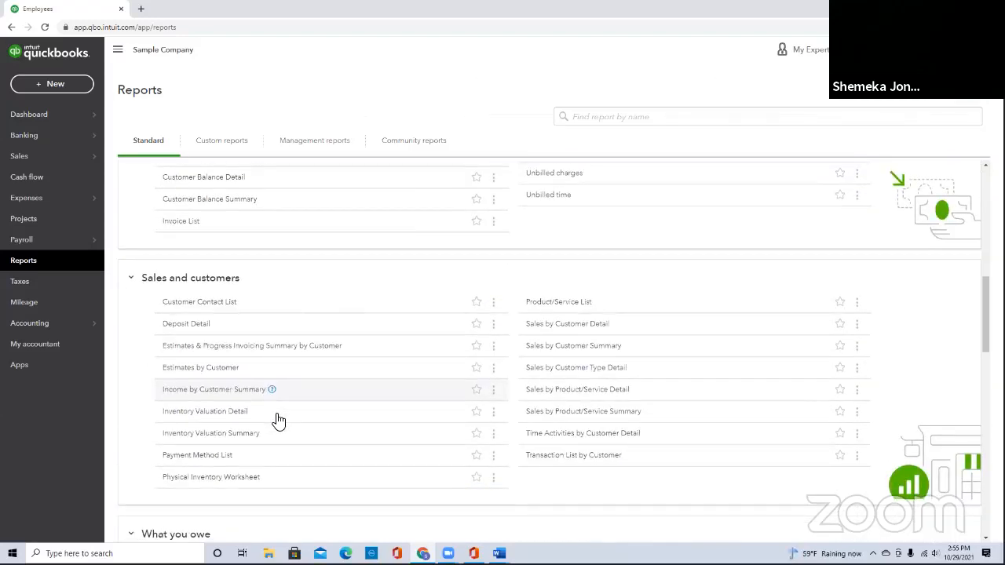
pyautogui.scroll(-1, 279, 421)
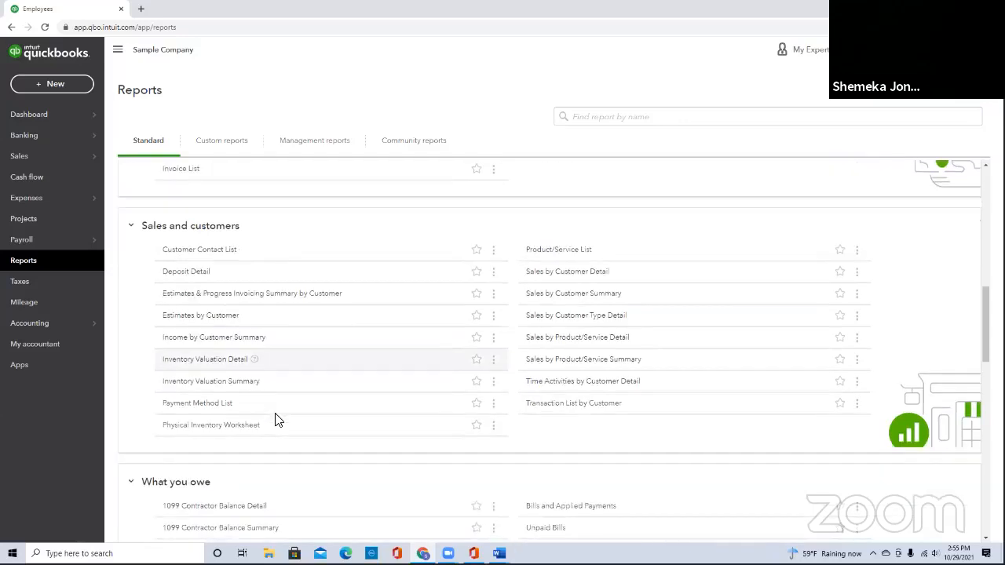
pyautogui.click(476, 404)
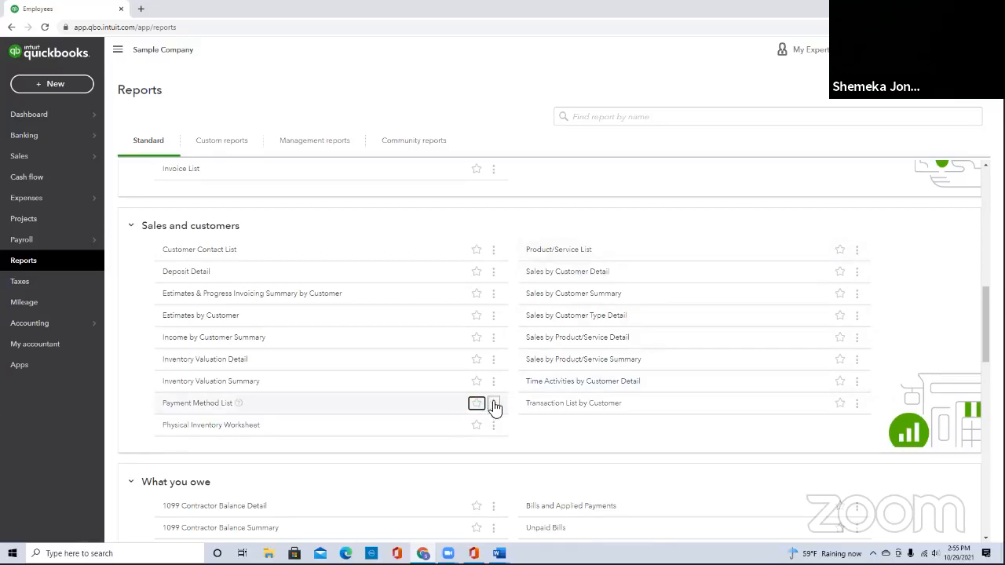
pyautogui.click(477, 405)
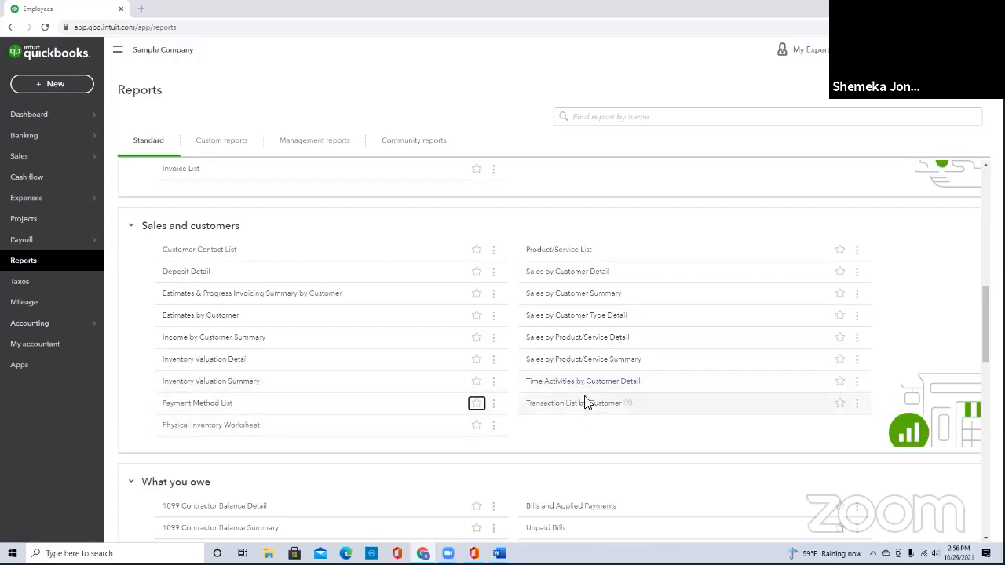
# Examine the standard report groups from What you owe through Payroll, including the Profit and Loss Comparison description, and return to the favorites
pyautogui.scroll(-3, 585, 403)
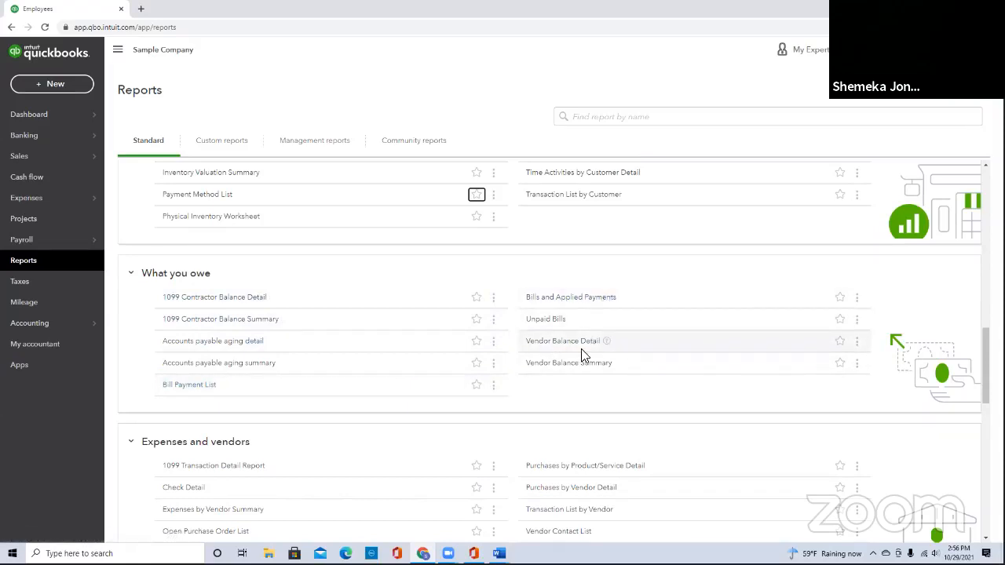
pyautogui.scroll(-3, 330, 348)
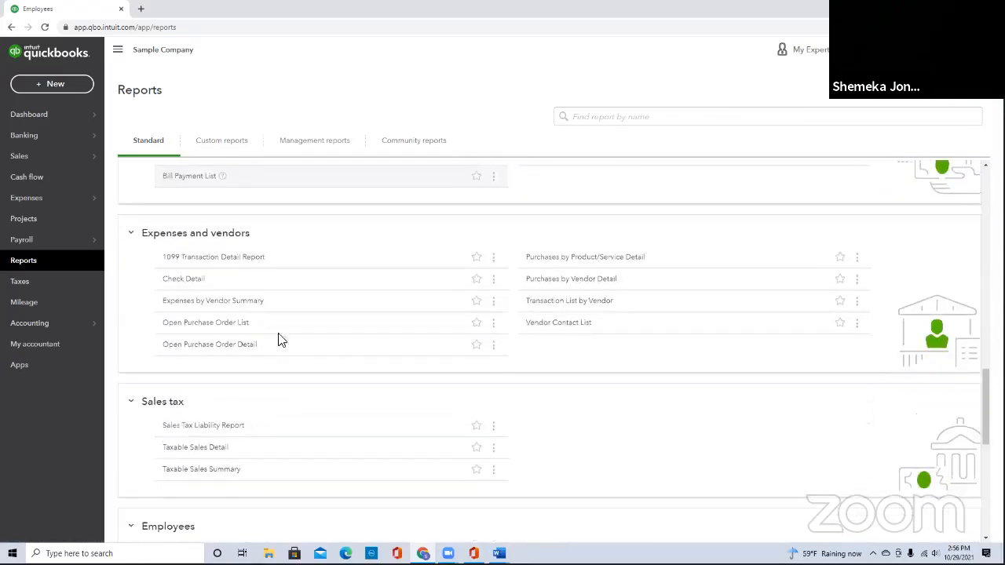
pyautogui.scroll(-3, 359, 442)
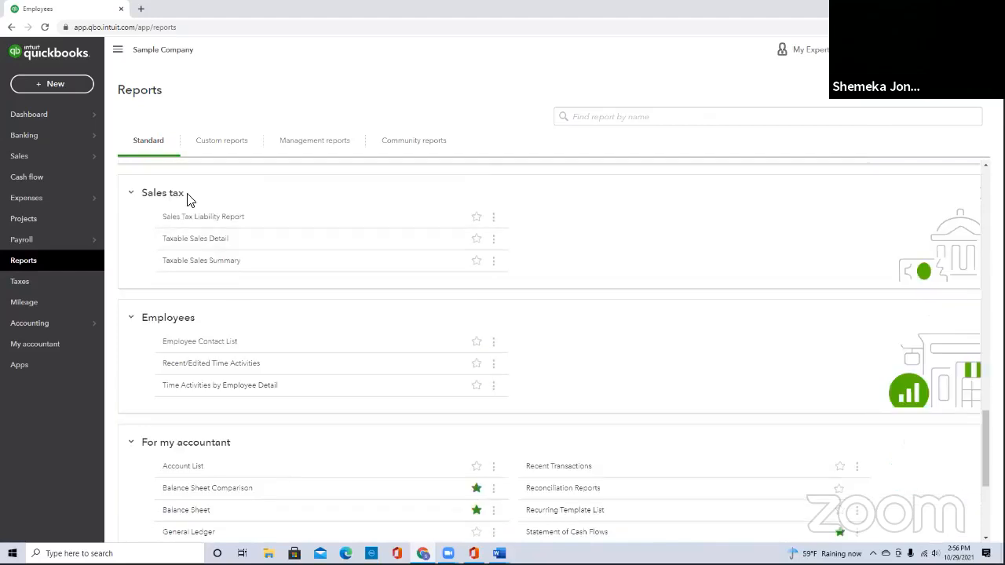
pyautogui.scroll(-1, 318, 405)
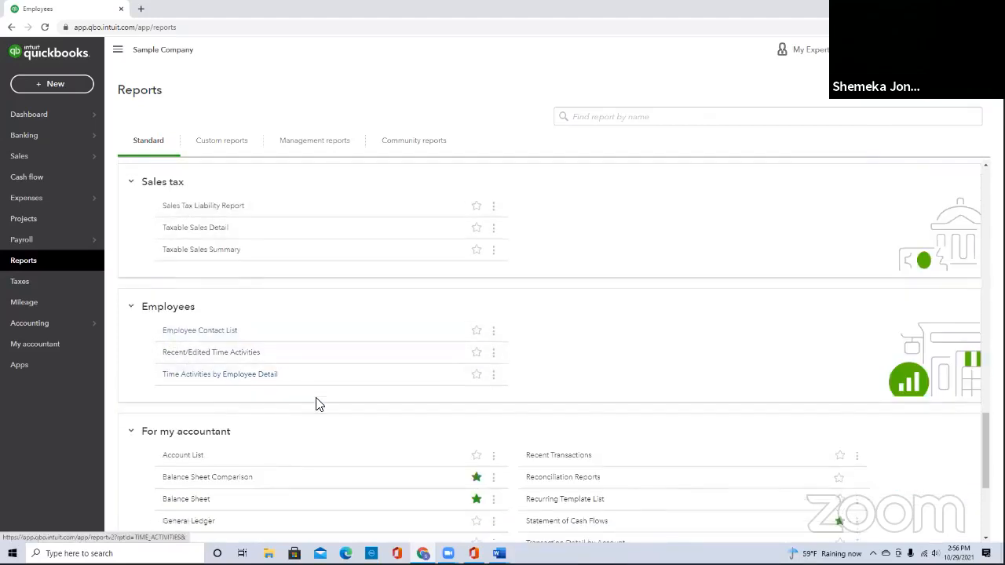
pyautogui.scroll(-2, 317, 404)
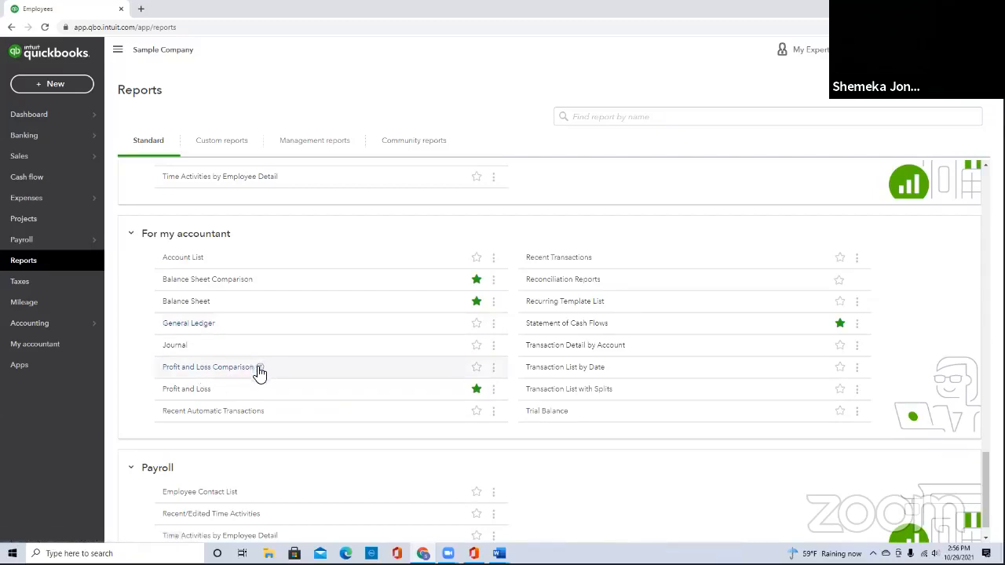
pyautogui.moveTo(260, 371)
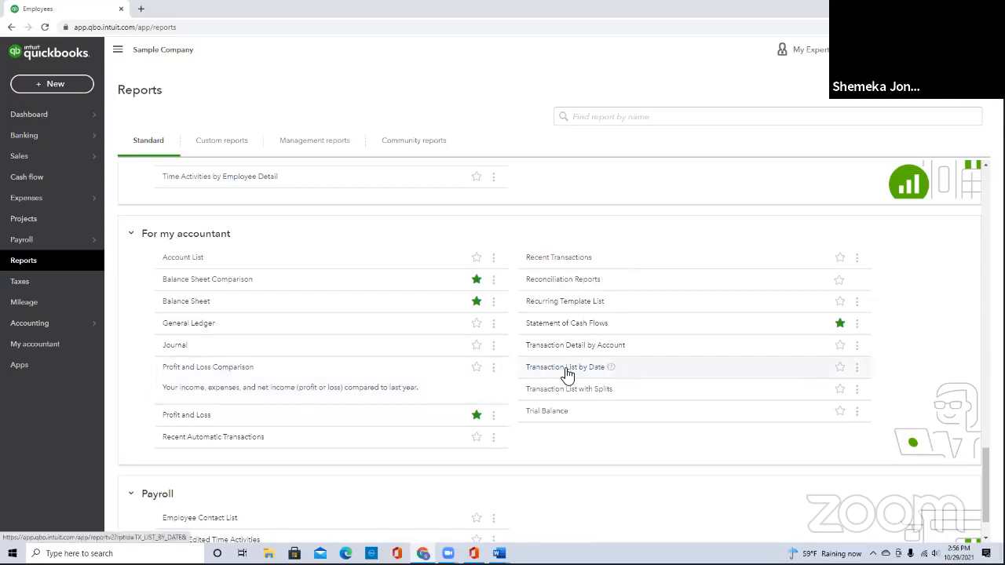
pyautogui.scroll(-1, 566, 377)
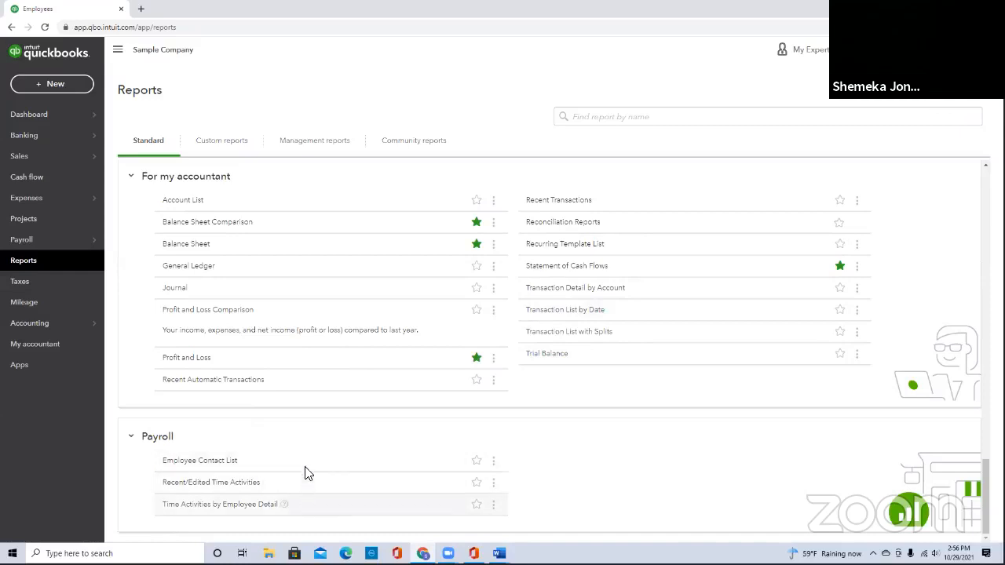
pyautogui.scroll(-5, 512, 464)
pyautogui.scroll(10, 512, 464)
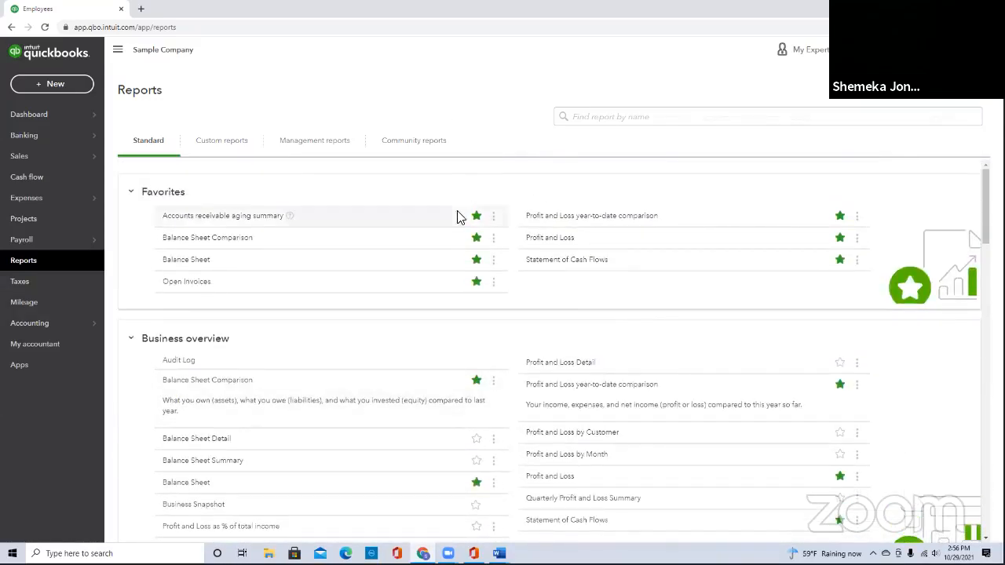
# Add Payment Method List from the Sales and customers reports to the favorites and check the Favorites group
pyautogui.scroll(-10, 609, 361)
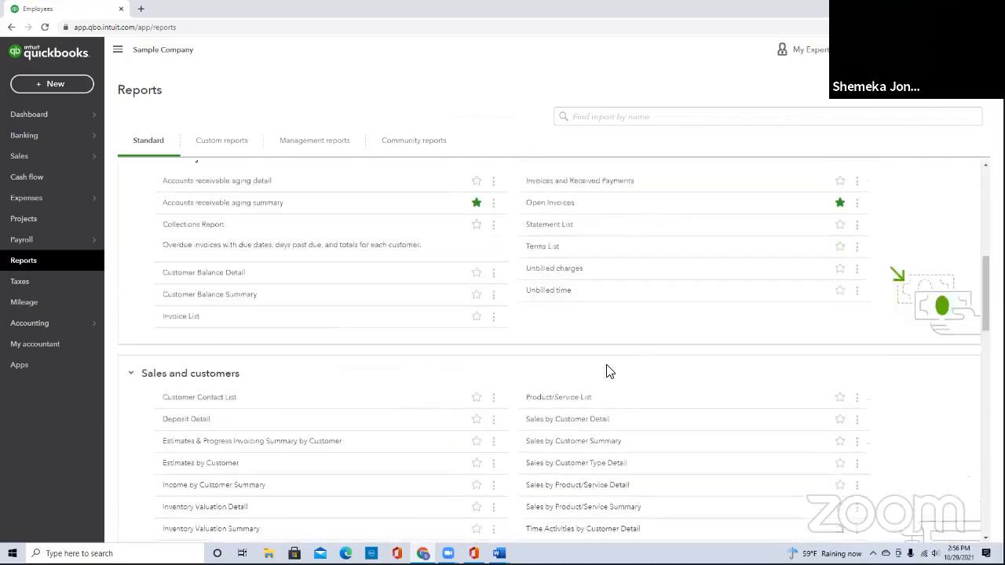
pyautogui.scroll(-3, 487, 382)
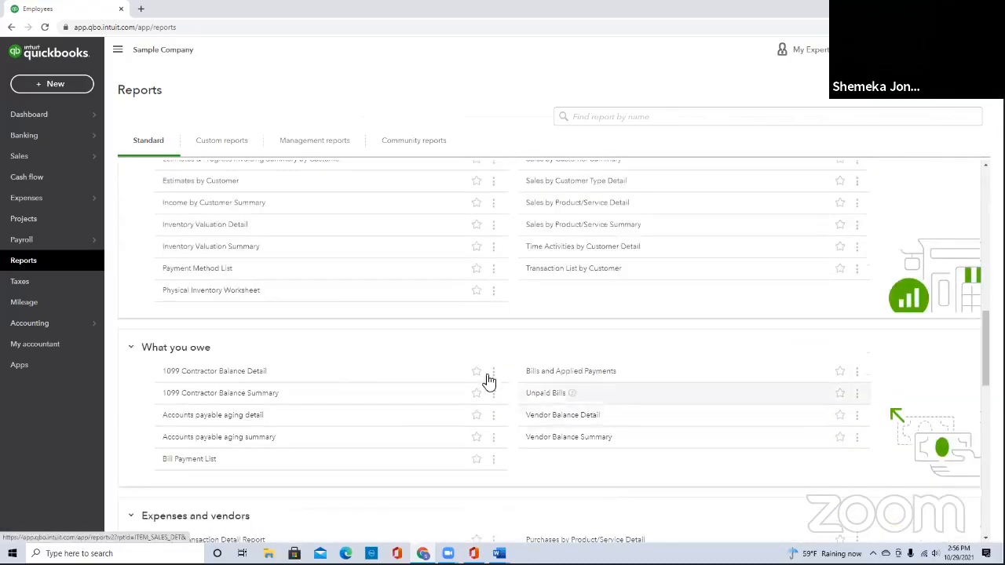
pyautogui.click(477, 268)
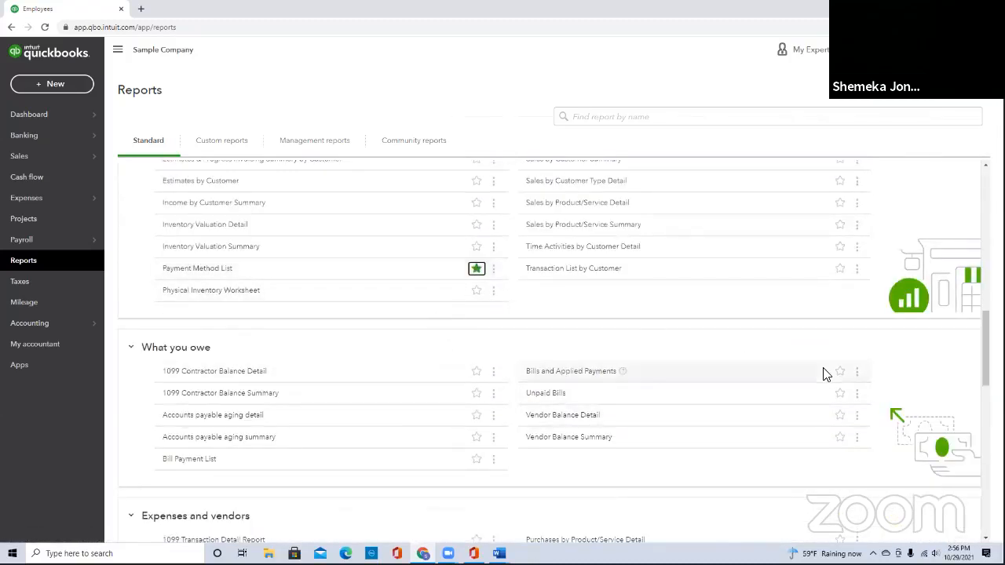
pyautogui.scroll(10, 824, 374)
pyautogui.scroll(2, 821, 374)
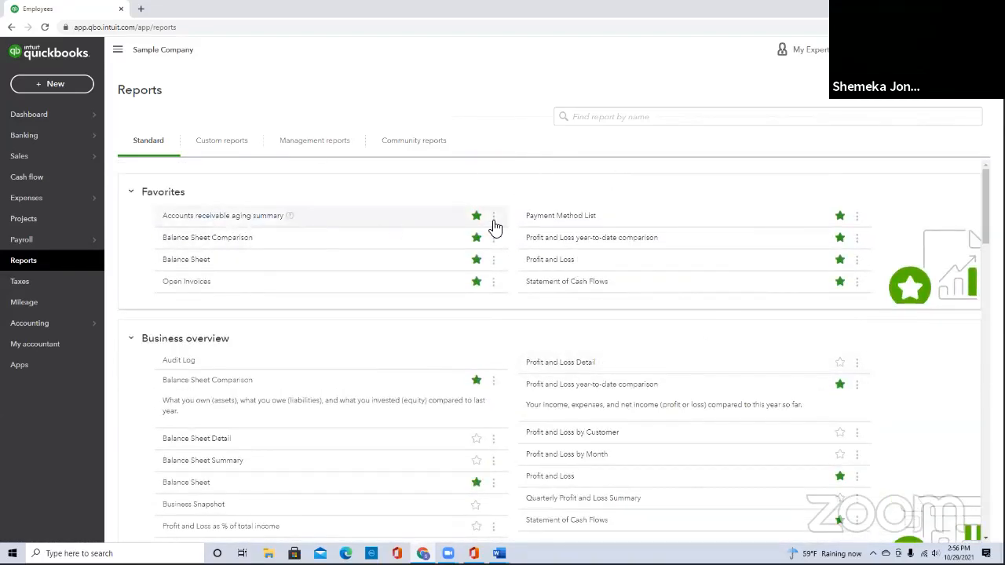
# View the custom reports list and the management reports list
pyautogui.click(221, 146)
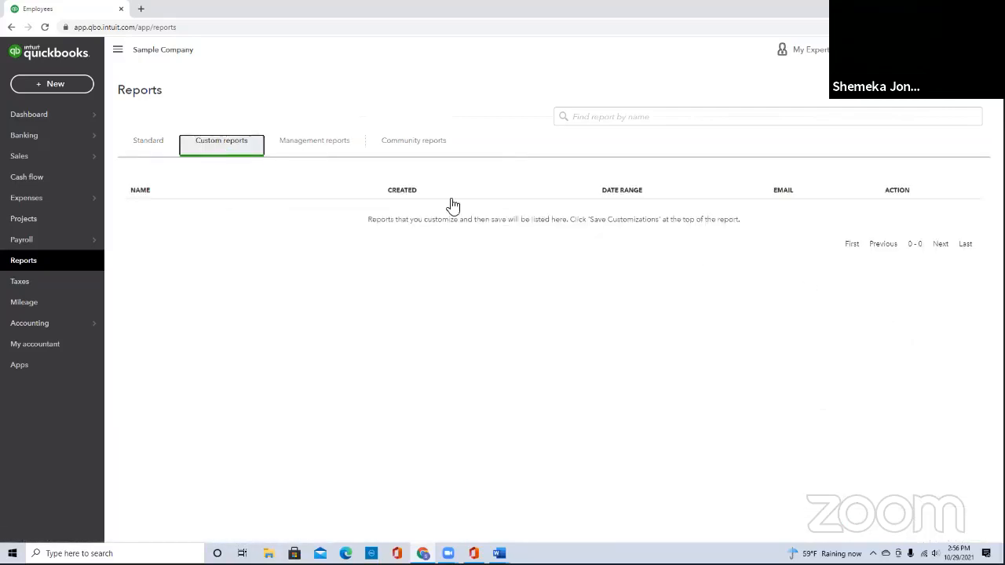
pyautogui.moveTo(95, 124)
pyautogui.click(328, 152)
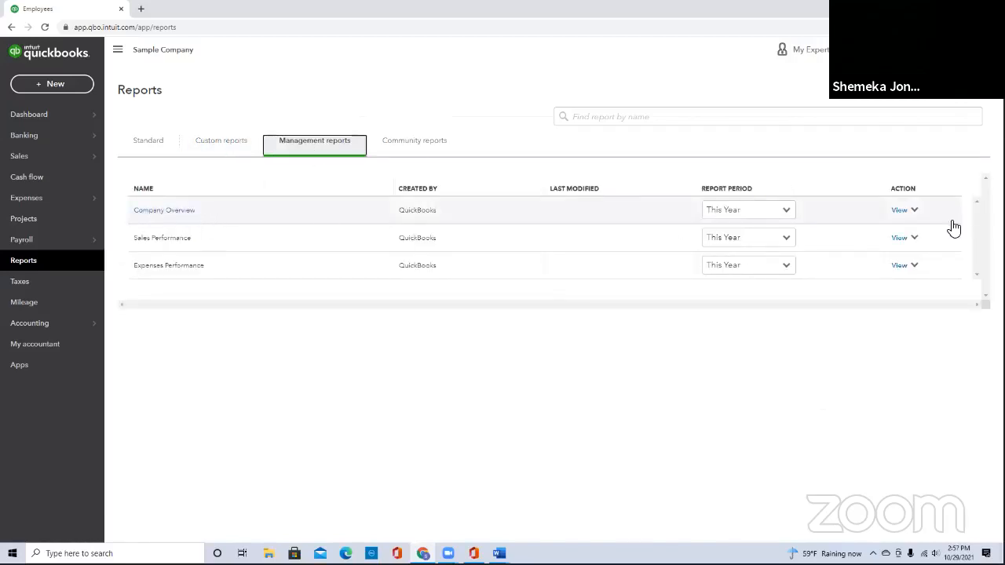
# Preview the Company Overview management report, review its table of contents, Profit and Loss and Balance Sheet pages, and close the preview
pyautogui.click(896, 212)
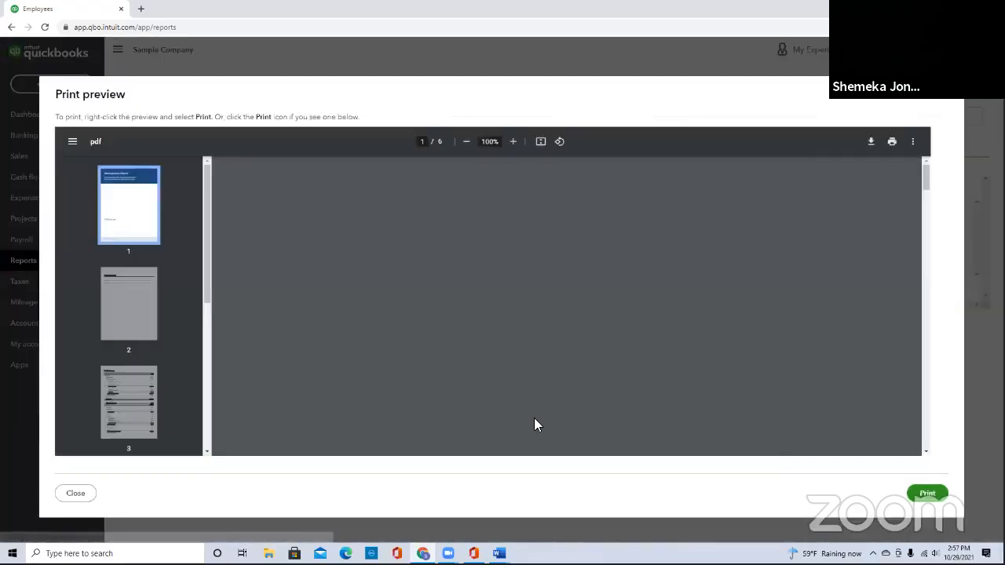
pyautogui.click(157, 314)
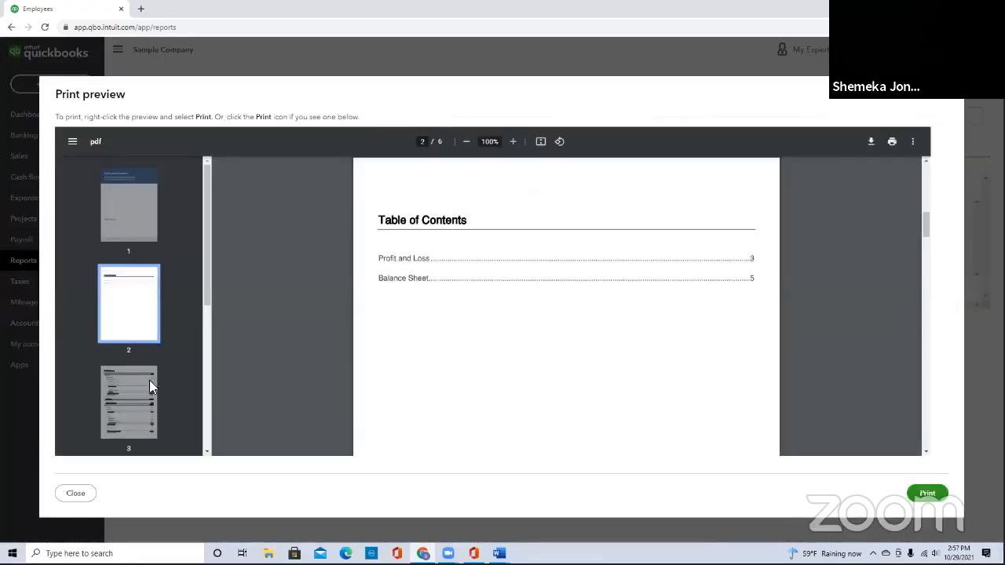
pyautogui.click(128, 418)
pyautogui.scroll(-2, 128, 393)
pyautogui.scroll(-1, 217, 344)
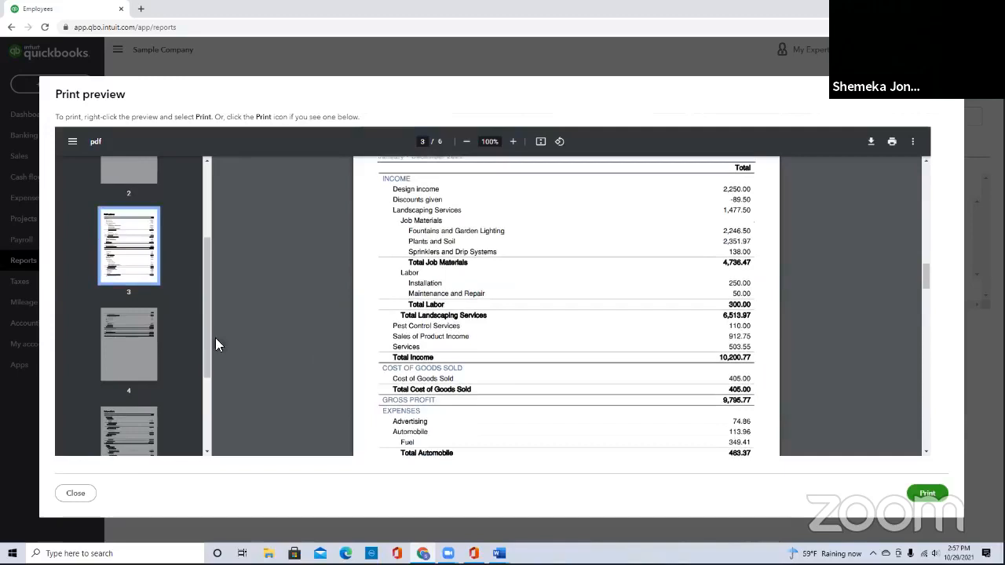
pyautogui.click(127, 389)
pyautogui.click(124, 405)
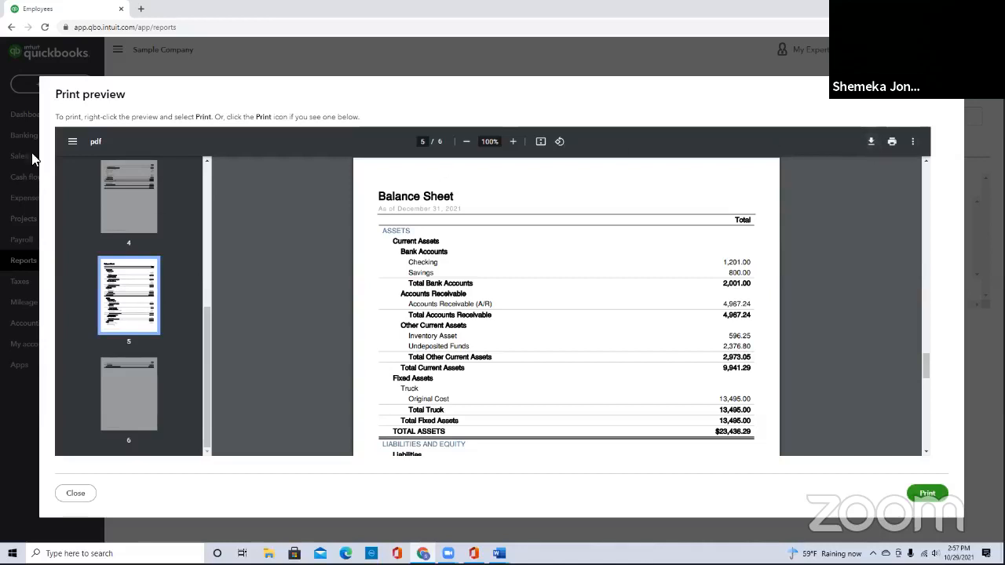
pyautogui.click(85, 493)
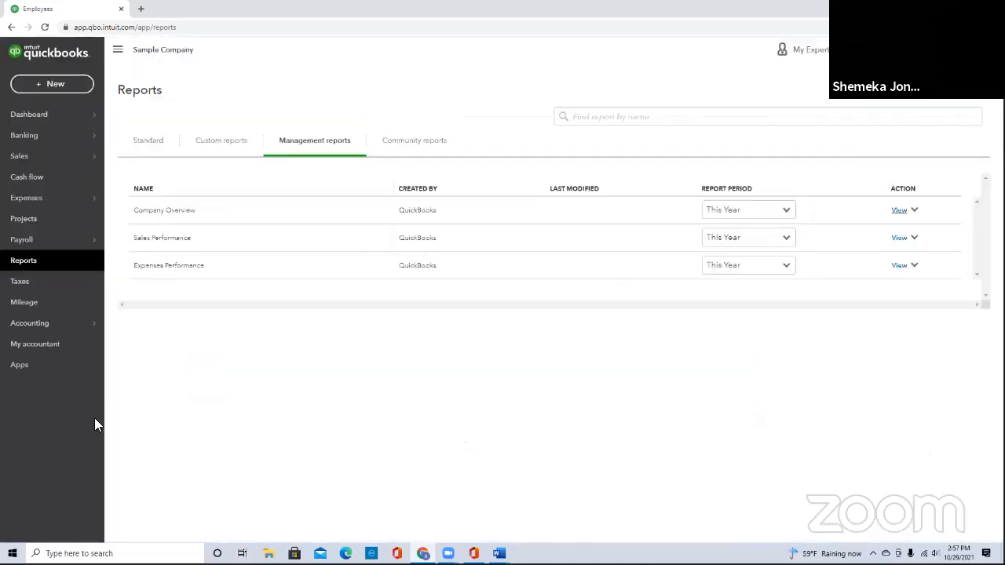
# Try This Week as the Sales Performance management report's period, and set it to This Month
pyautogui.click(785, 245)
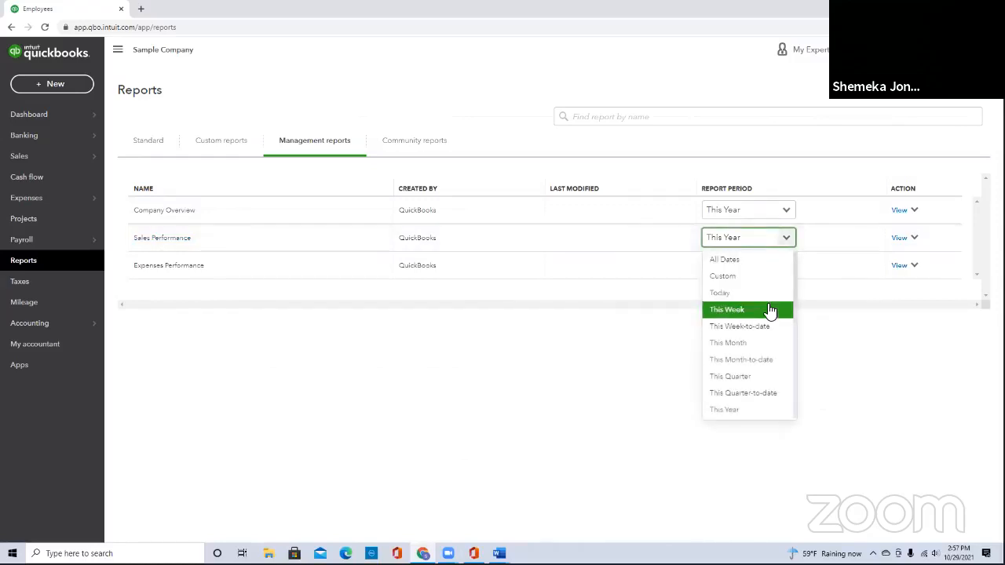
pyautogui.click(769, 311)
pyautogui.click(777, 239)
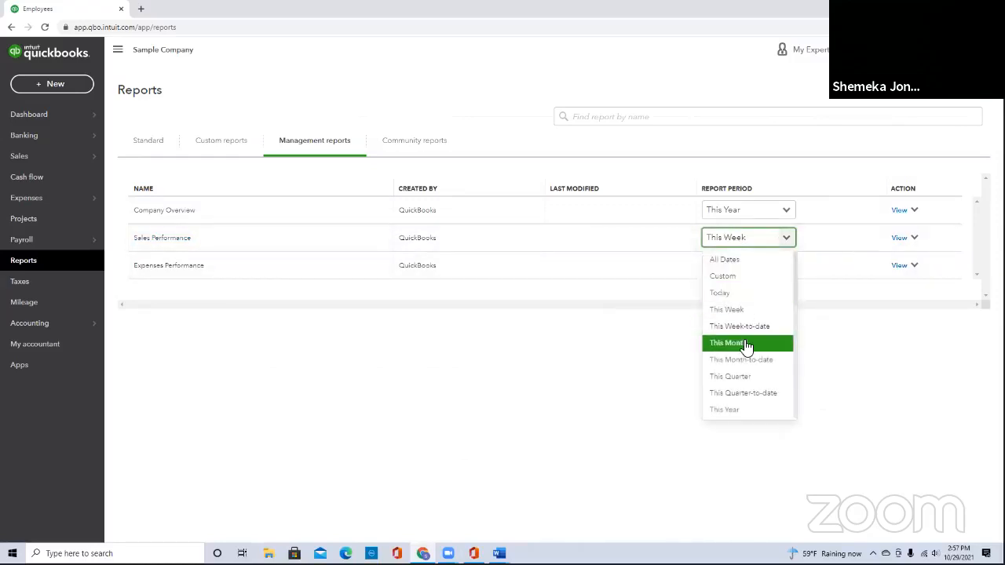
pyautogui.click(746, 345)
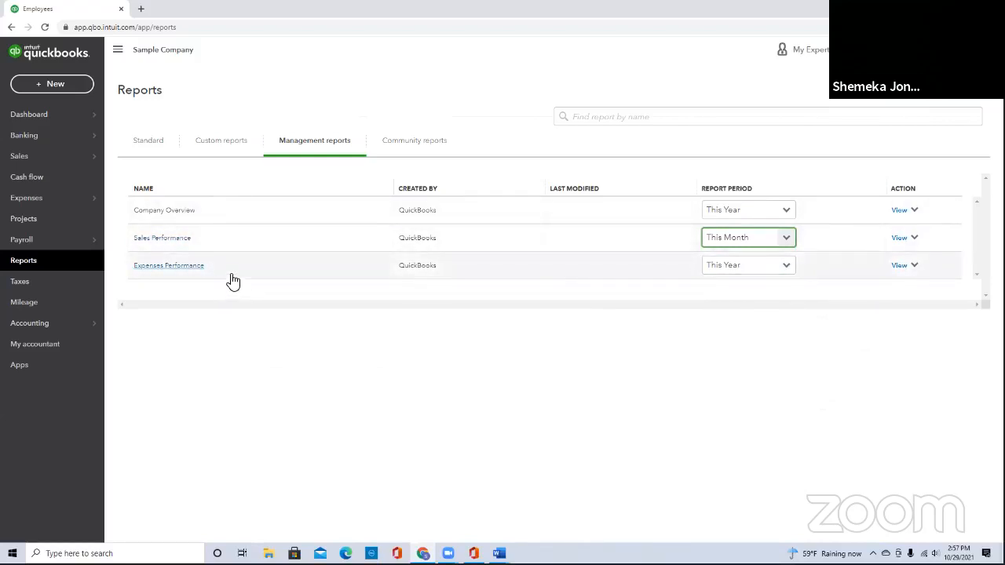
# Browse the community reports, run the 105-005 Unbilled Receivables report, and return to the list to look through more shared reports
pyautogui.click(447, 144)
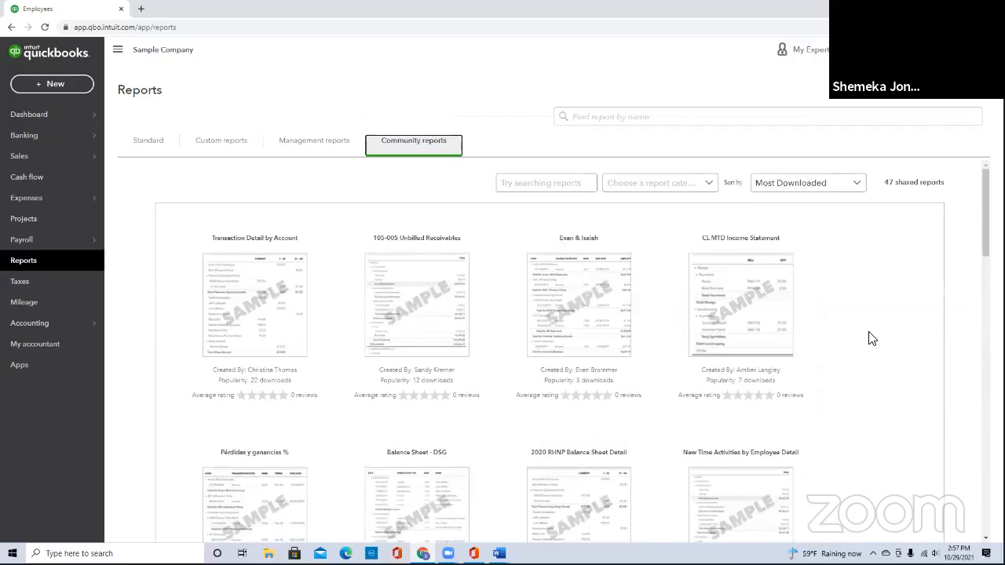
pyautogui.scroll(-2, 870, 339)
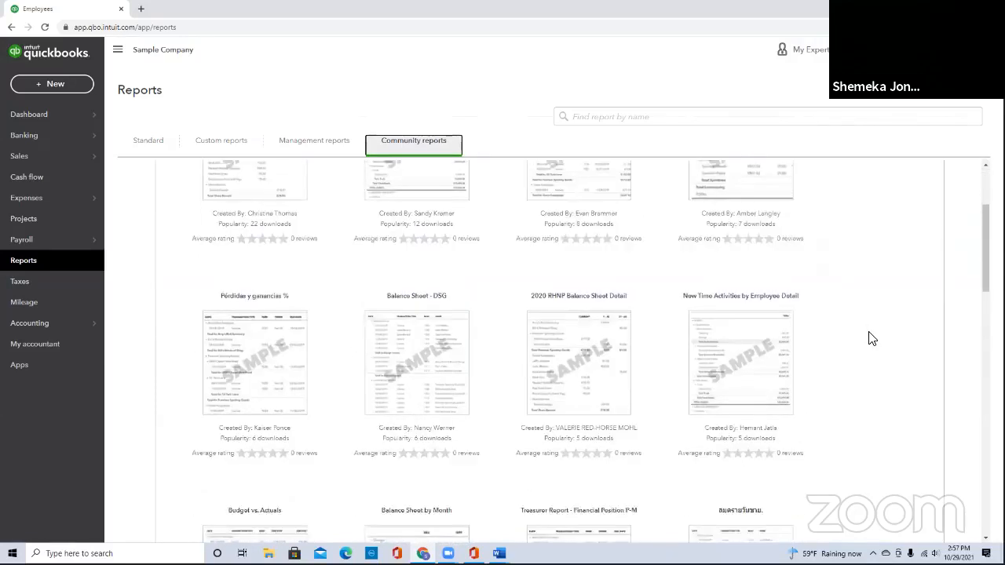
pyautogui.scroll(1, 428, 274)
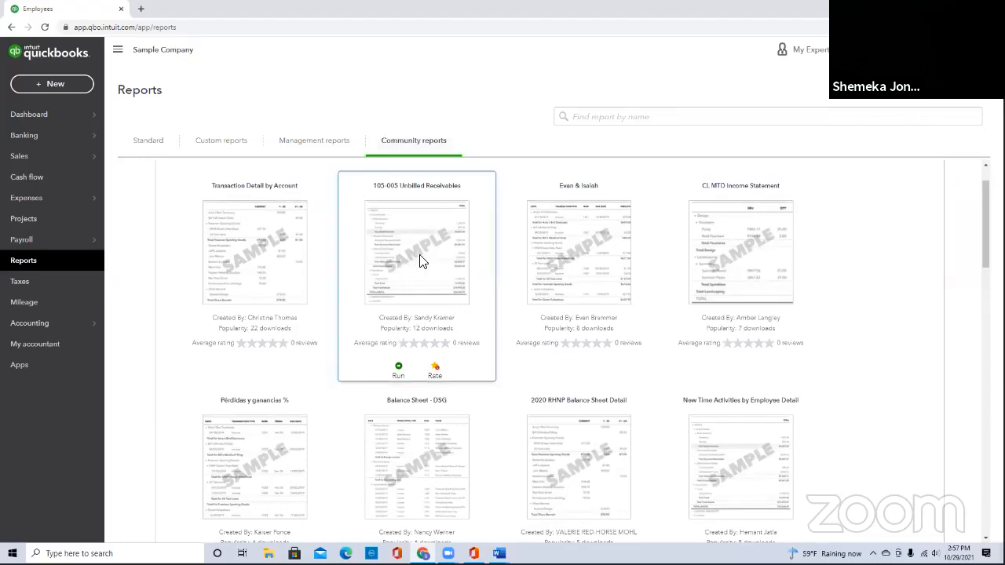
pyautogui.click(423, 262)
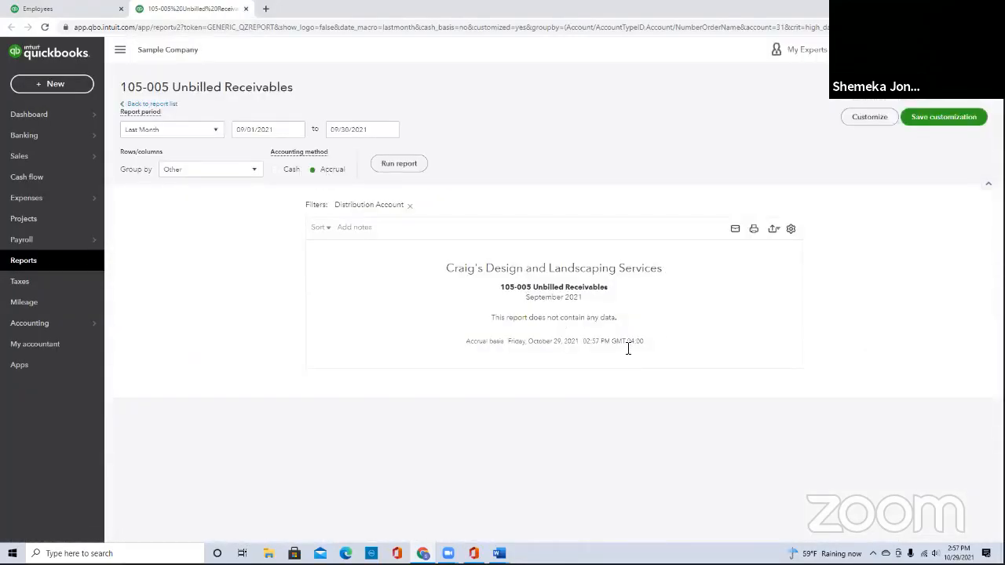
pyautogui.click(165, 106)
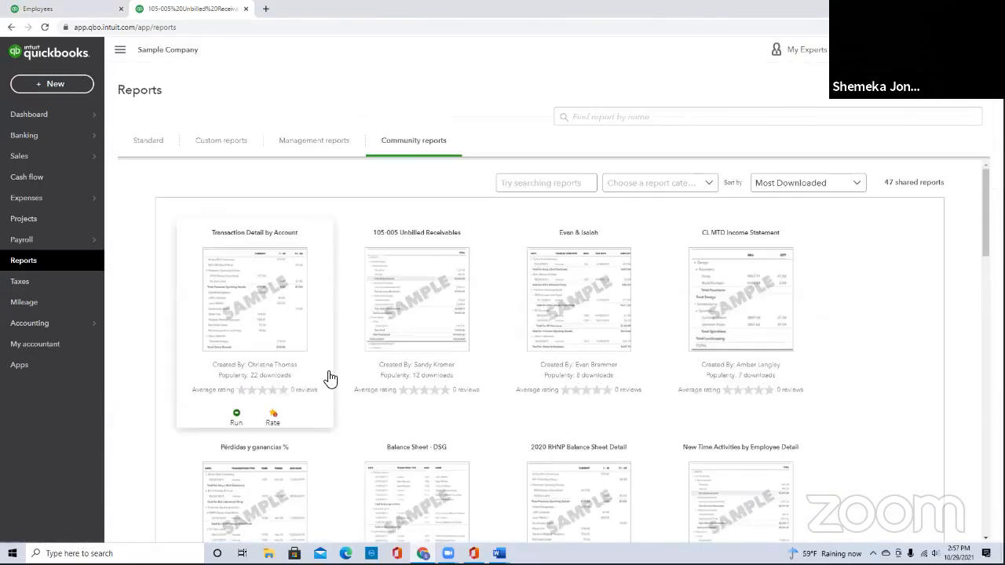
pyautogui.scroll(-8, 153, 409)
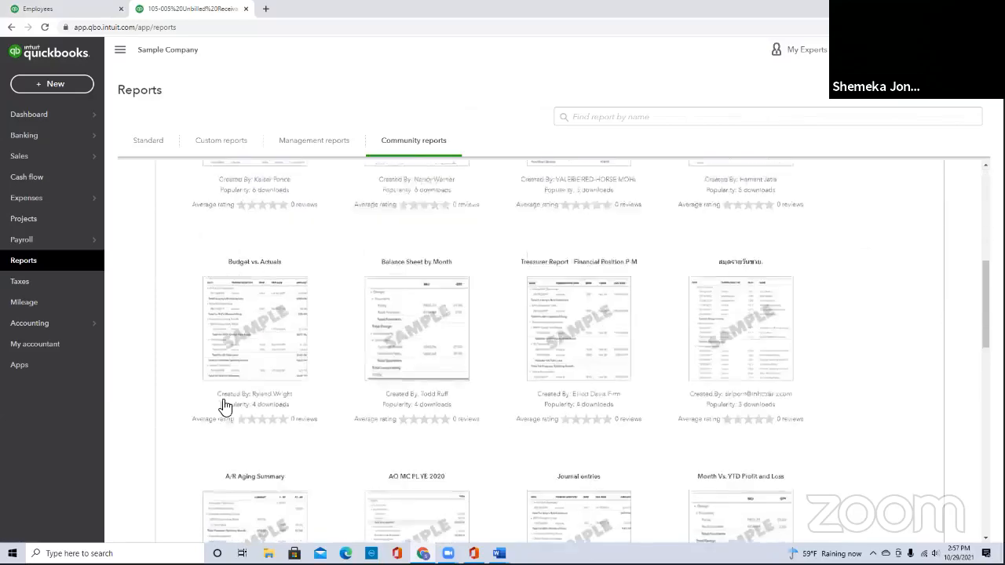
# View the sales tax setup page and the Chart of accounts and Reconcile pages in Accounting
pyautogui.click(50, 292)
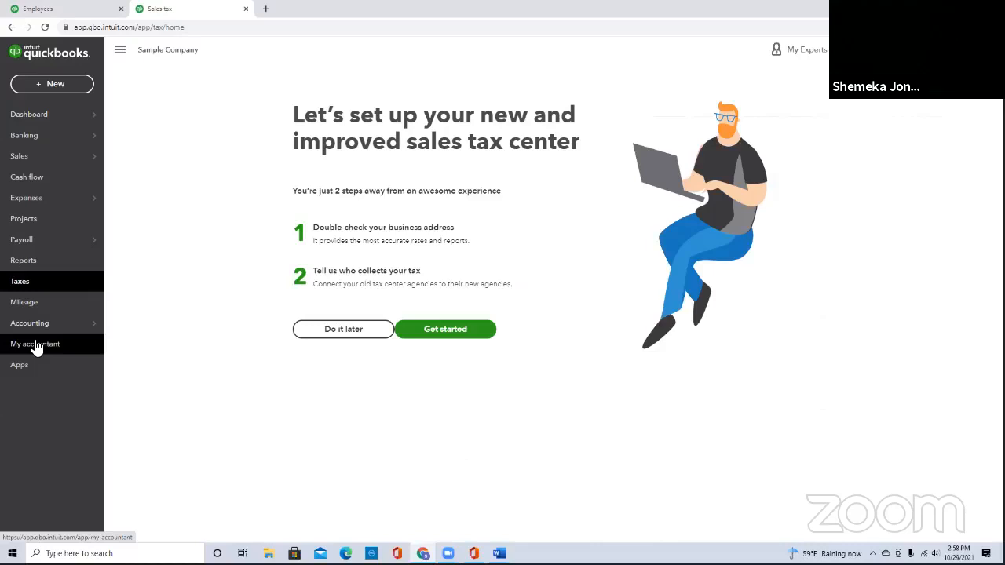
pyautogui.moveTo(33, 329)
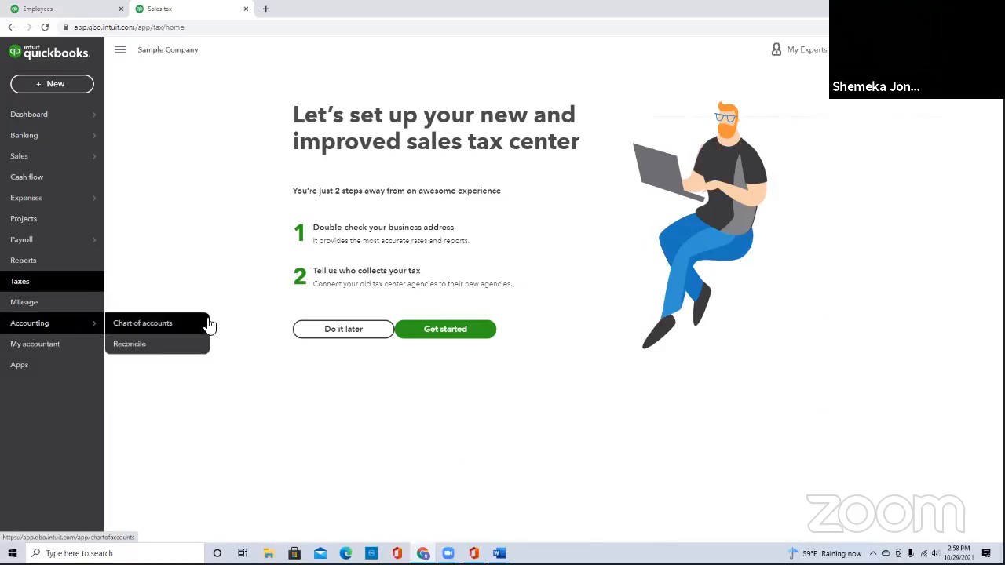
pyautogui.click(183, 328)
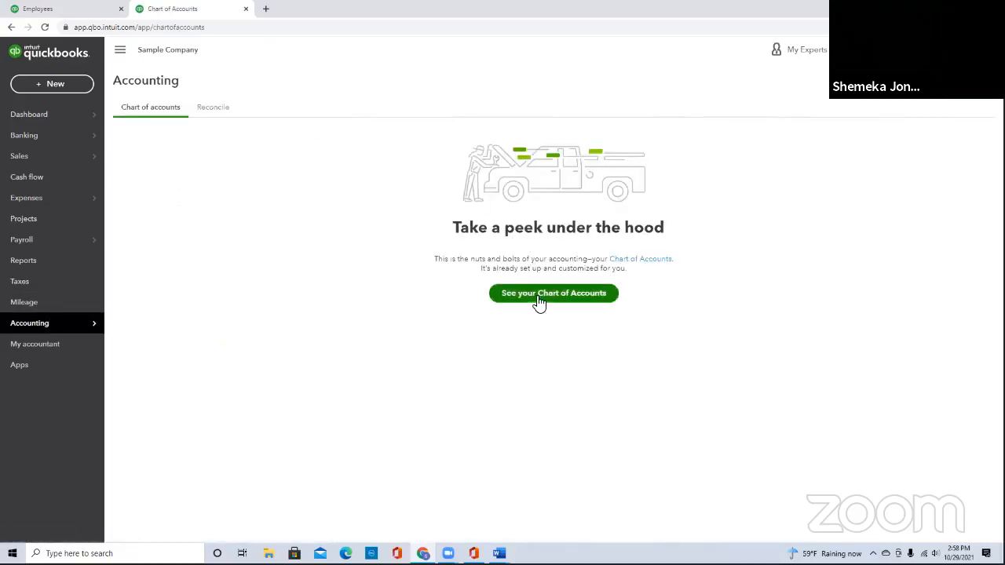
pyautogui.click(234, 107)
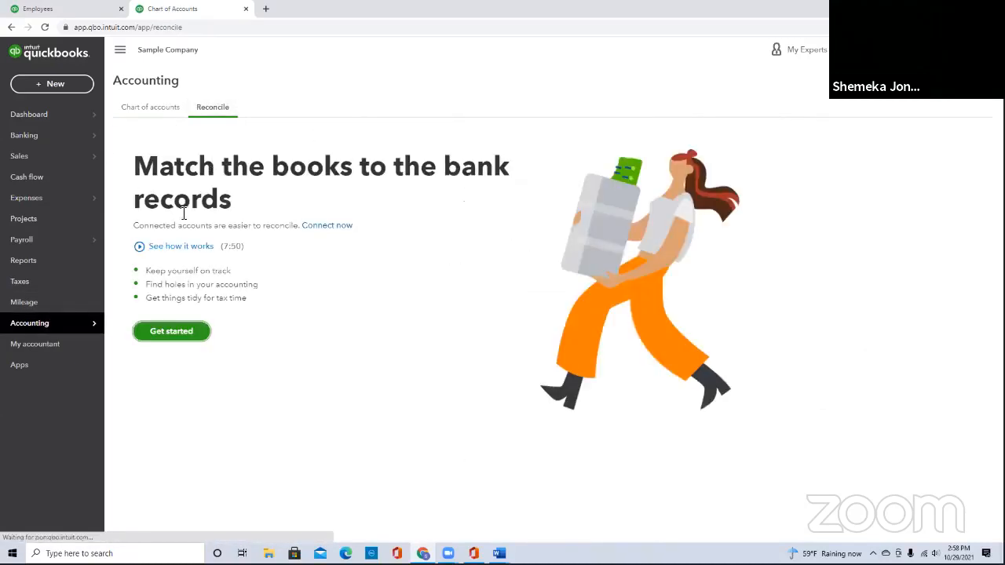
pyautogui.click(144, 108)
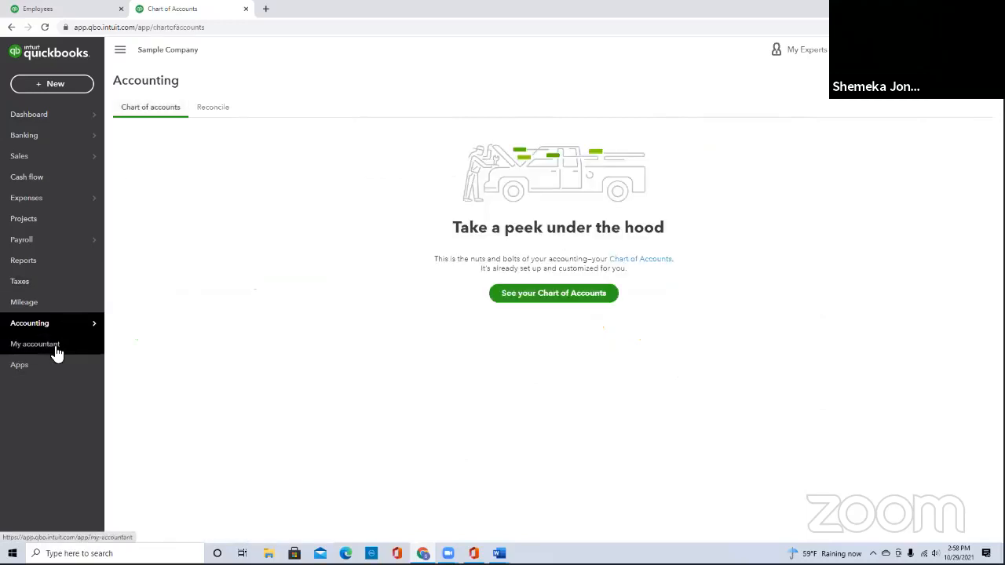
# View the accountant invitation page and examine the app store's groups from Premium Apps through Free apps
pyautogui.click(56, 345)
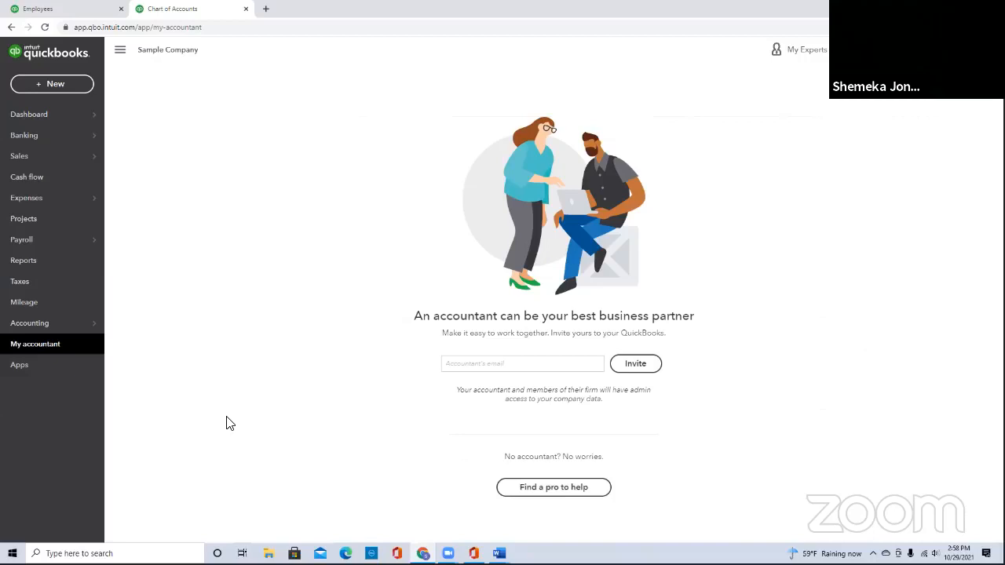
pyautogui.click(58, 366)
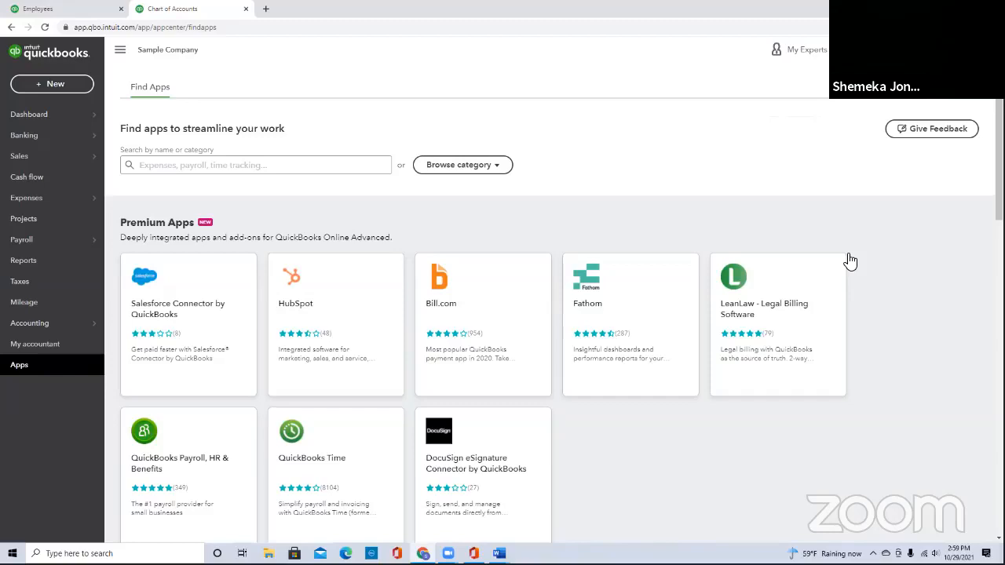
pyautogui.scroll(-4, 898, 288)
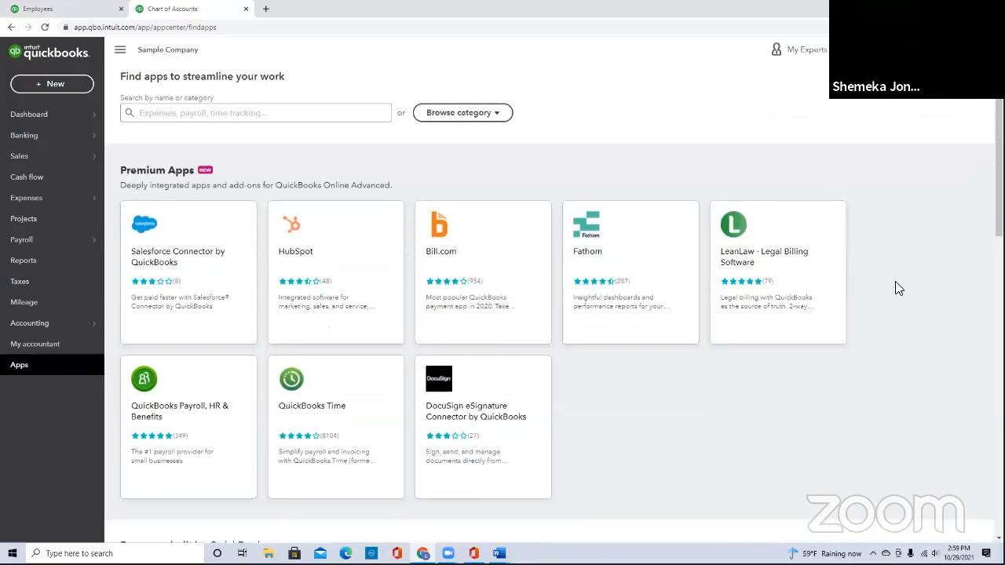
pyautogui.scroll(4, 899, 289)
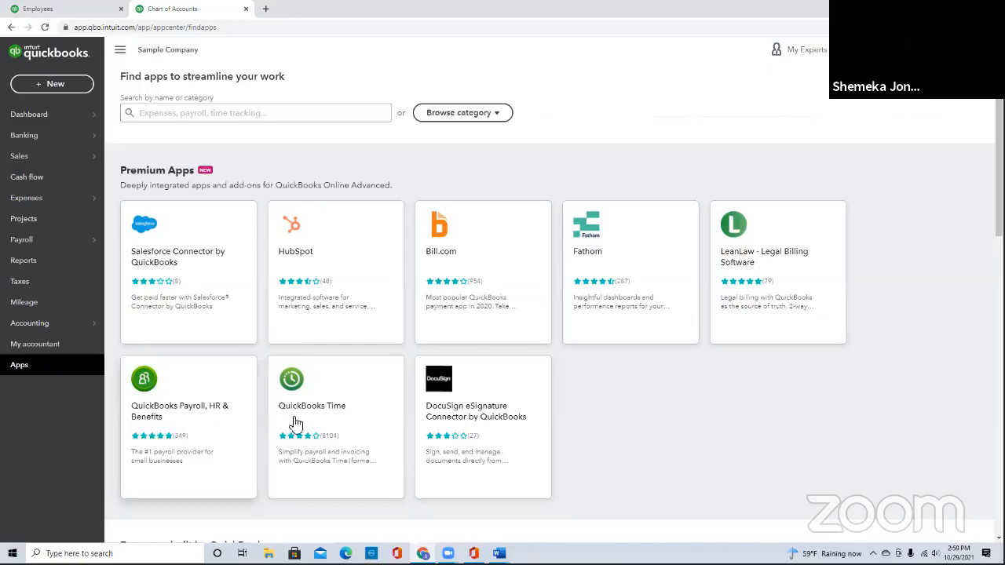
pyautogui.scroll(-1, 730, 410)
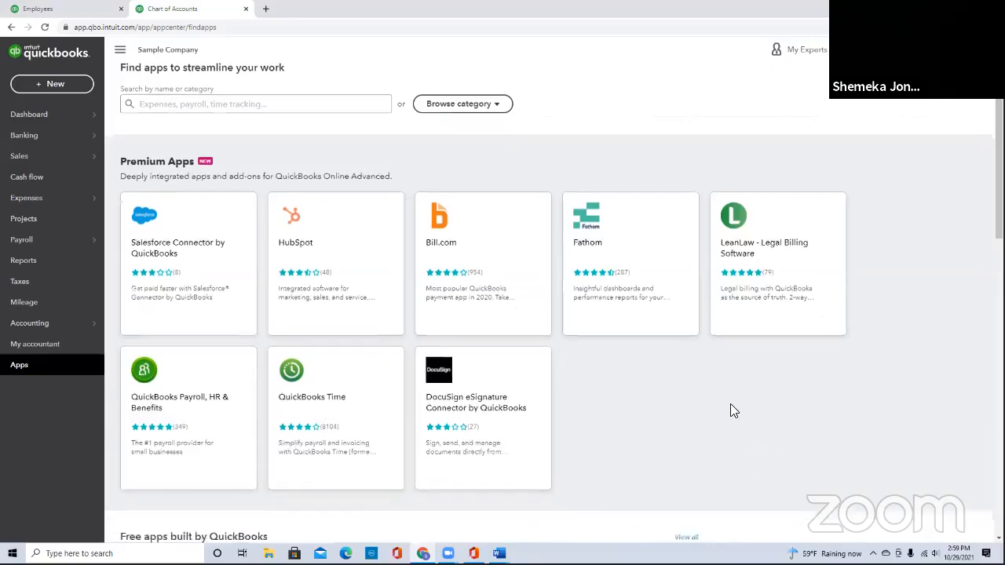
pyautogui.scroll(-5, 731, 410)
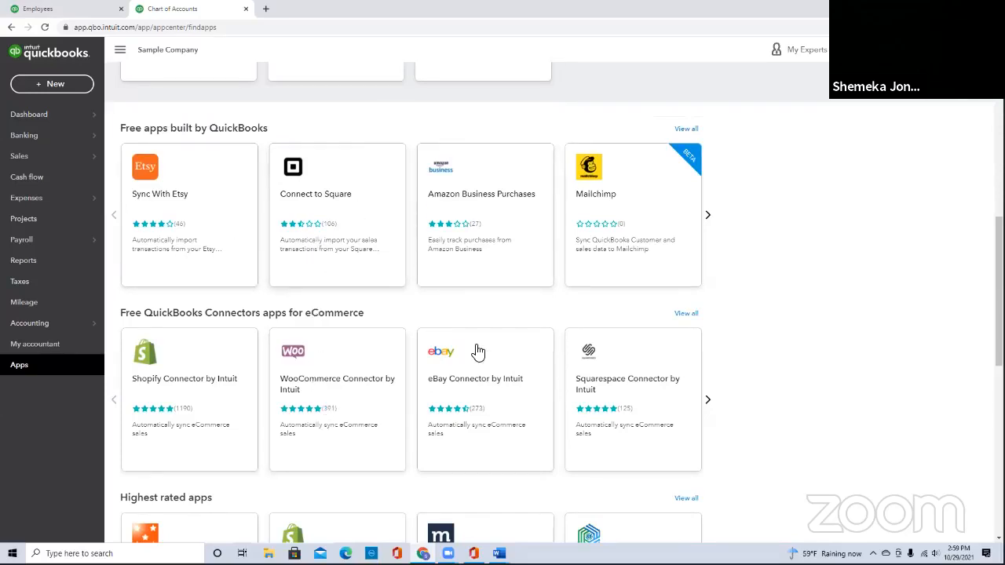
pyautogui.scroll(-1, 738, 402)
pyautogui.scroll(-5, 738, 402)
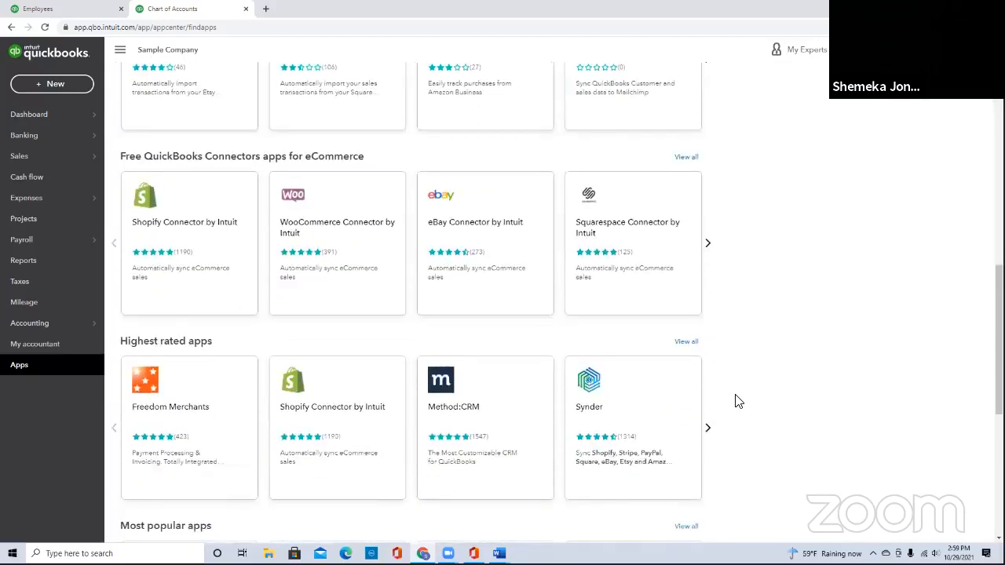
pyautogui.scroll(-2, 371, 286)
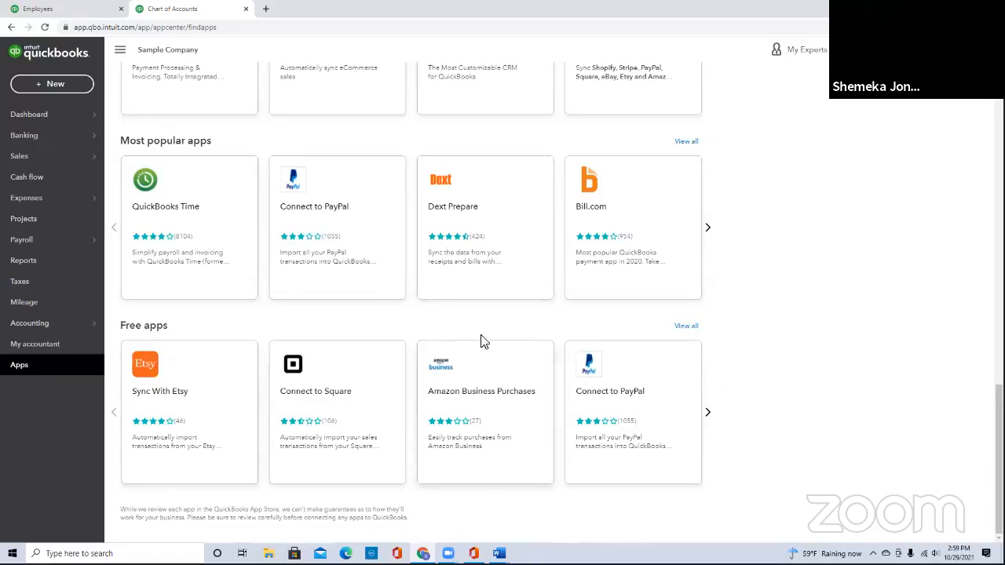
# Browse the Free apps group through to its last apps and return to its beginning
pyautogui.click(707, 414)
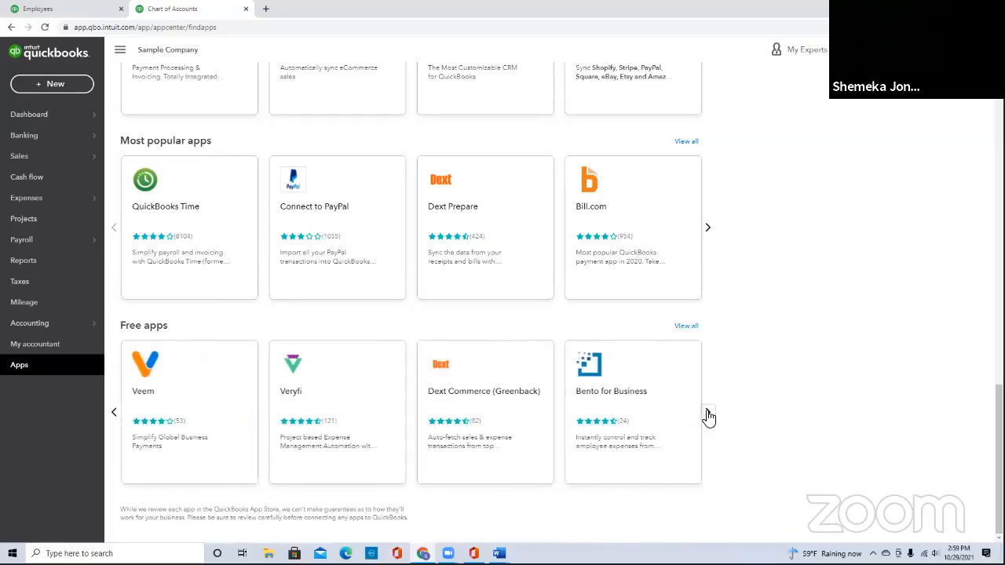
pyautogui.click(707, 416)
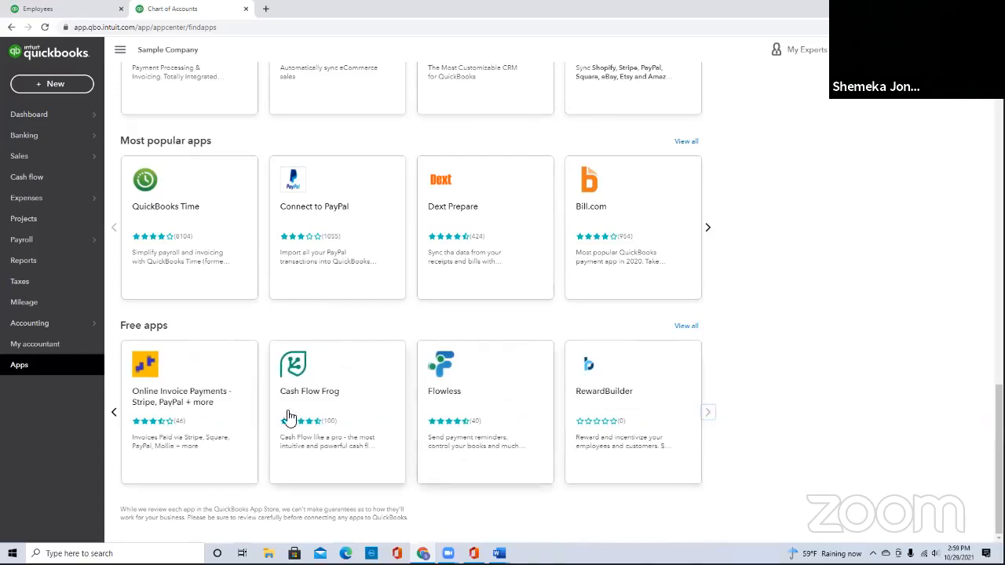
pyautogui.click(113, 417)
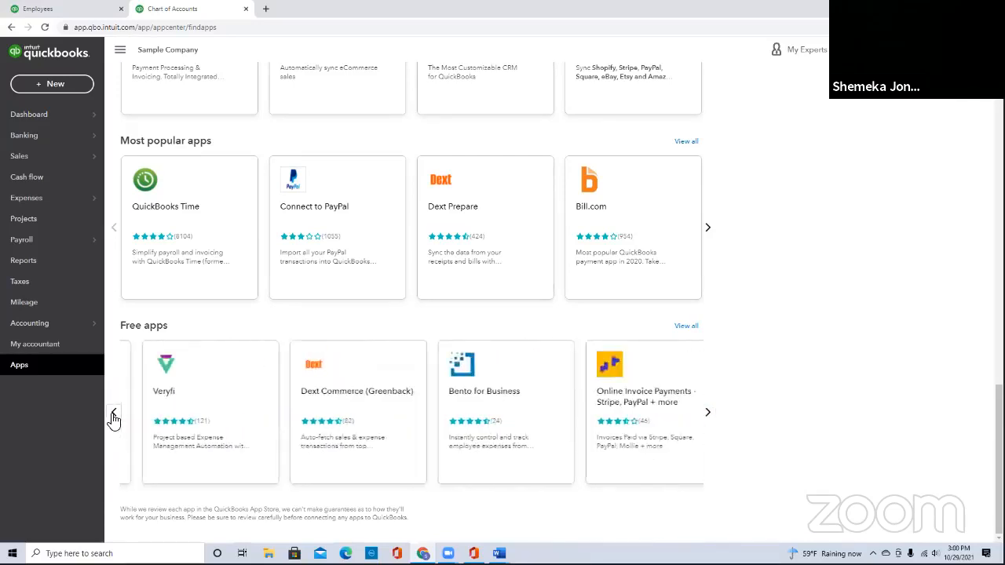
pyautogui.click(114, 417)
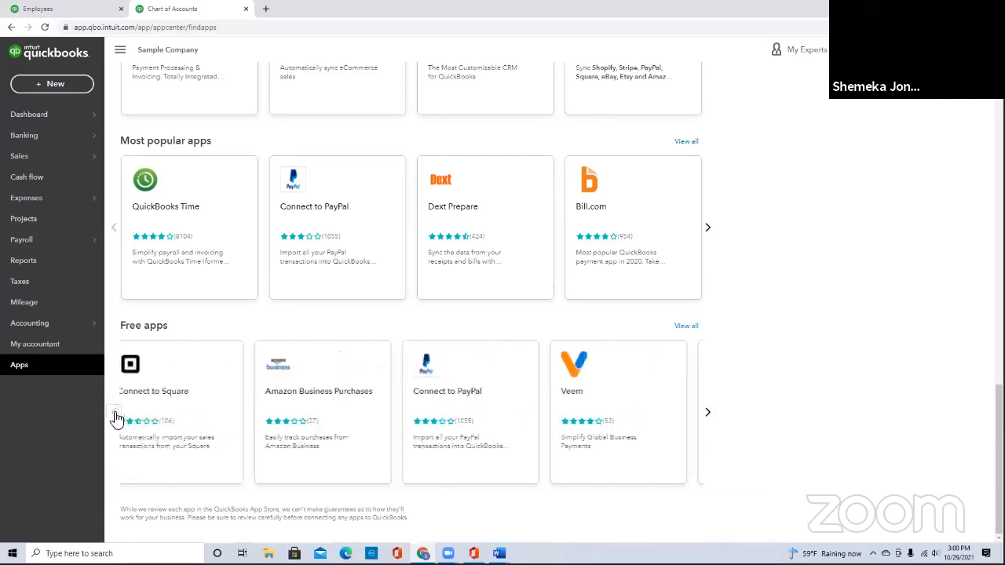
# Open the Connect to PayPal app's details and examine its overview, pricing and customer reviews
pyautogui.click(371, 240)
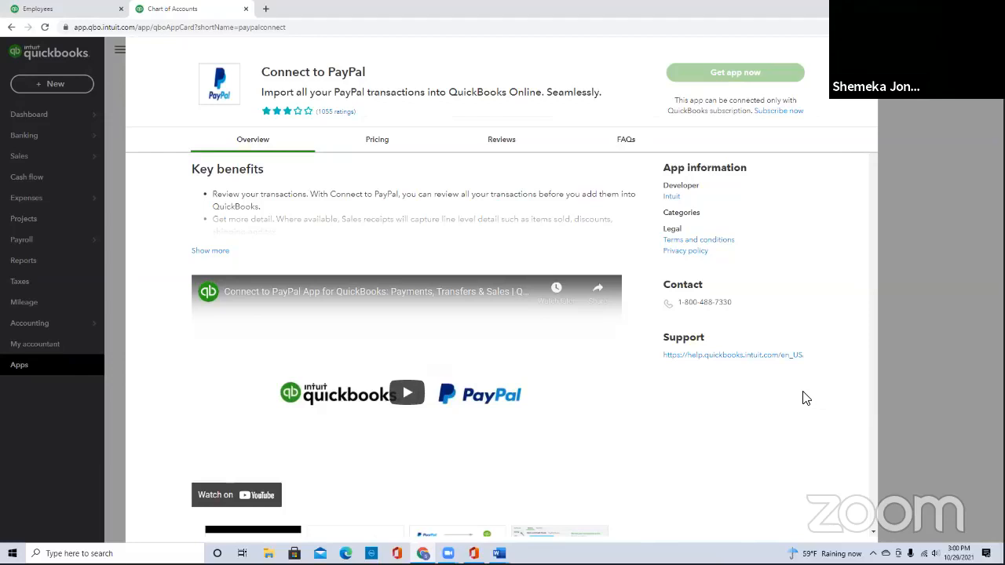
pyautogui.scroll(-6, 652, 413)
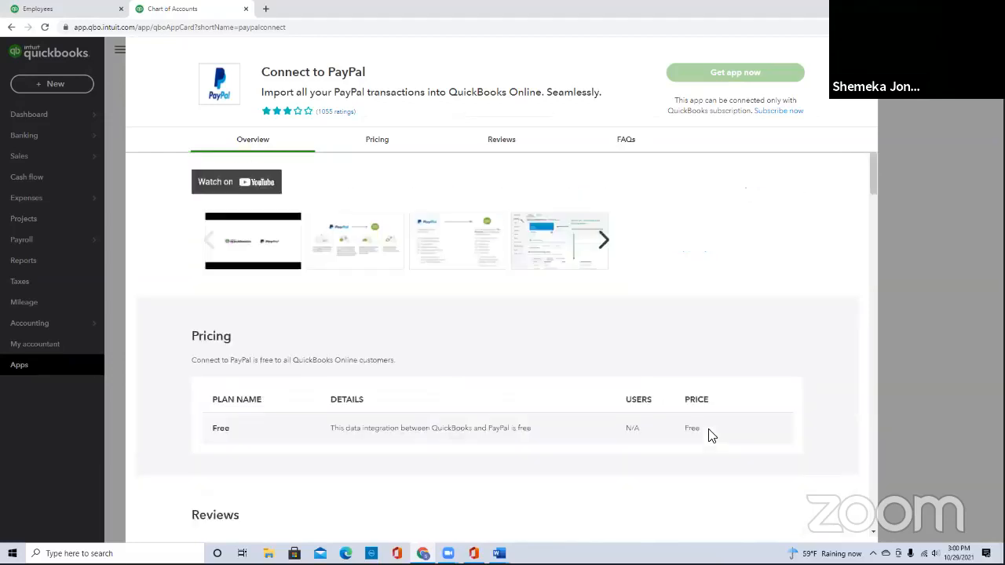
pyautogui.scroll(-5, 710, 421)
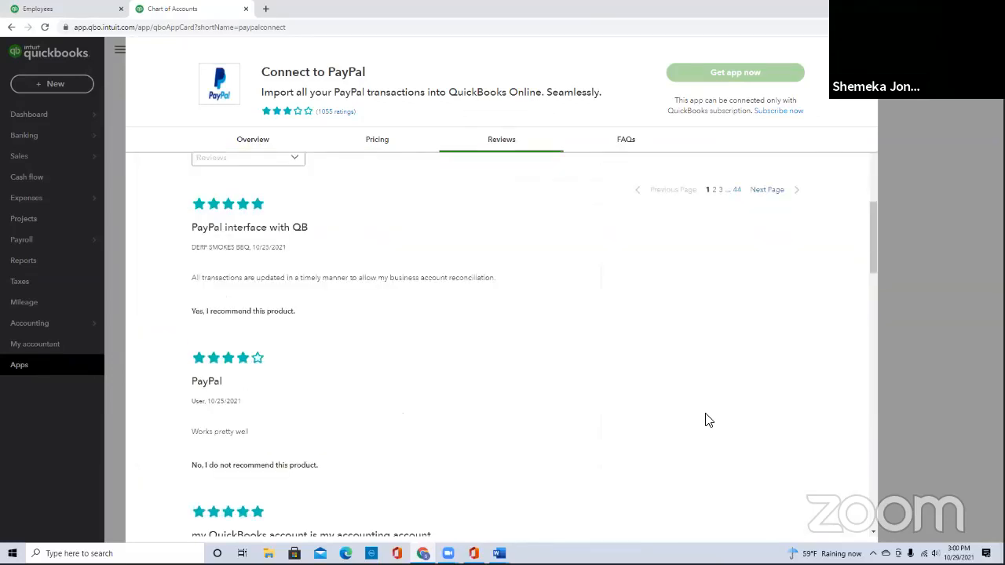
pyautogui.scroll(-2, 707, 420)
pyautogui.scroll(-15, 570, 391)
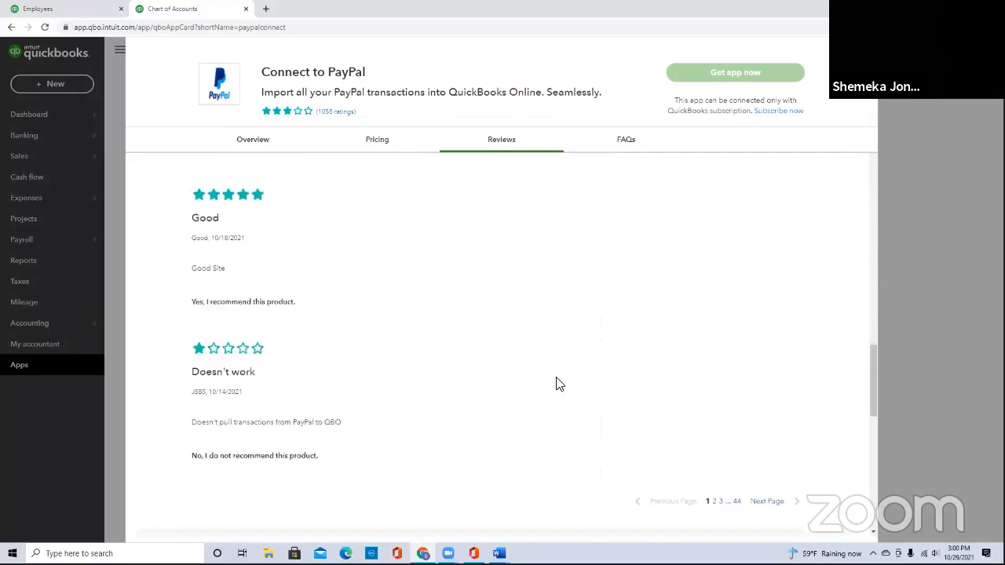
# Examine the Connect to PayPal app's frequently asked questions and reviews, and close its details to return to the app store
pyautogui.scroll(4, 426, 251)
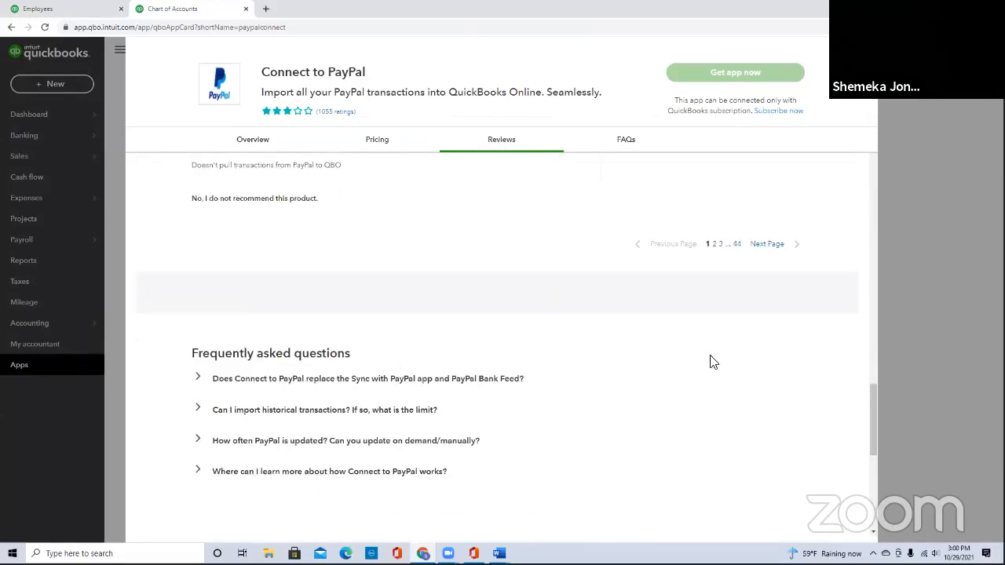
pyautogui.scroll(4, 643, 420)
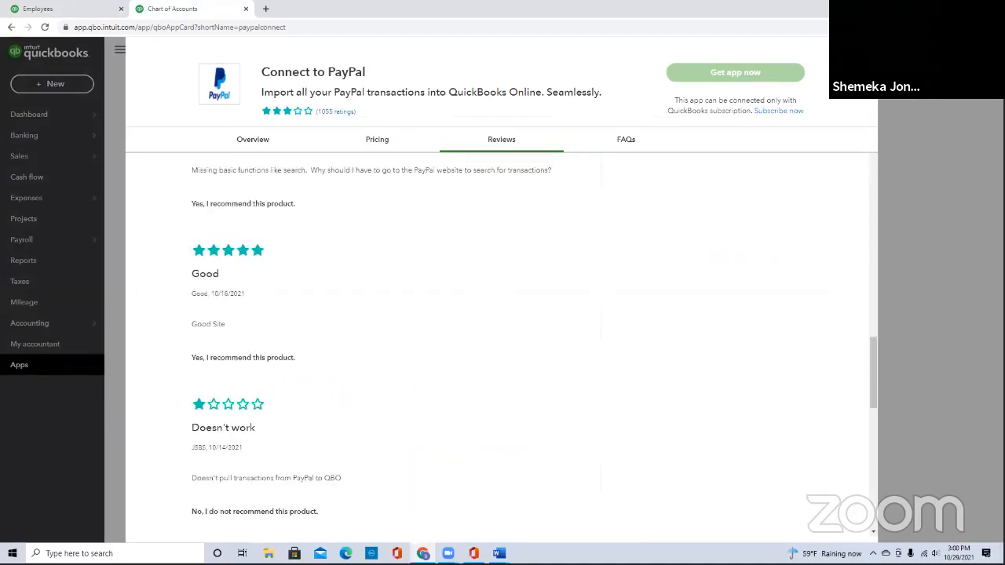
pyautogui.click(860, 56)
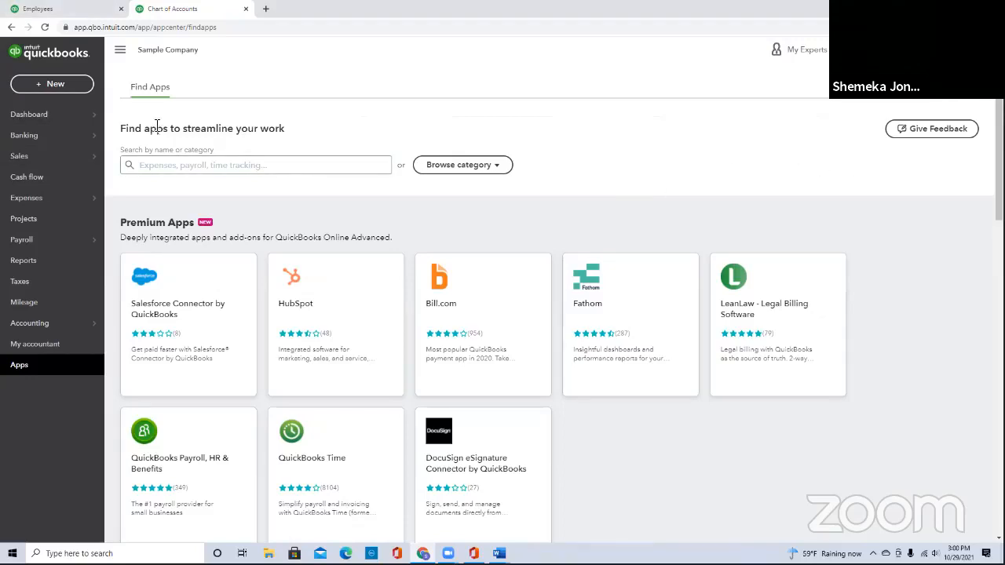
# View the new-transaction choices for customers, vendors, employees and other, and return to the Dashboard's business overview
pyautogui.click(56, 86)
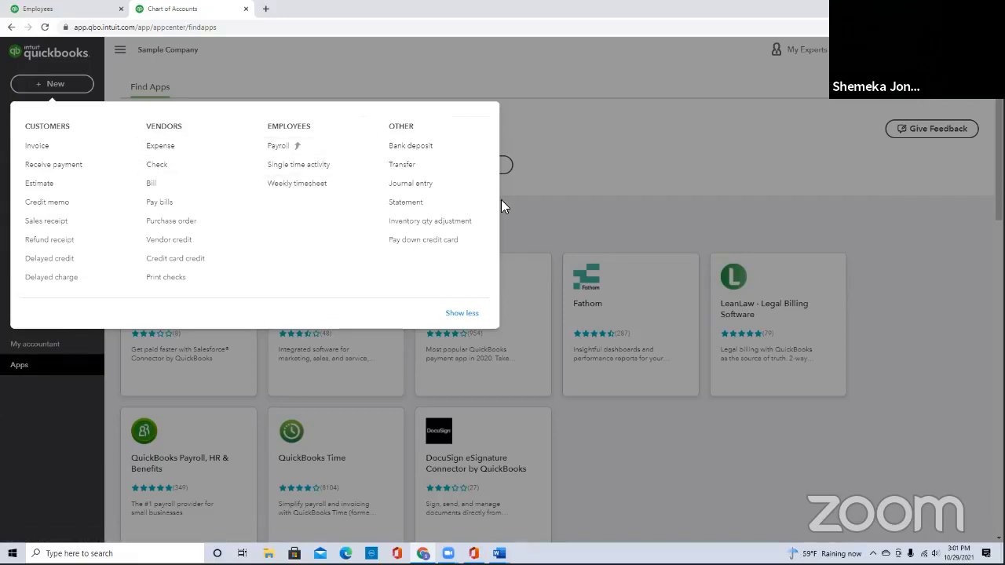
pyautogui.click(568, 170)
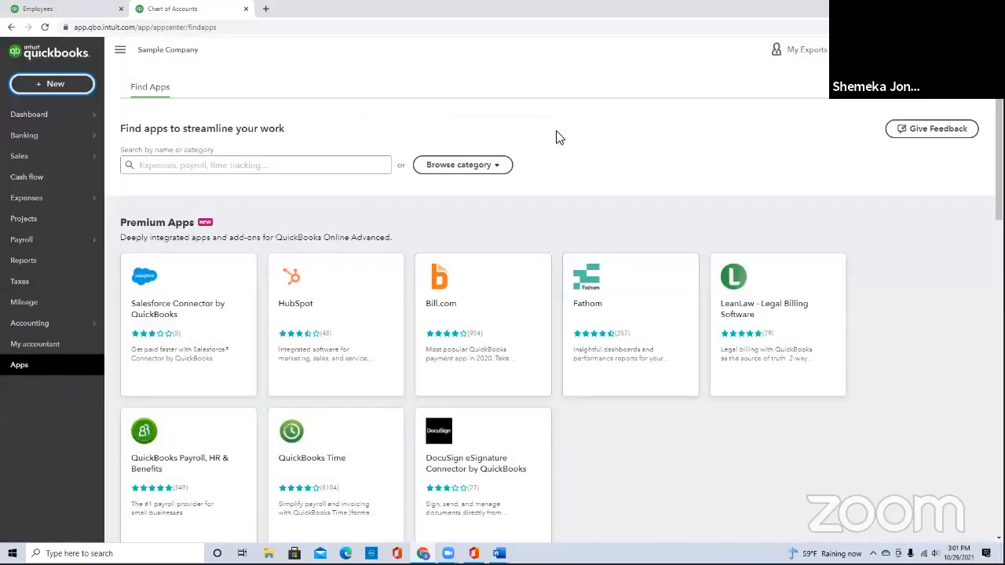
pyautogui.click(124, 50)
pyautogui.click(17, 51)
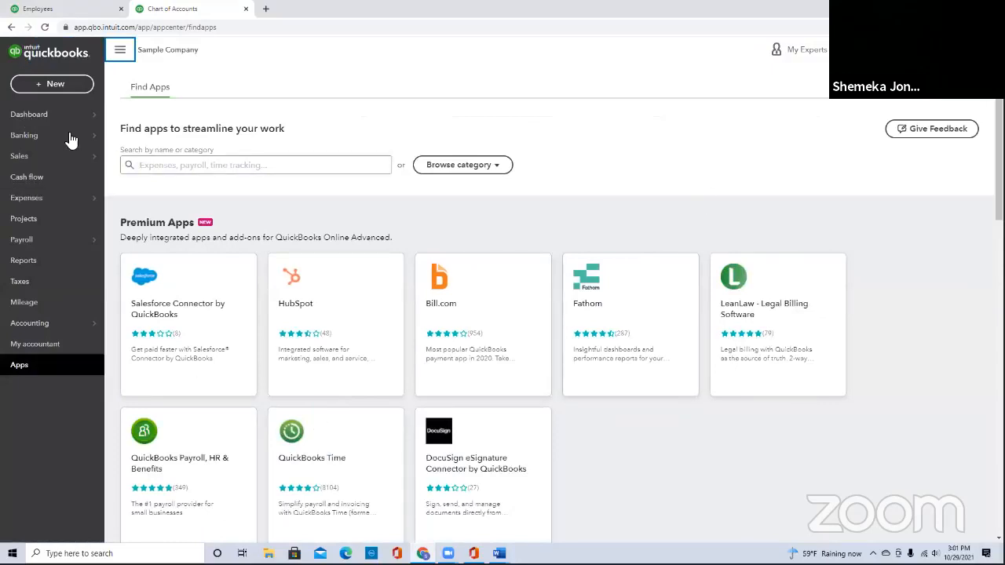
pyautogui.click(31, 115)
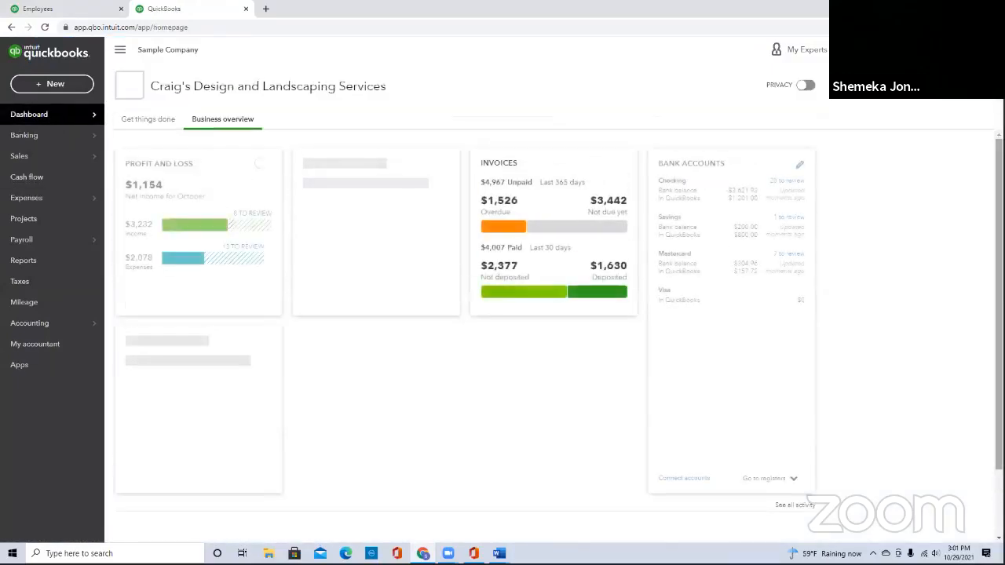